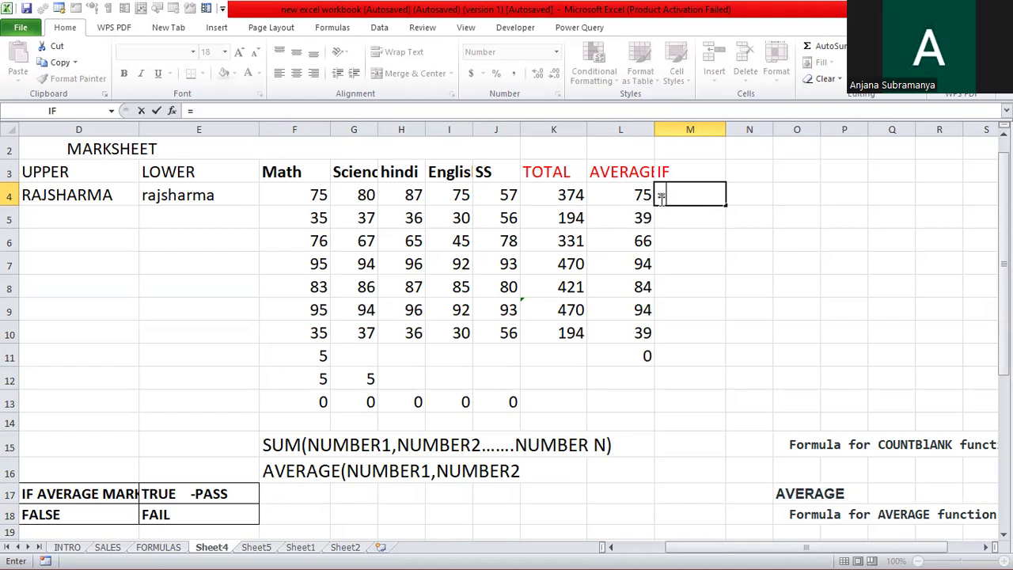
Enter an IF formula in M4 that tests whether L4>=40, with "pass" and "fail" as the two results
type("i")
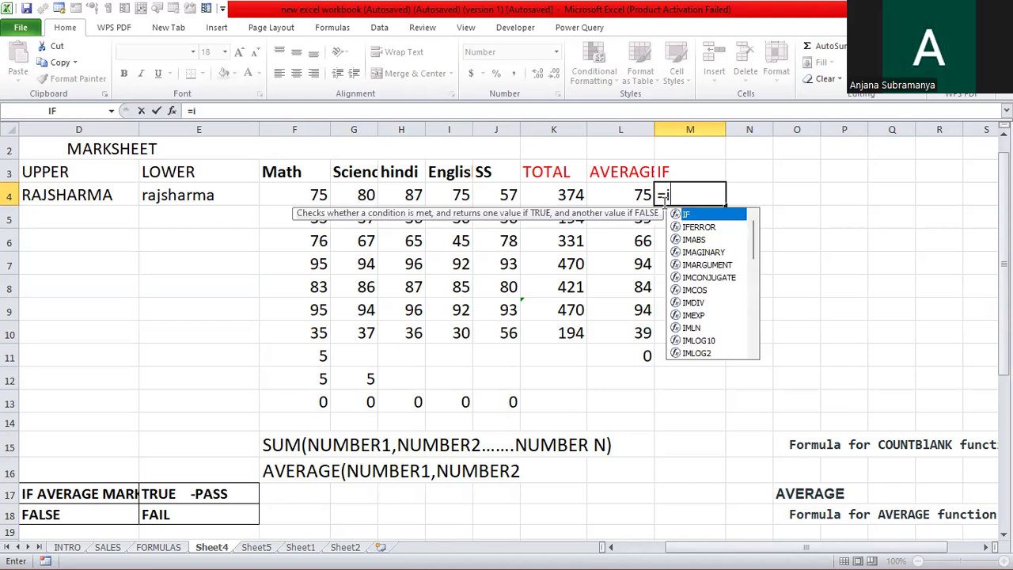
type("f")
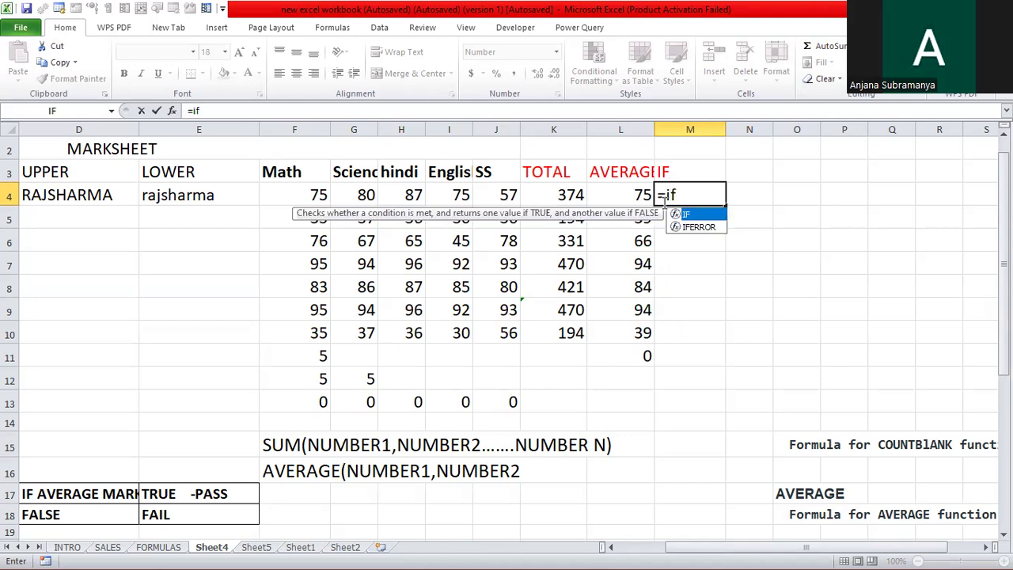
double_click(708, 215)
left_click(633, 195)
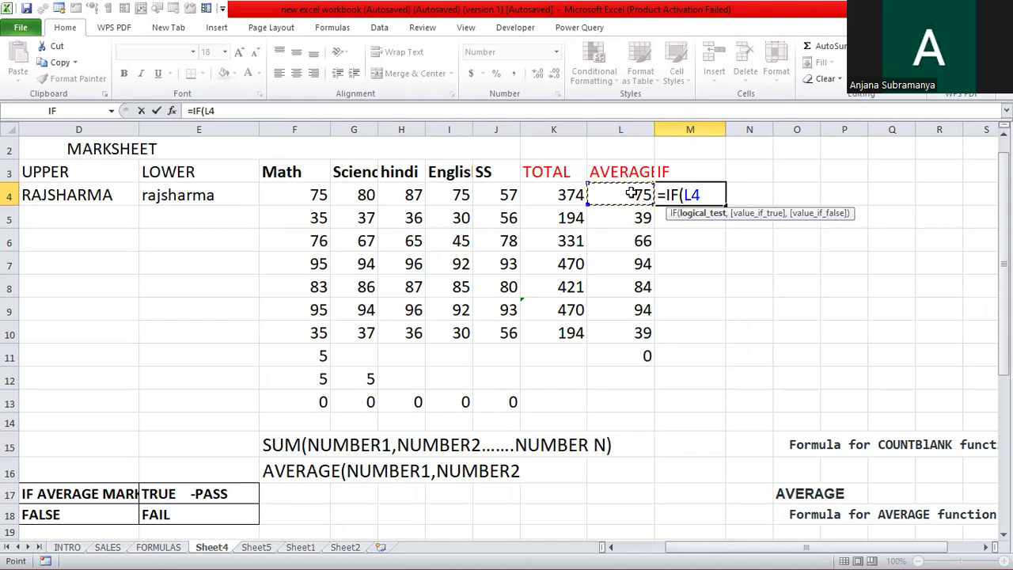
type(">=40.\"pa")
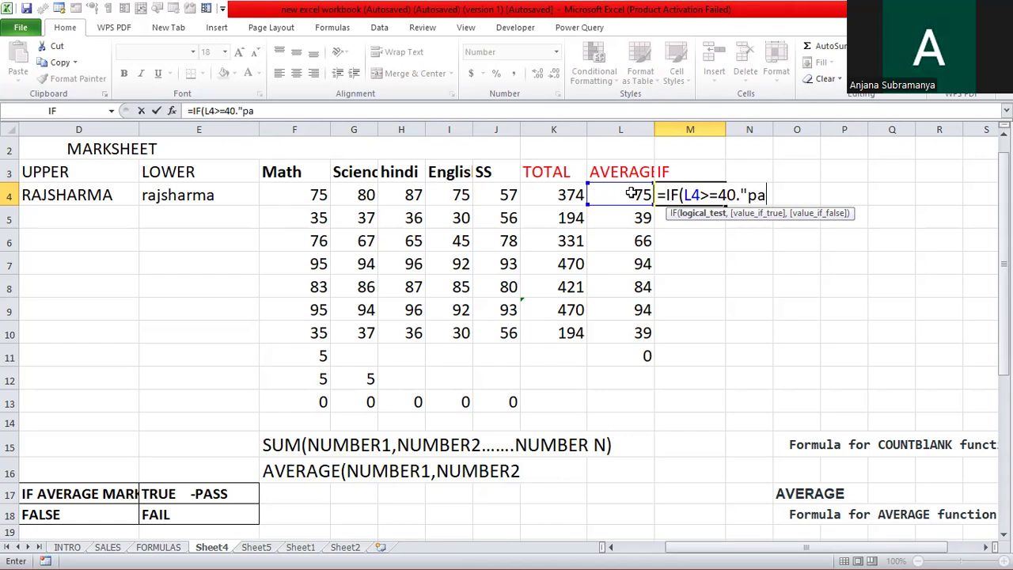
type("ss\"")
type(",\"f")
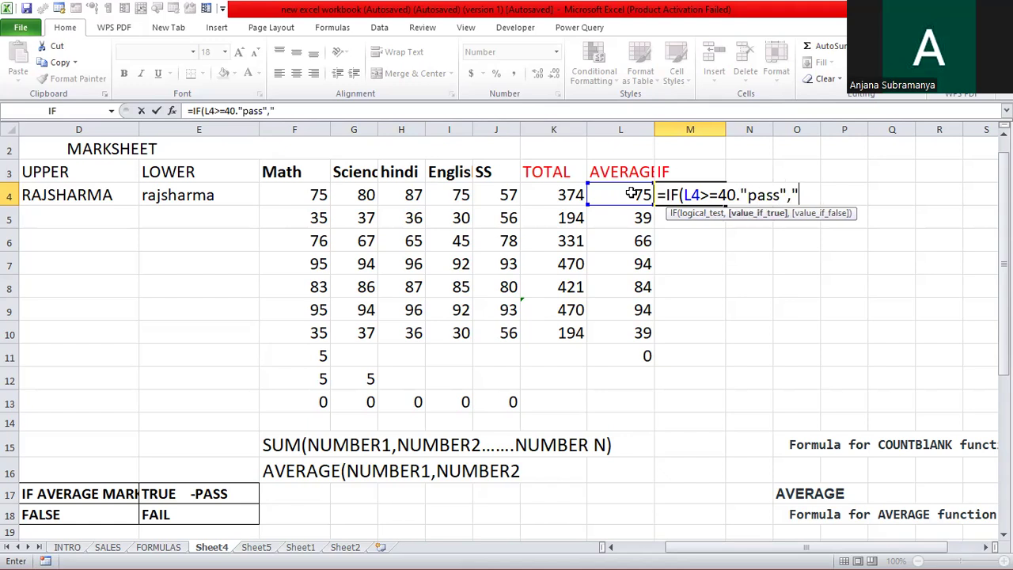
type("aol\")")
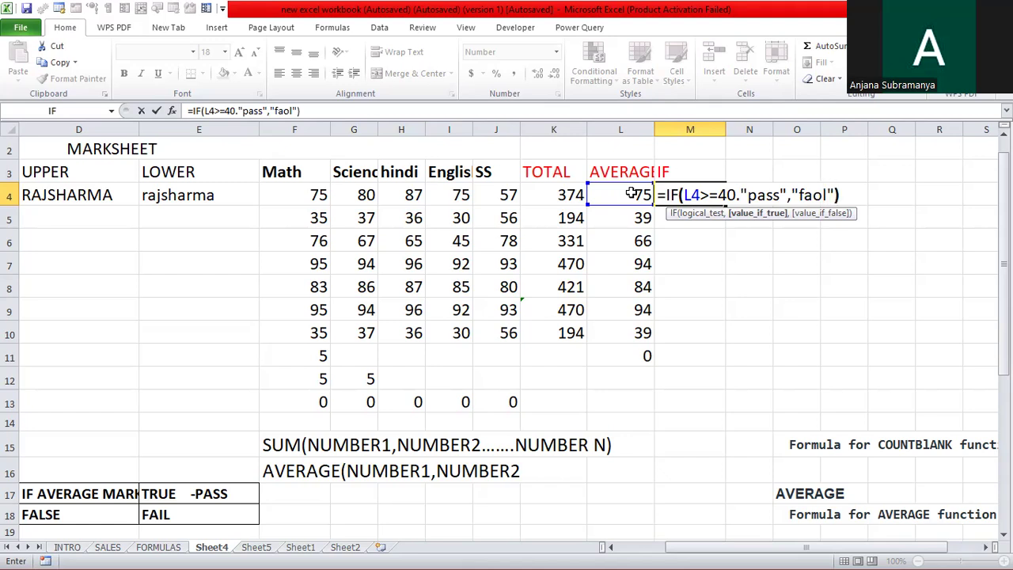
left_click(822, 198)
key("BackSpace")
type("i")
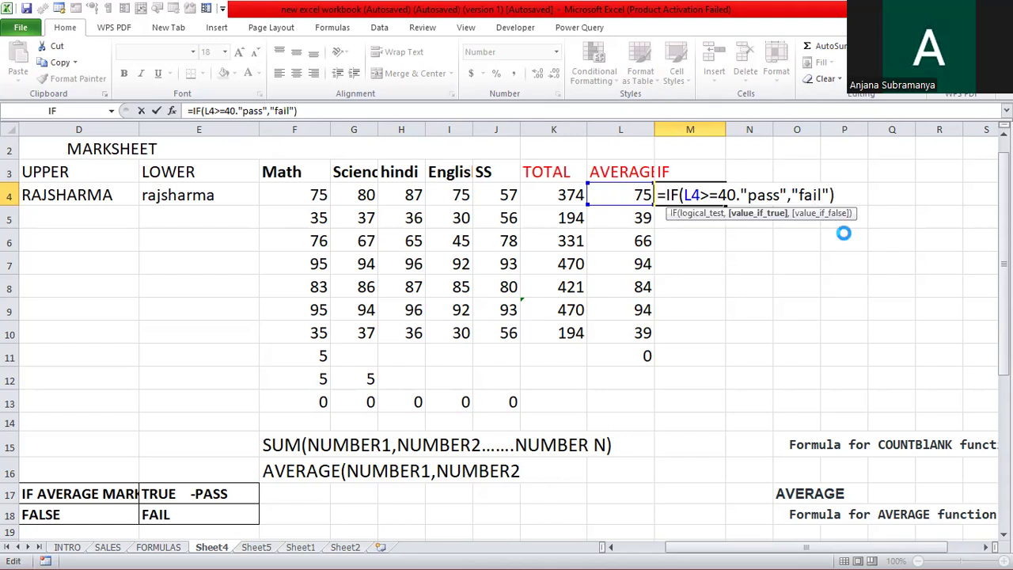
key("Return")
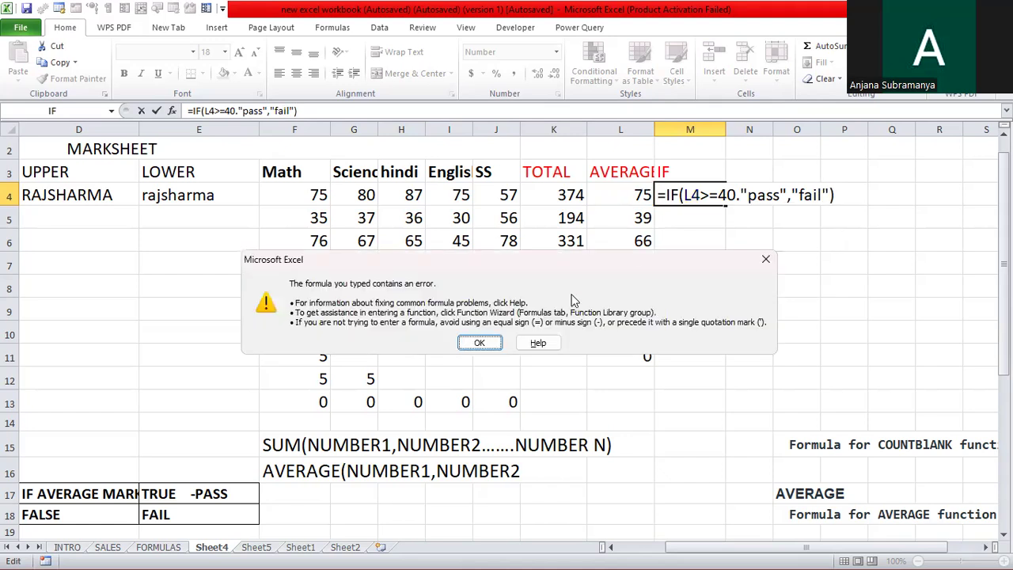
Replace the period after 40 in the M4 formula with a comma and fill the formula down through M10
left_click(477, 346)
left_click(741, 194)
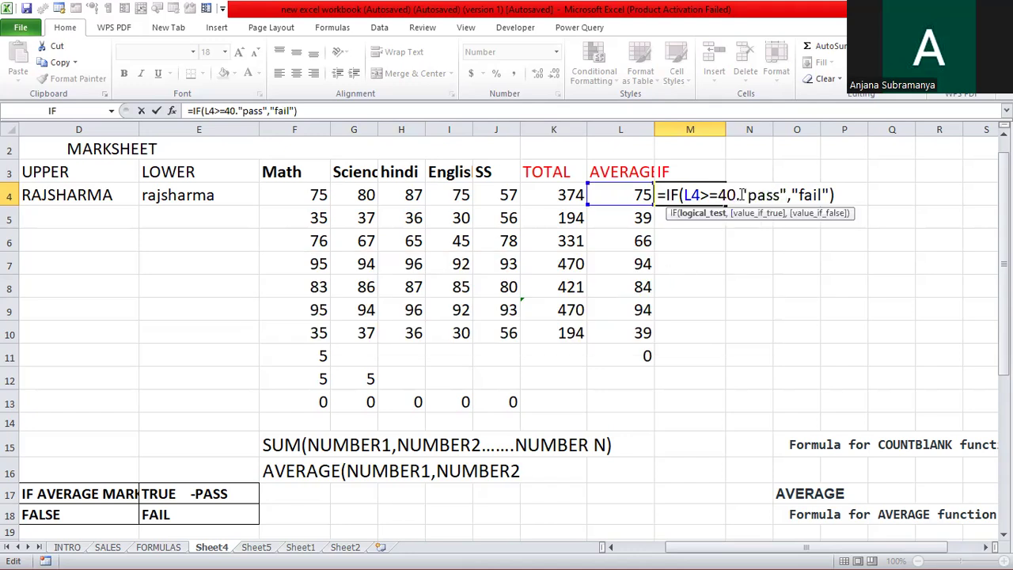
key("BackSpace")
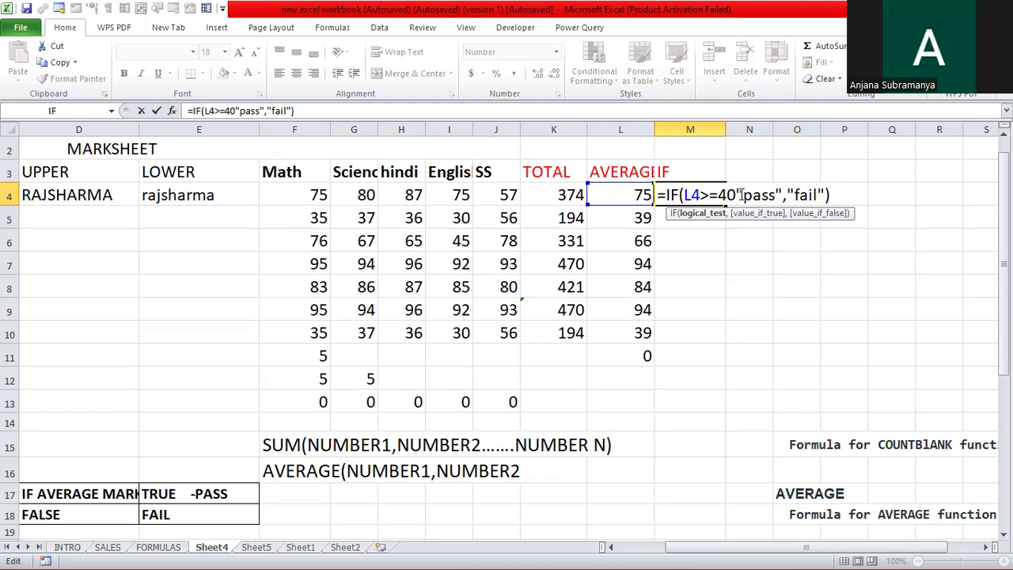
type(",")
key("Return")
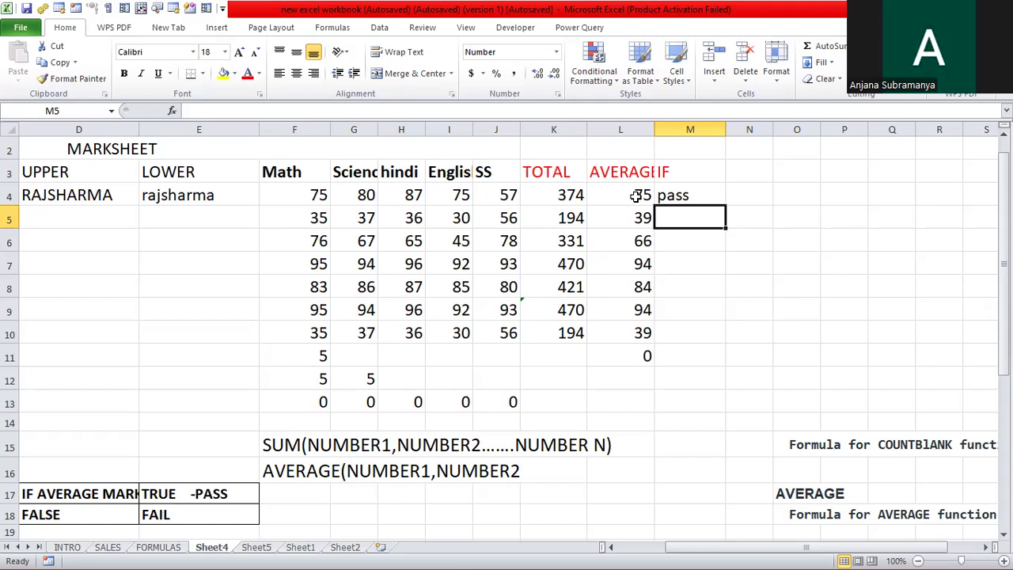
left_click(696, 191)
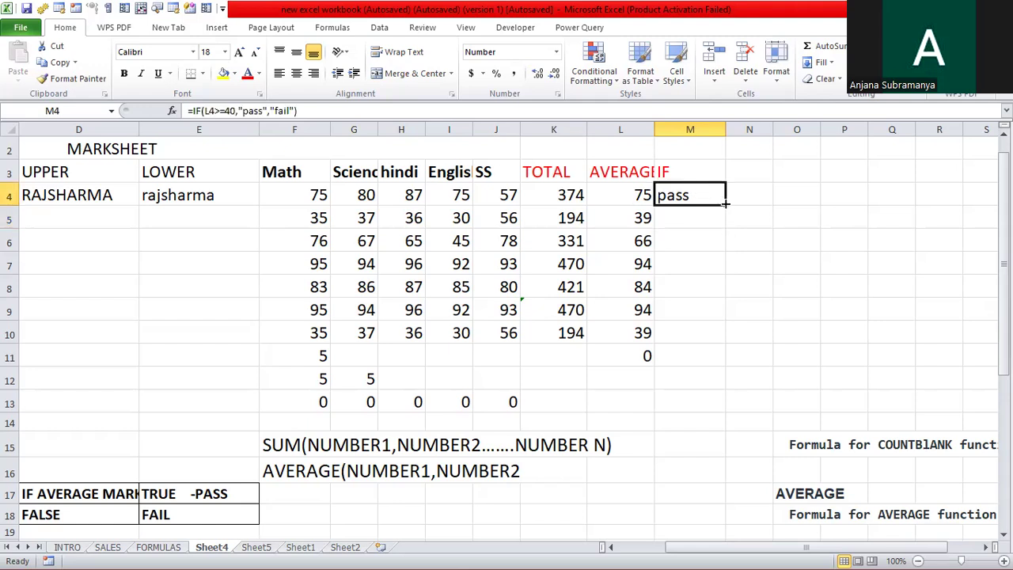
left_click_drag(725, 204, 711, 337)
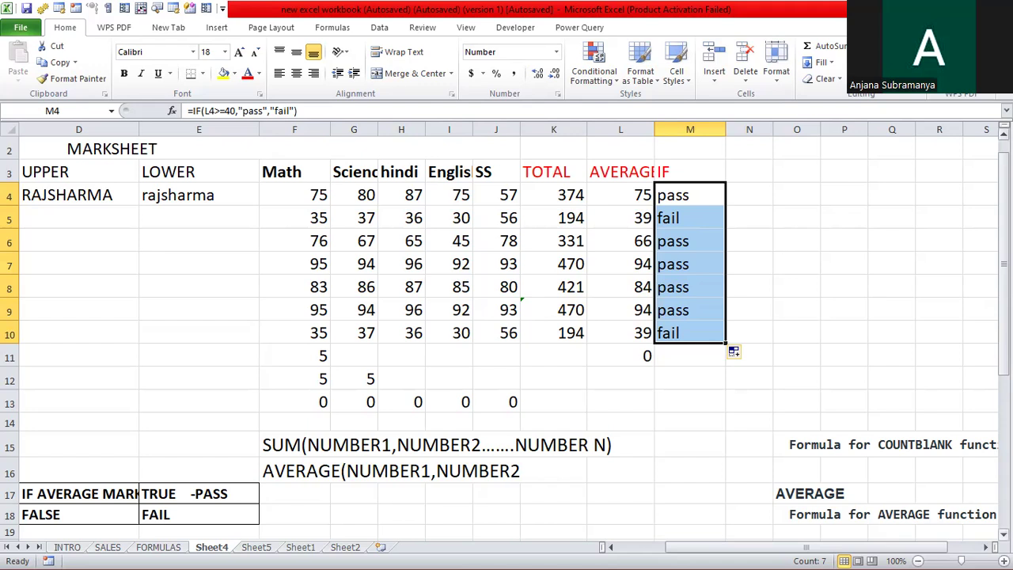
Review the condition and grade table below the marksheet and add the header NESTED IF in N3
scroll(506, 338, "down", 4)
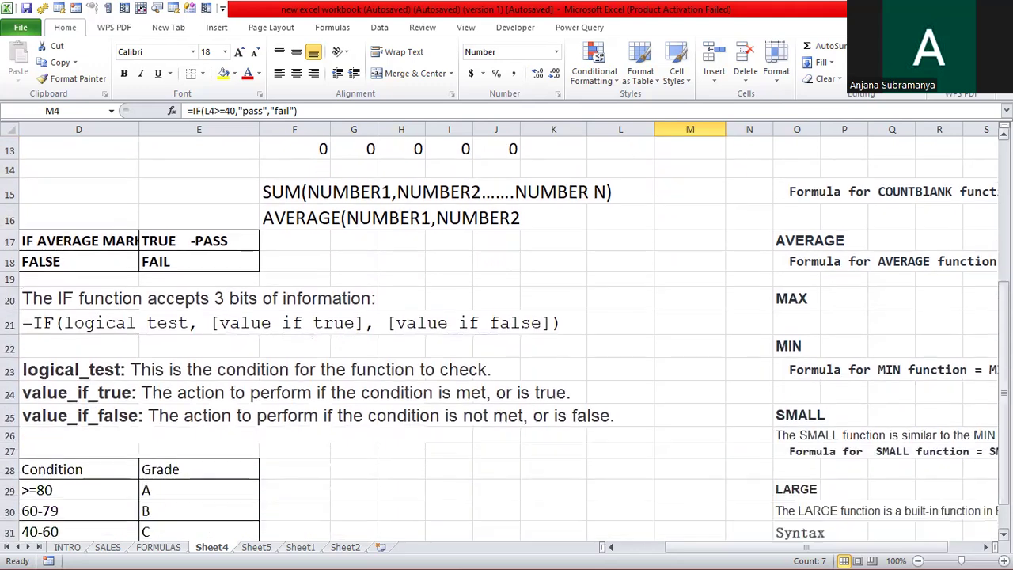
scroll(506, 339, "down", 1)
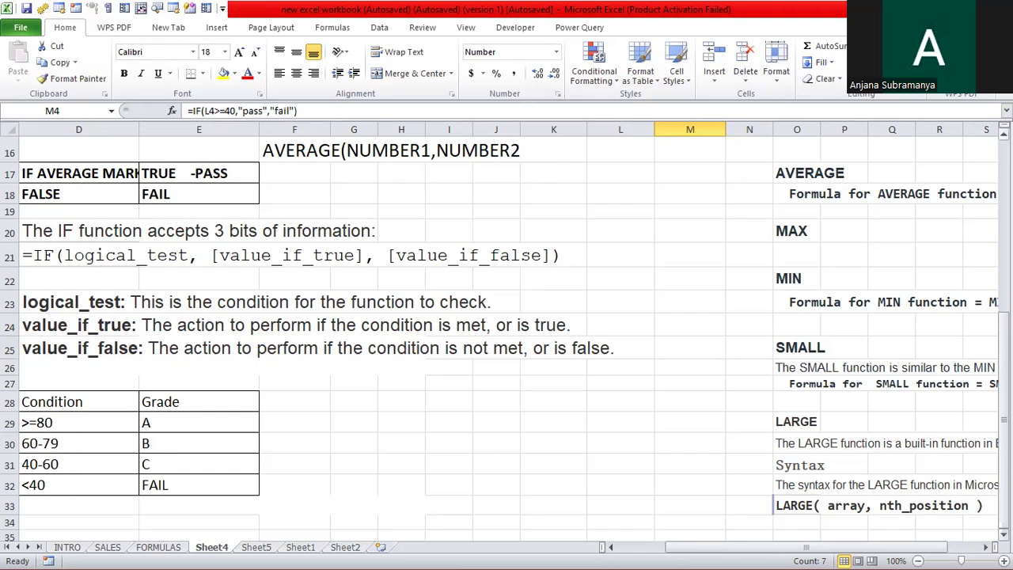
scroll(729, 317, "up", 5)
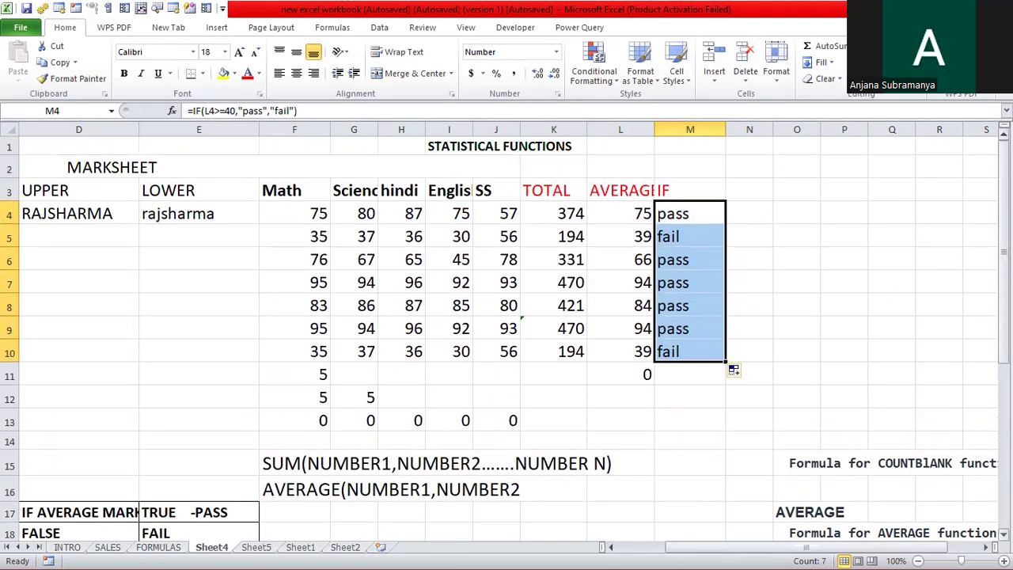
left_click(747, 196)
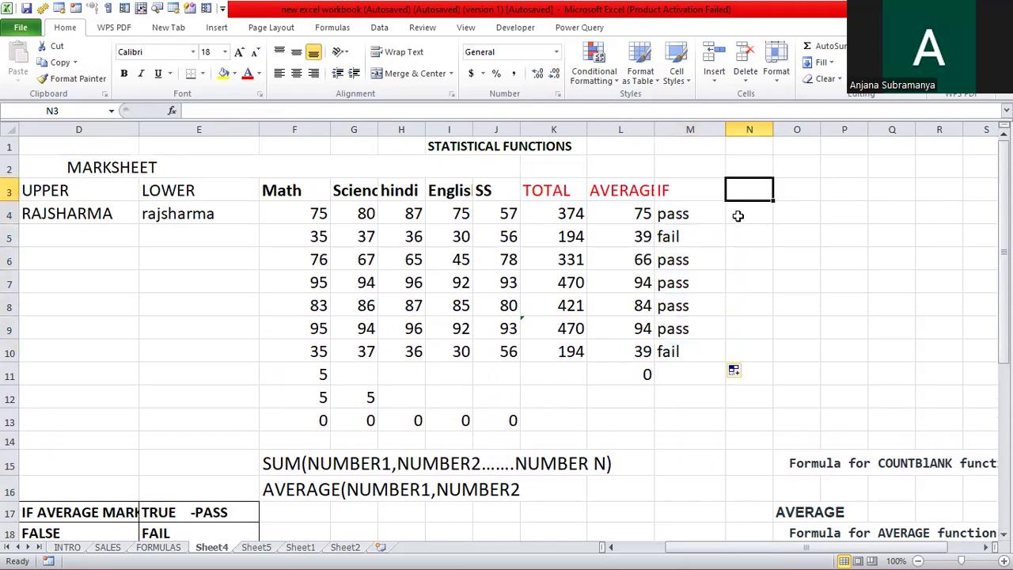
type("nes")
key("BackSpace")
key("BackSpace")
key("BackSpace")
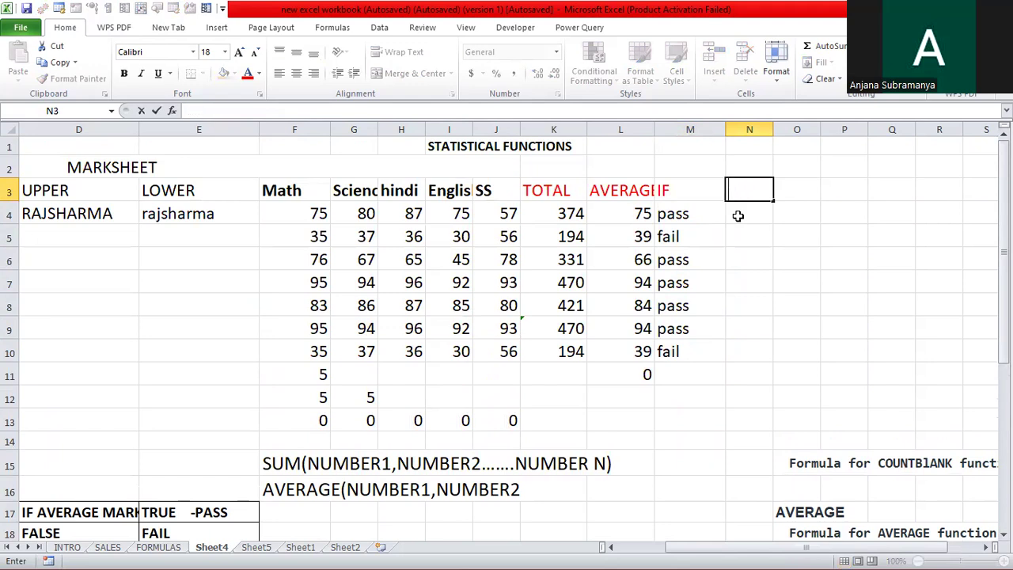
type("NESTED IF")
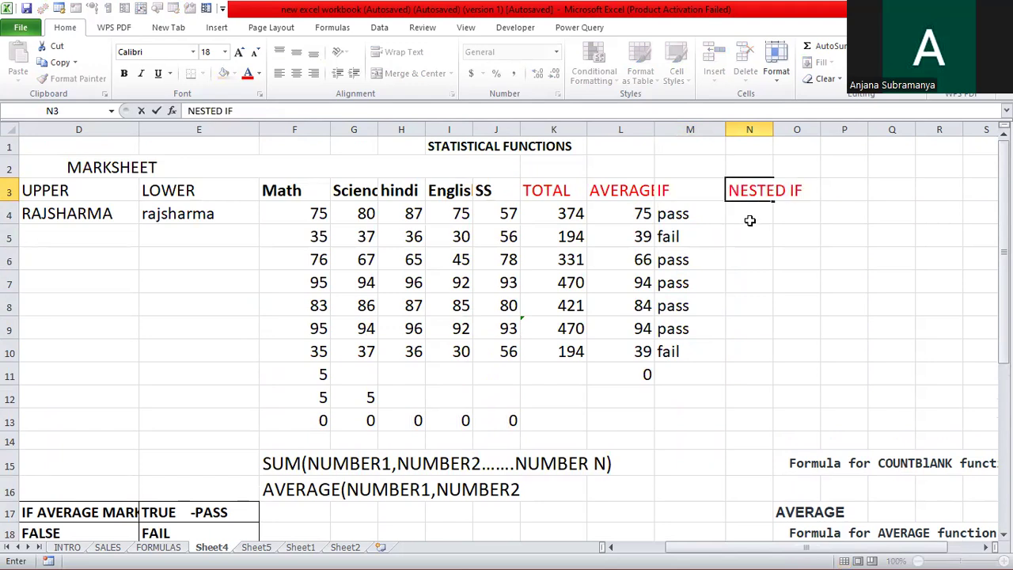
key("Return")
Begin an IF formula in N4 that tests L4>=80 and gives "A" when true
type("=")
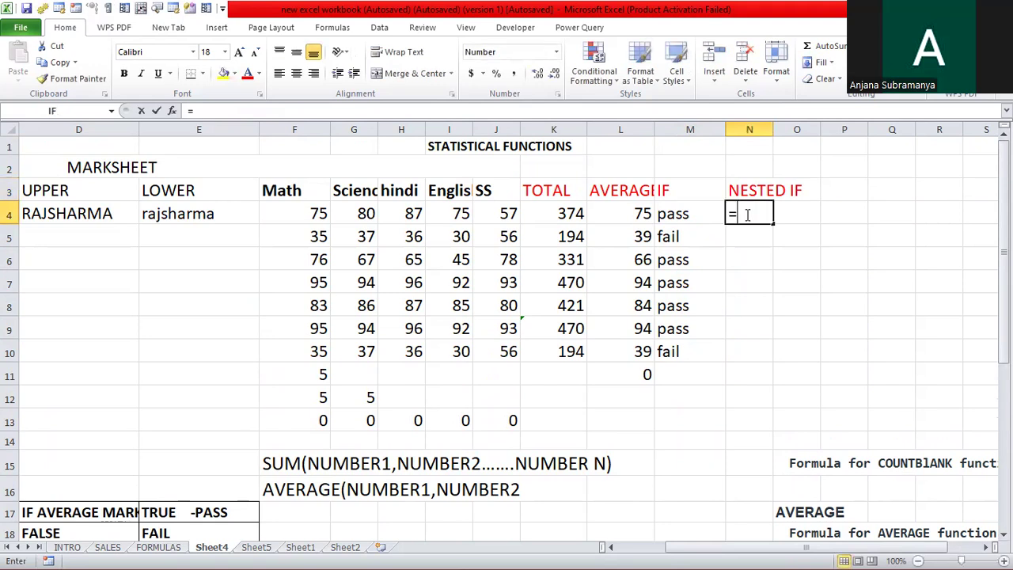
type("I")
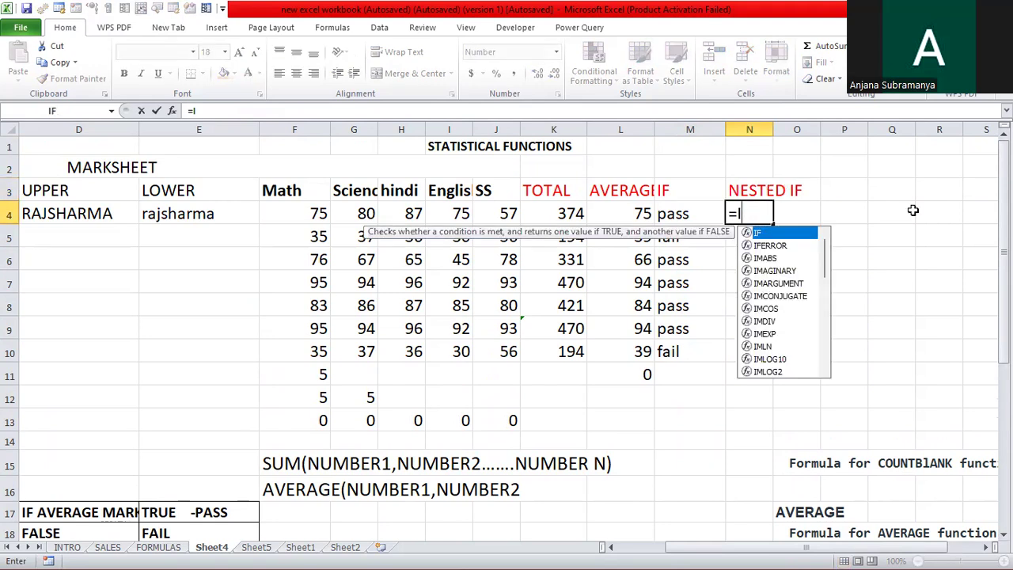
double_click(774, 234)
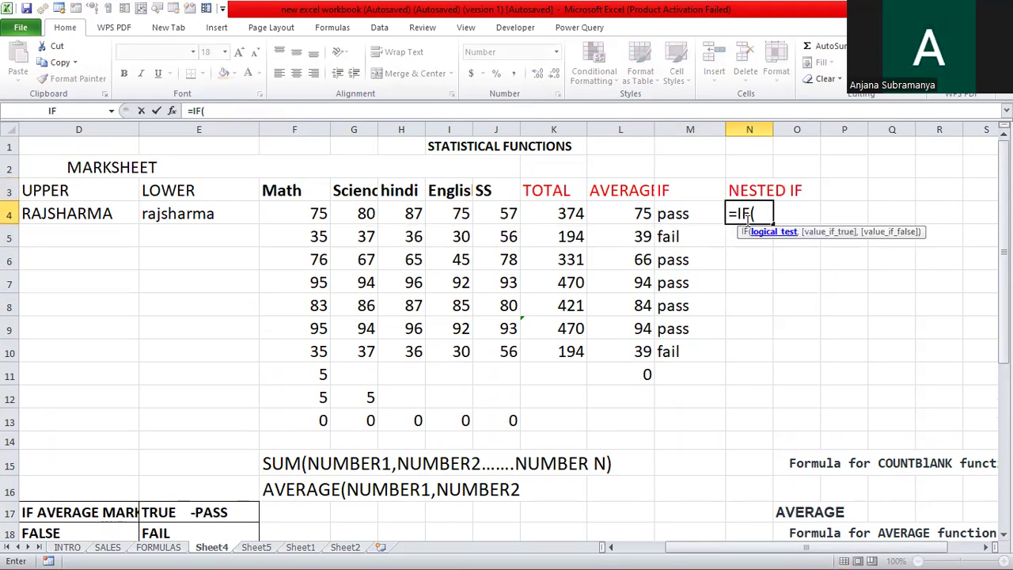
left_click(636, 214)
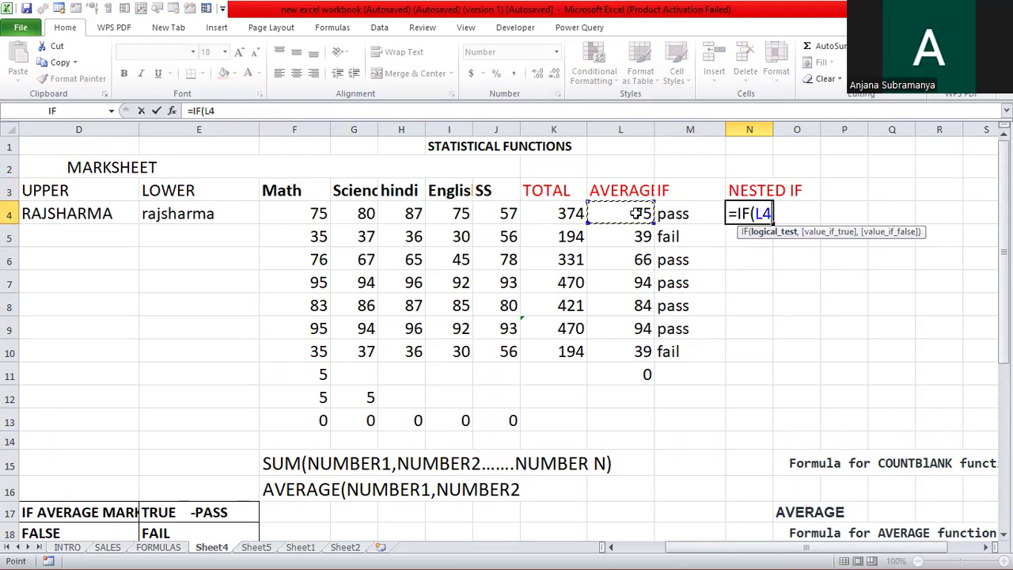
type(">=80,\"A")
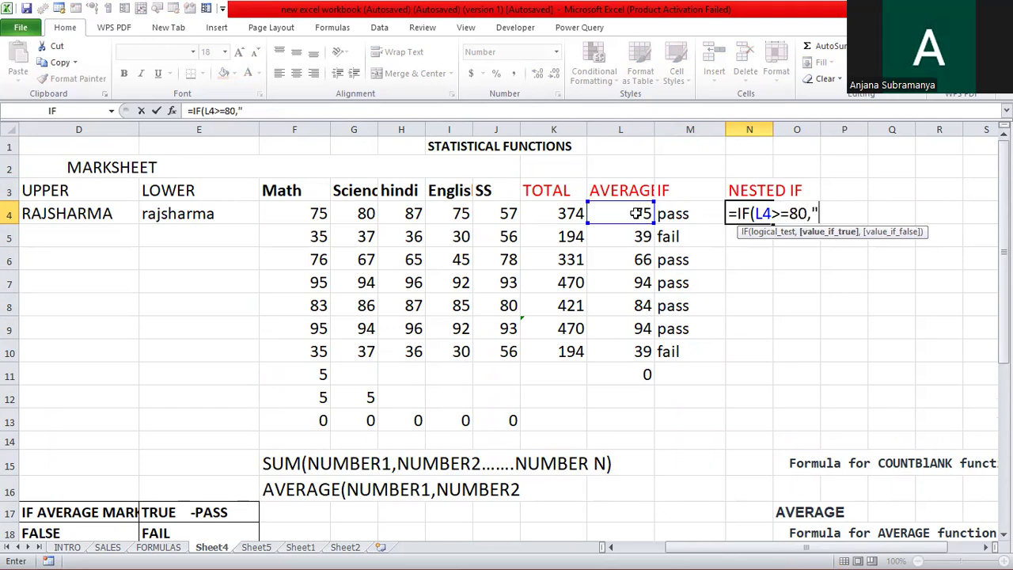
type("\",")
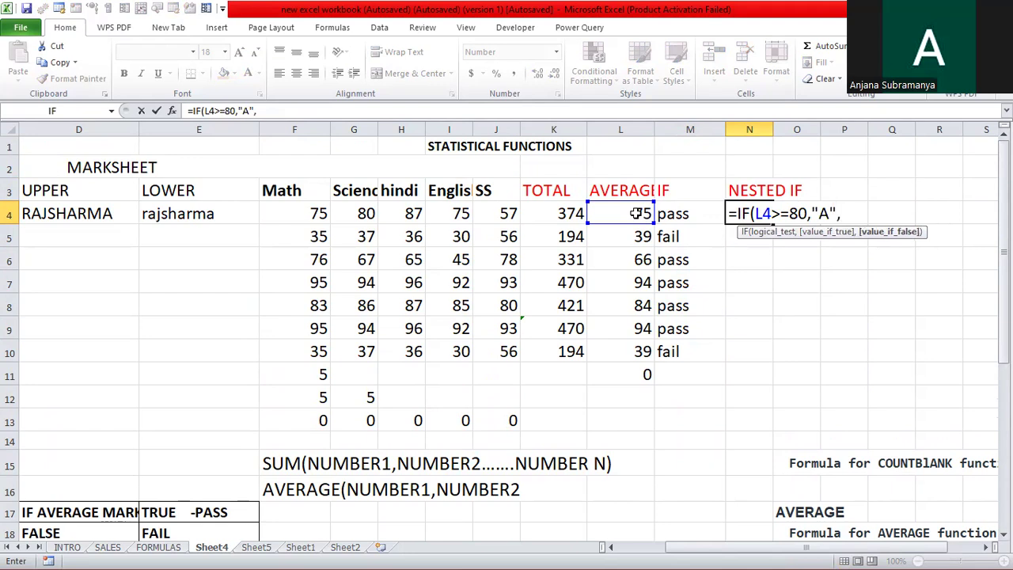
Nest a second IF in the N4 formula that tests L4>=60 and gives "B" when true
type("IF")
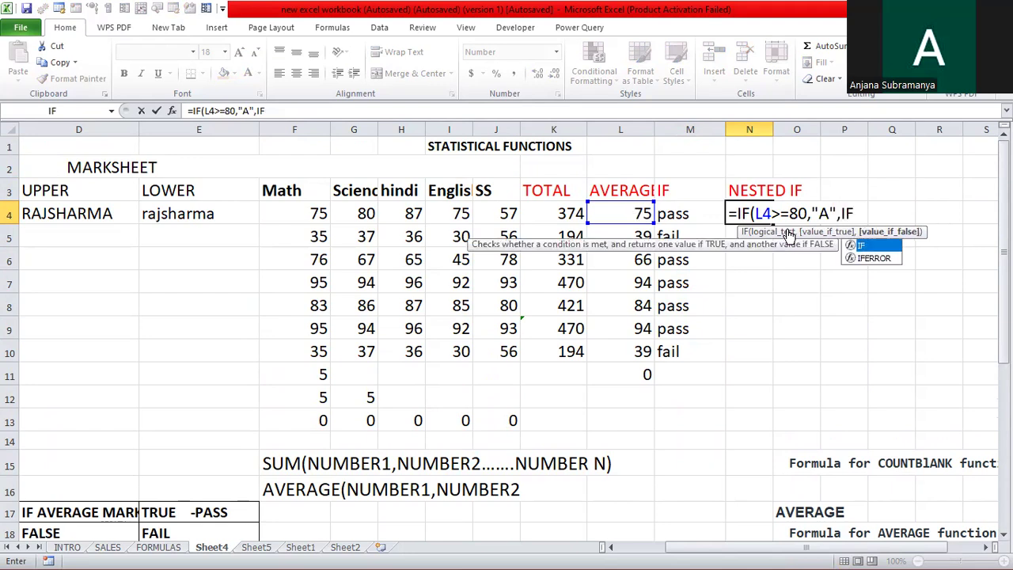
double_click(888, 253)
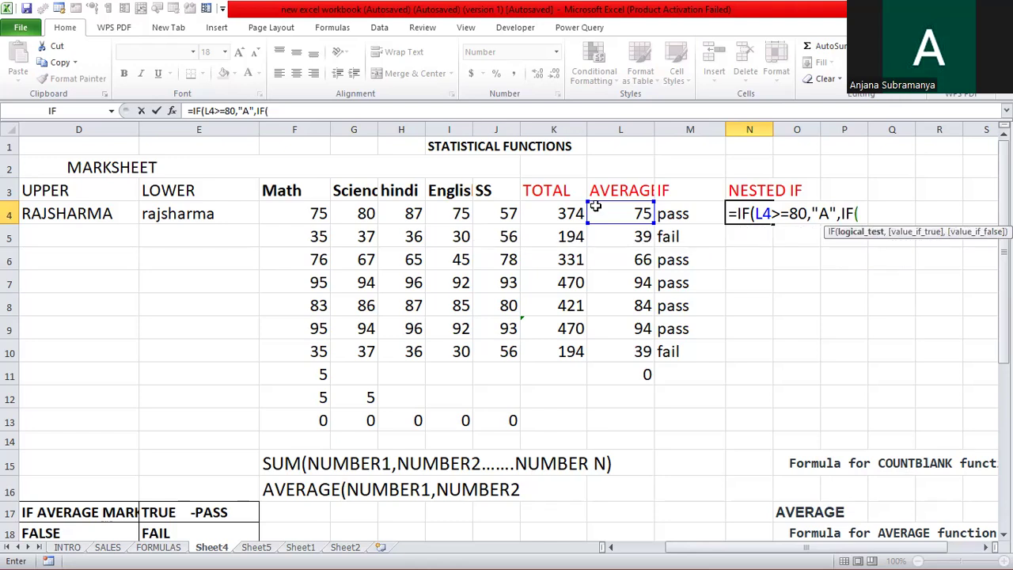
left_click(611, 213)
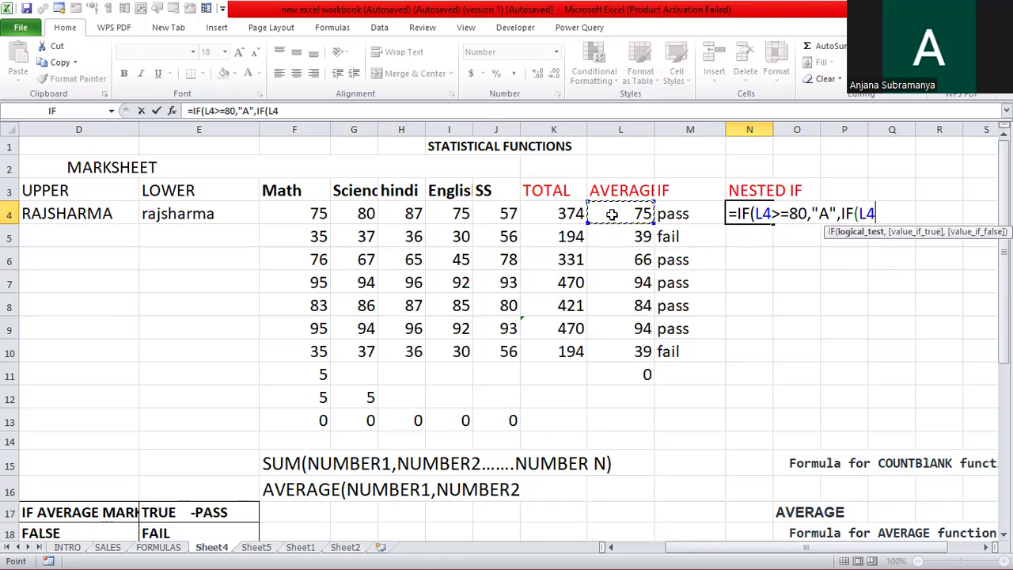
type(">60")
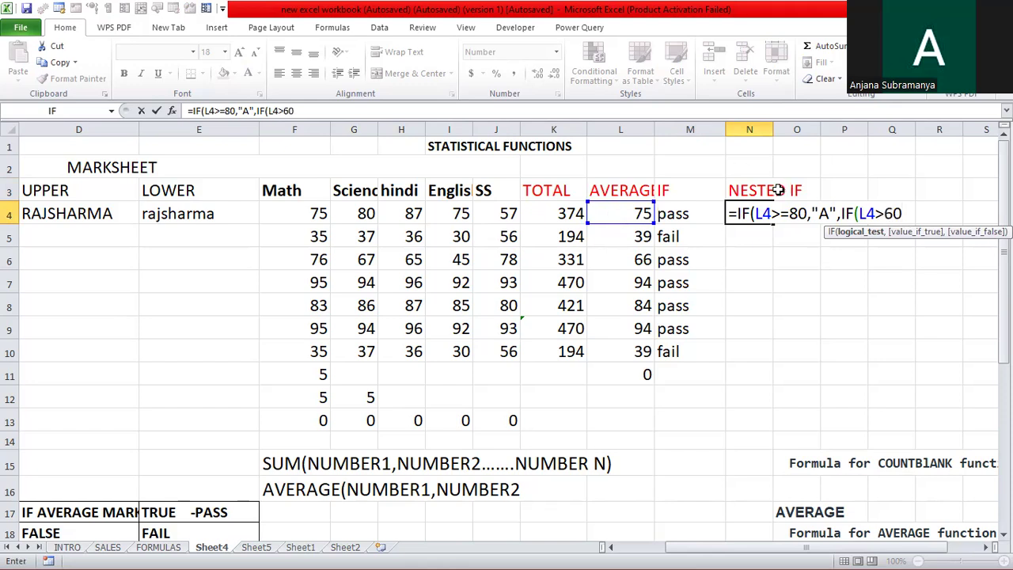
left_click(885, 214)
type("=60,")
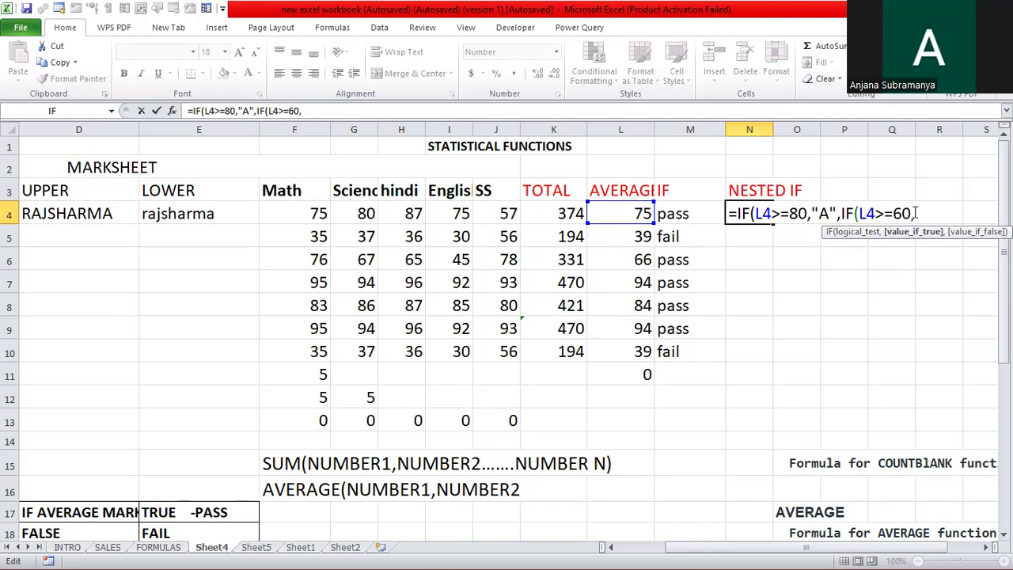
type("\"B\",")
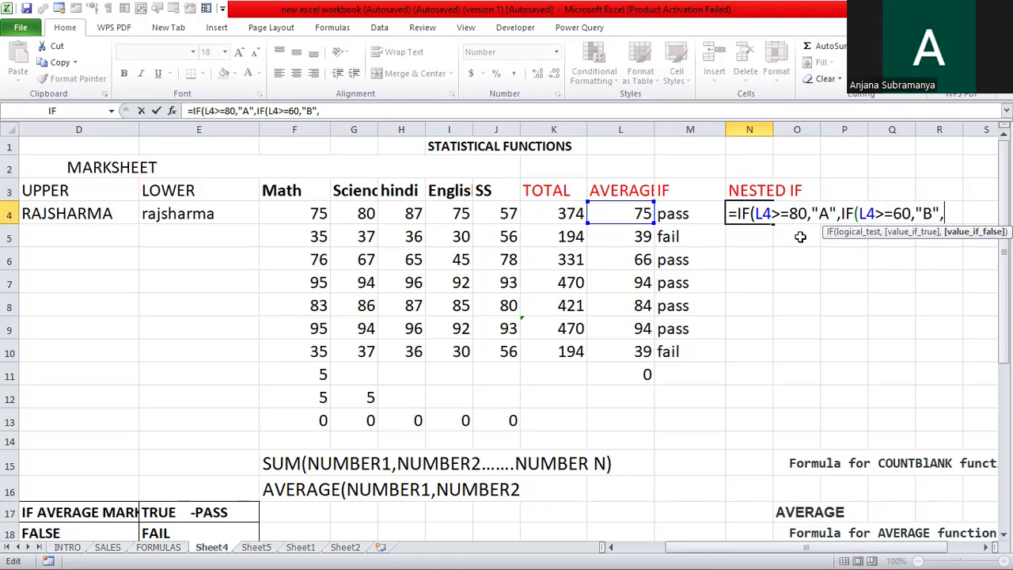
Nest a third IF in the N4 formula that tests L4>=40, gives "C" when true and "FAIL" otherwise, and complete the formula
type("IF(")
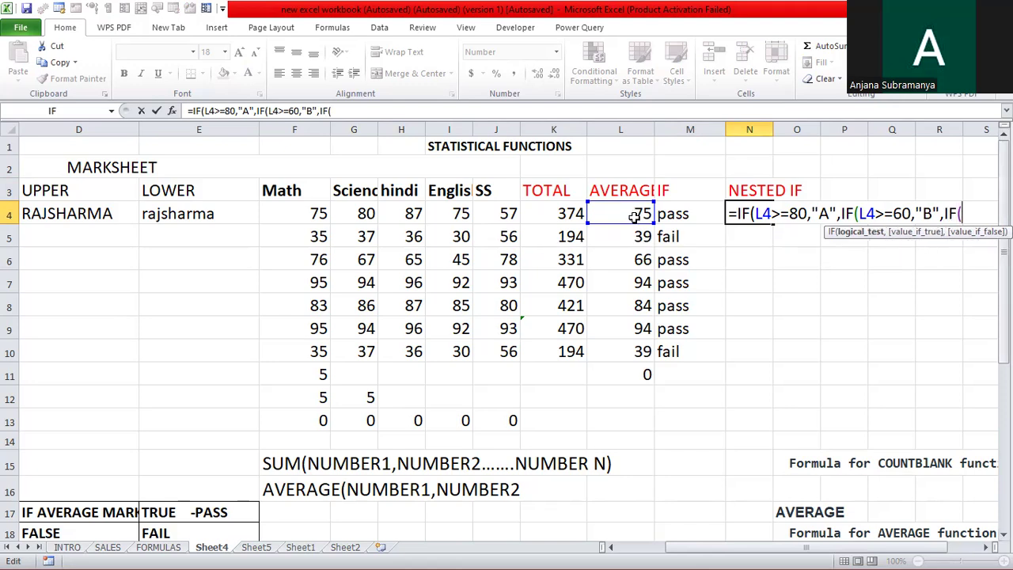
left_click(636, 217)
type(">=40")
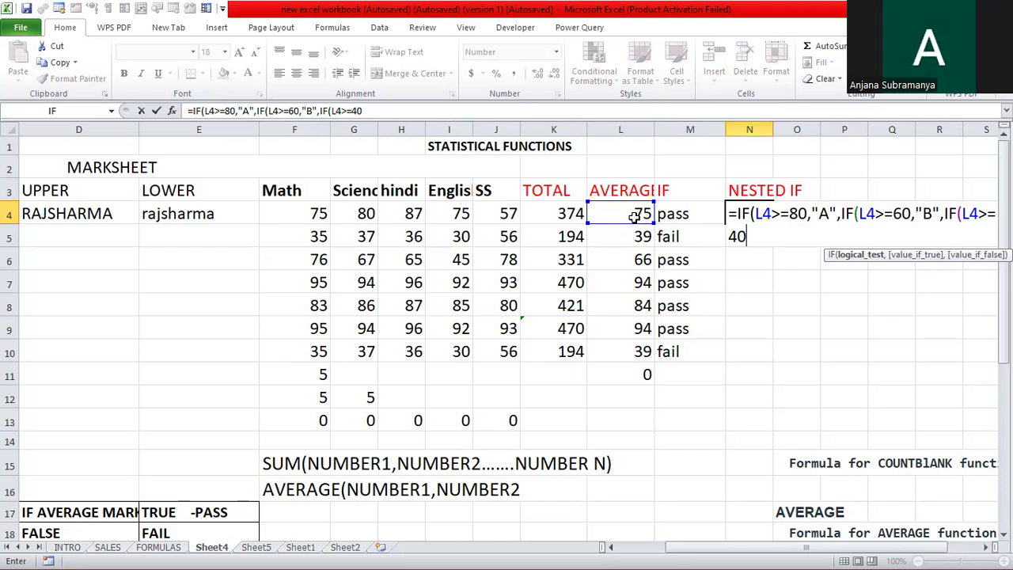
type(",")
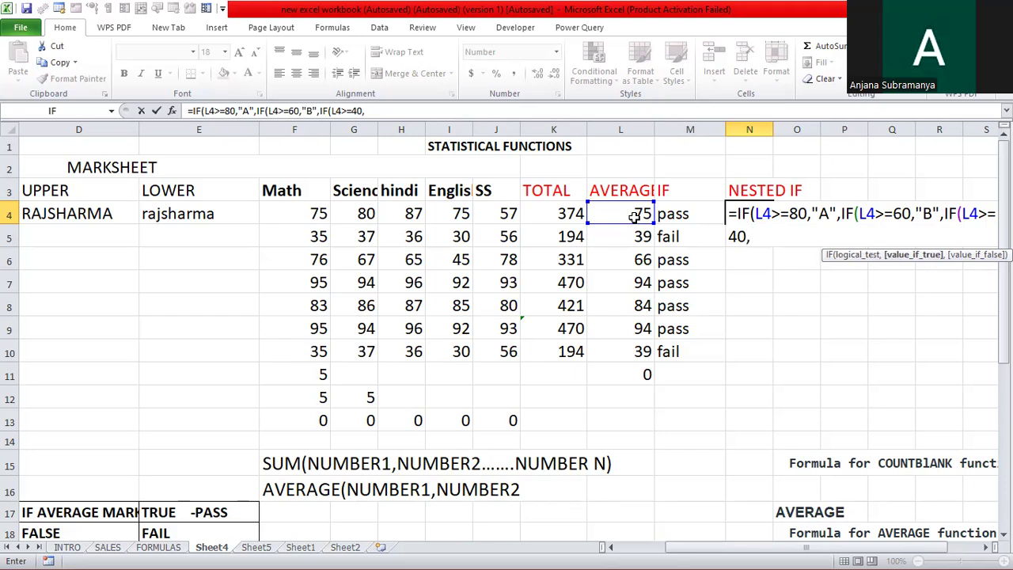
type("\"C\",\"")
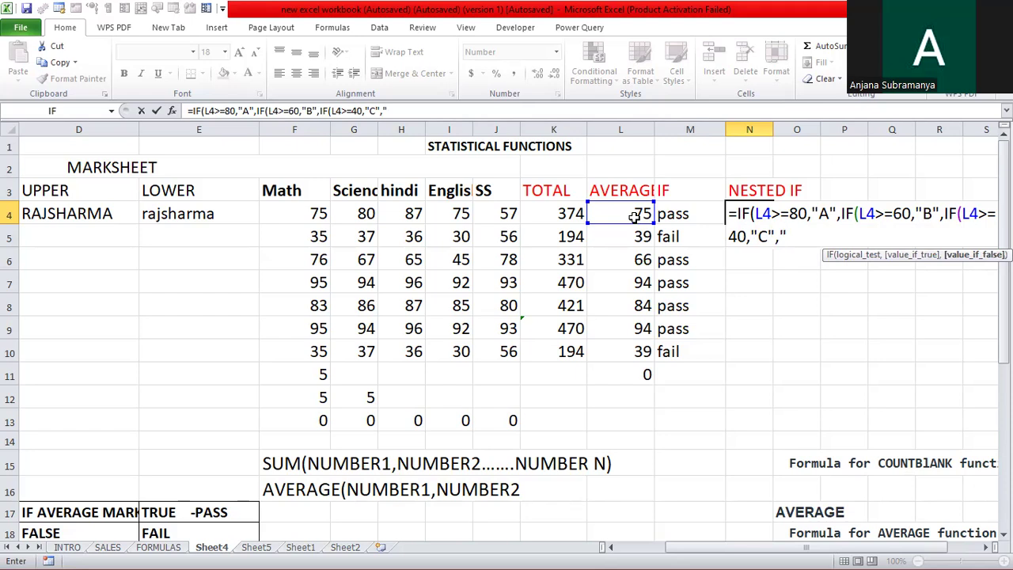
type("FAIL\")")
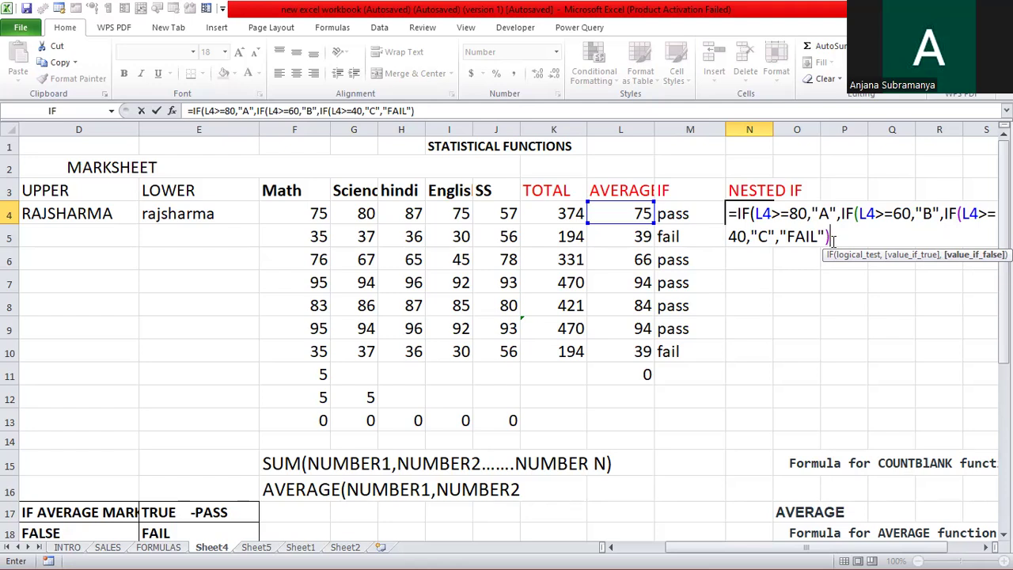
type(")")
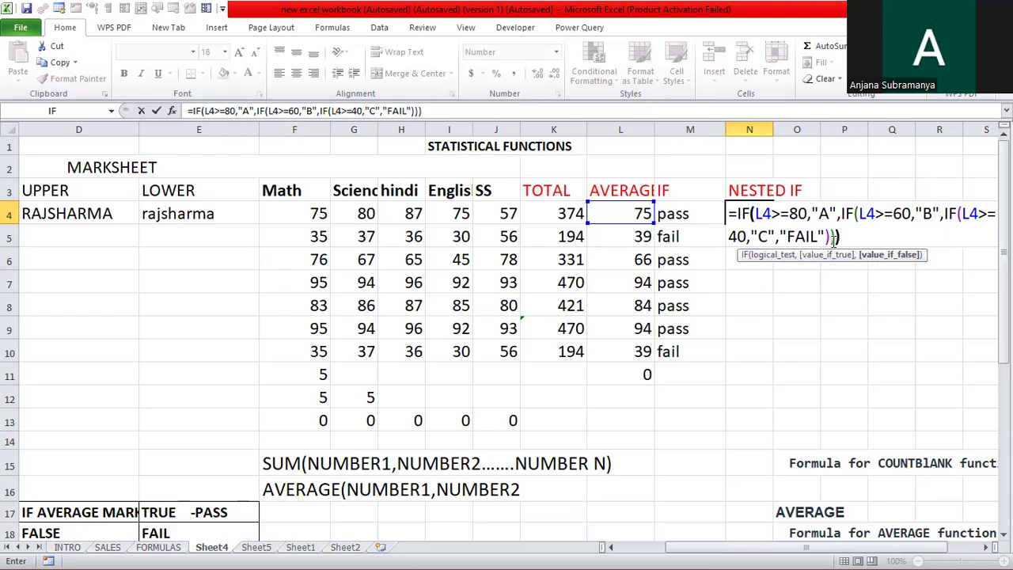
key("Return")
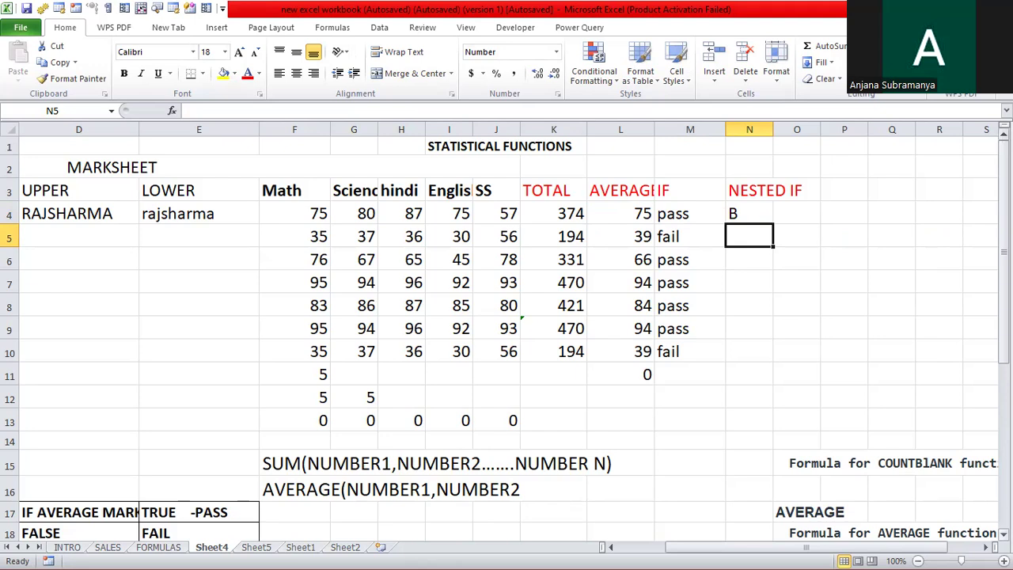
Fill the nested IF grade formula from N4 down through N10
left_click(753, 212)
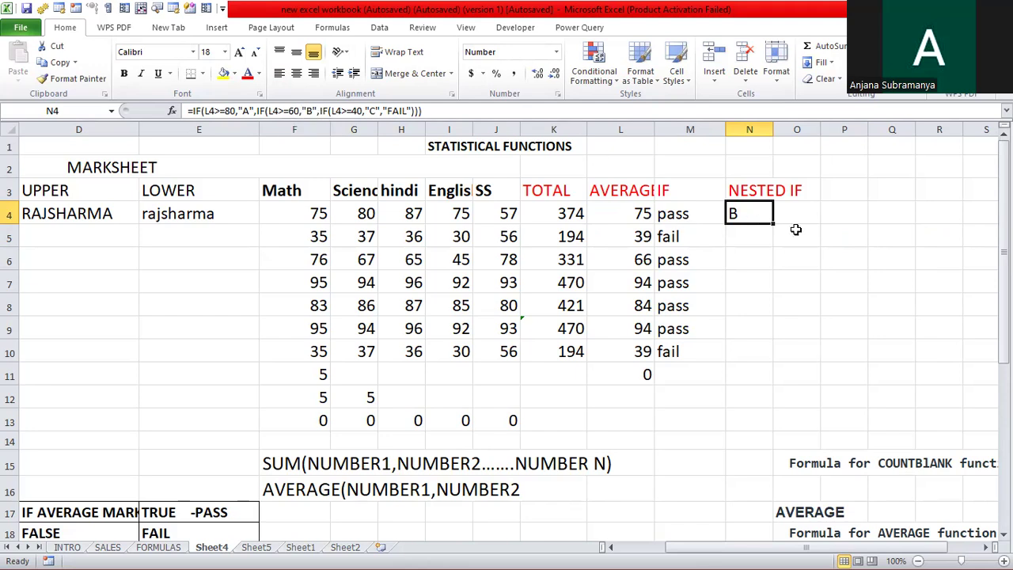
left_click_drag(771, 223, 764, 360)
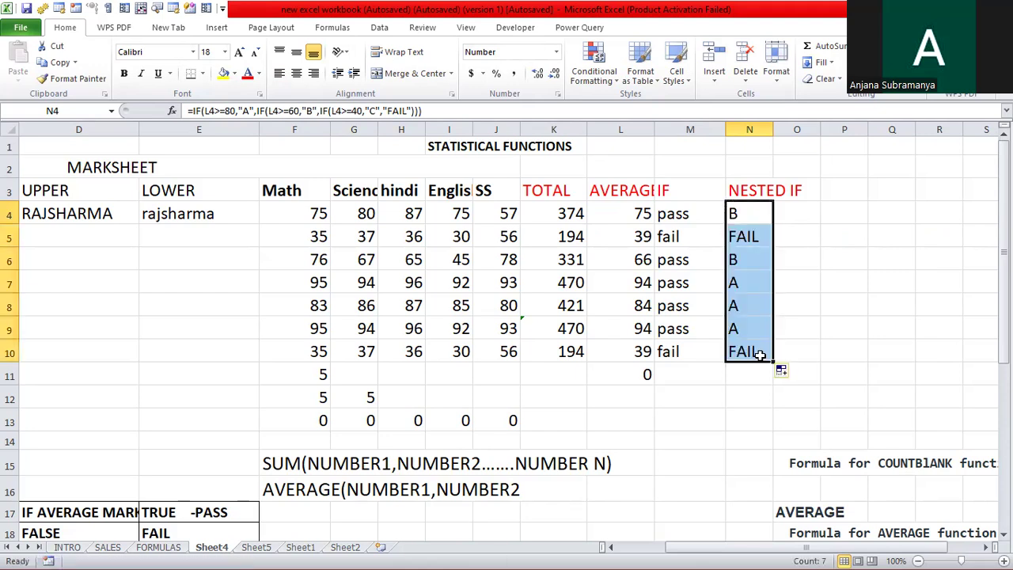
left_click(738, 237)
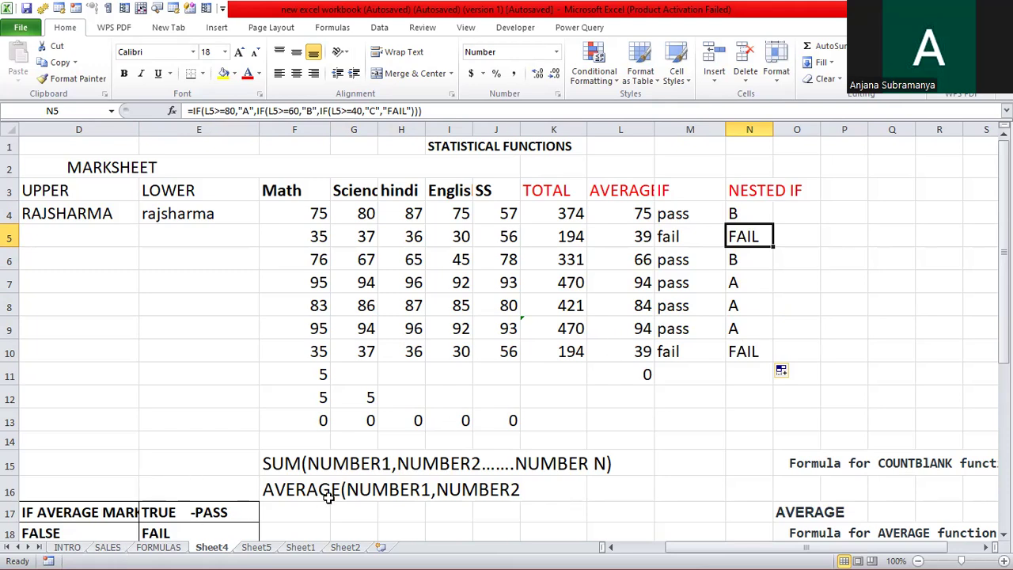
On the SALES sheet, clear the existing commission results in J4:J8 and K4:K8
left_click(109, 547)
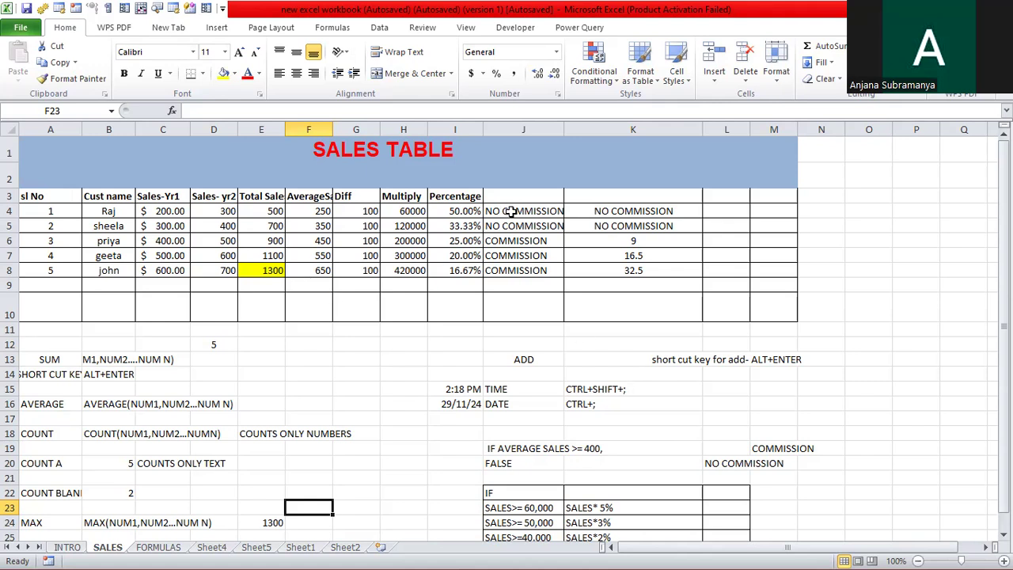
left_click_drag(510, 211, 518, 271)
key("Delete")
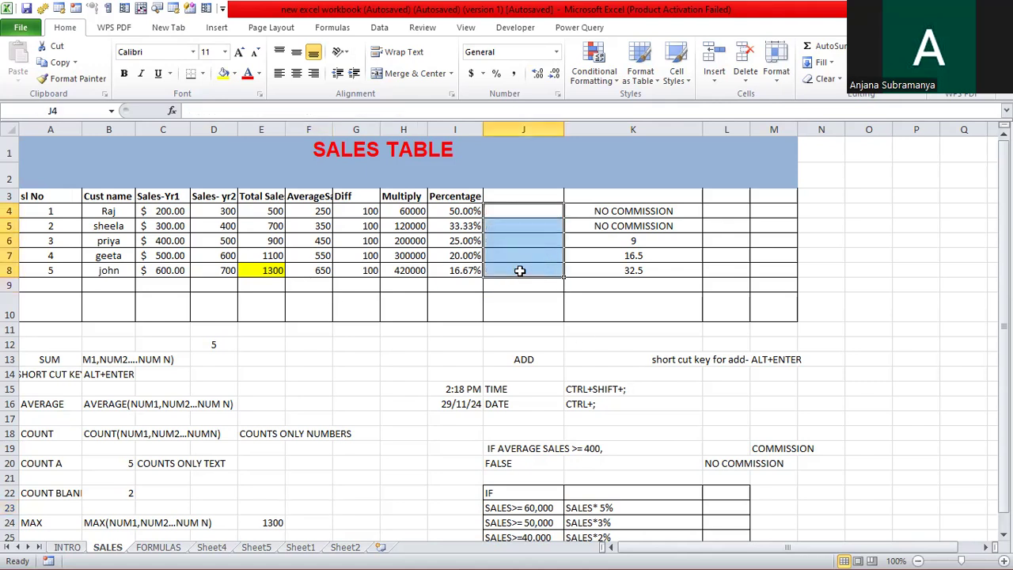
left_click(524, 211)
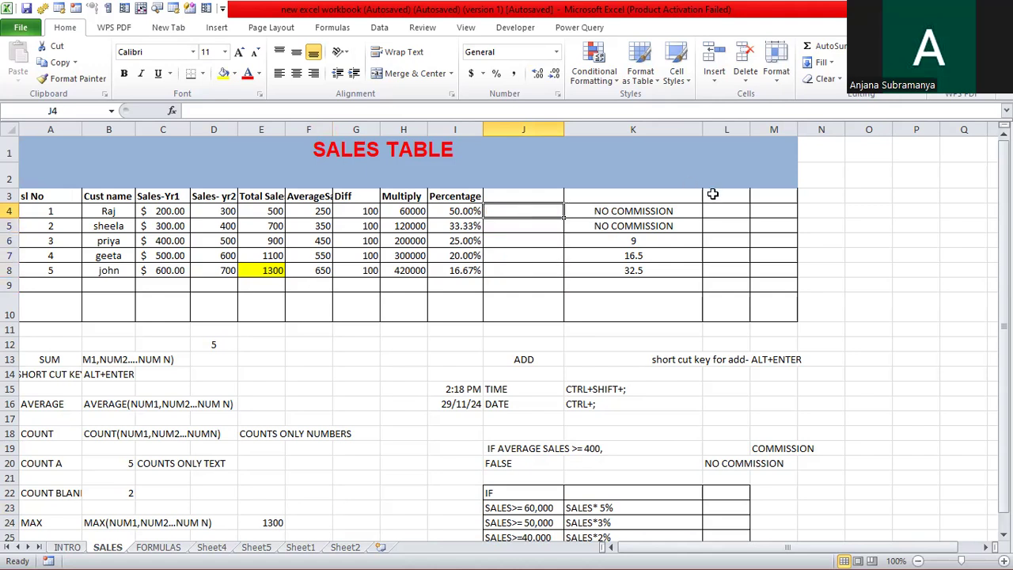
left_click_drag(647, 207, 645, 271)
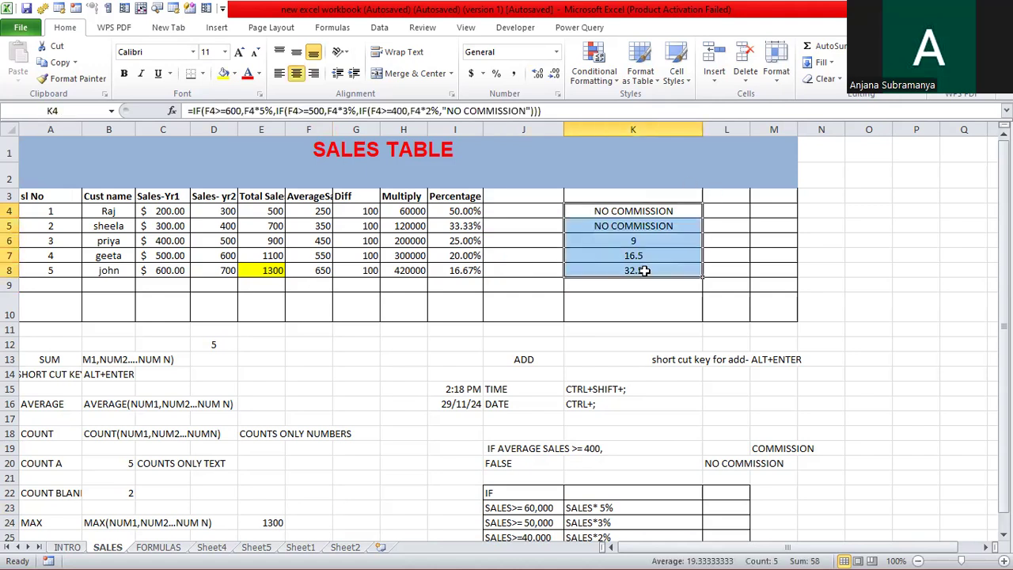
key("Delete")
Enter =IF(F4>=400,"COMMISSION","NO COMMISSION") in J4 and fill the formula down through J8
left_click(504, 208)
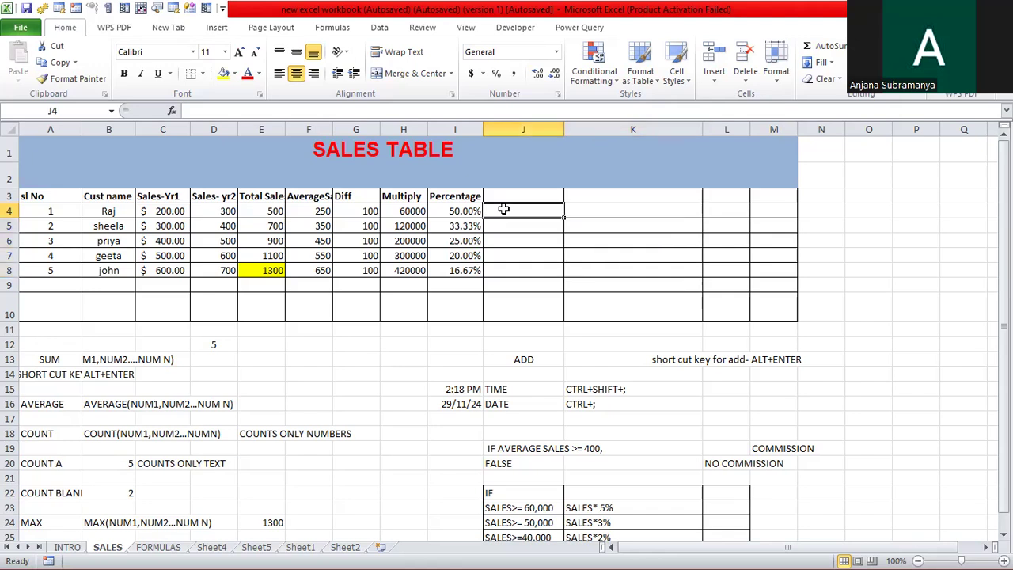
type("=")
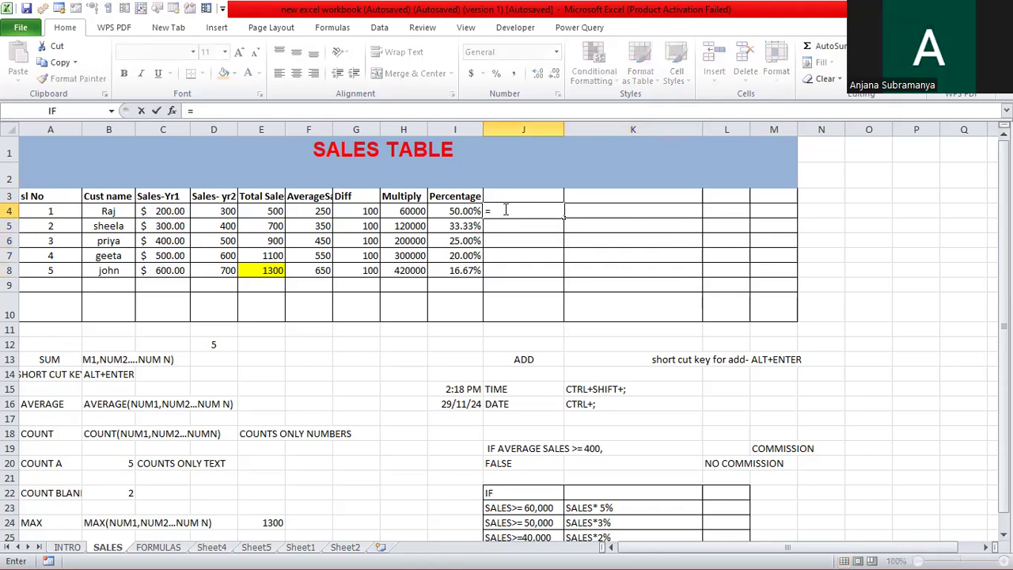
type("IF(")
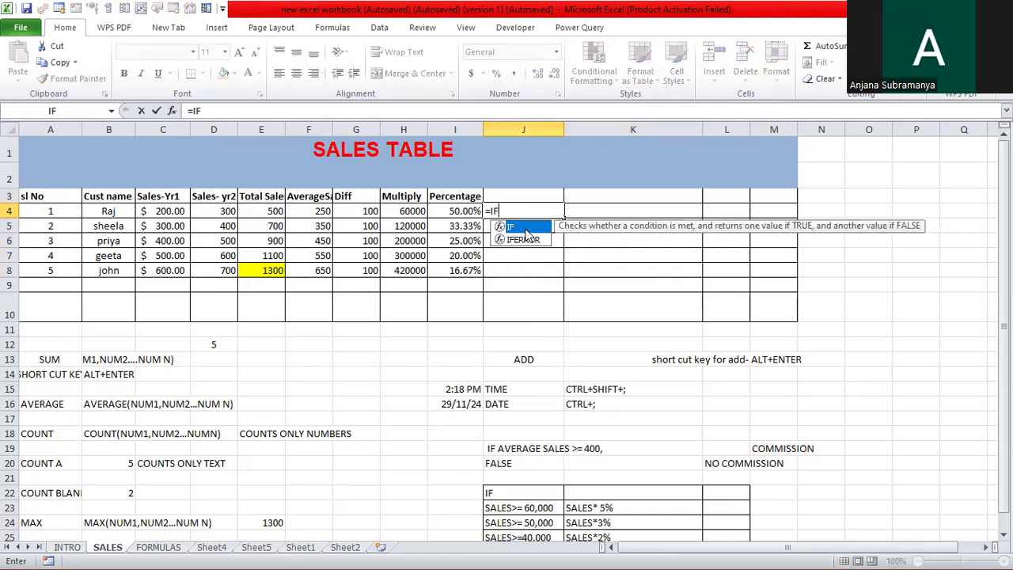
left_click(308, 211)
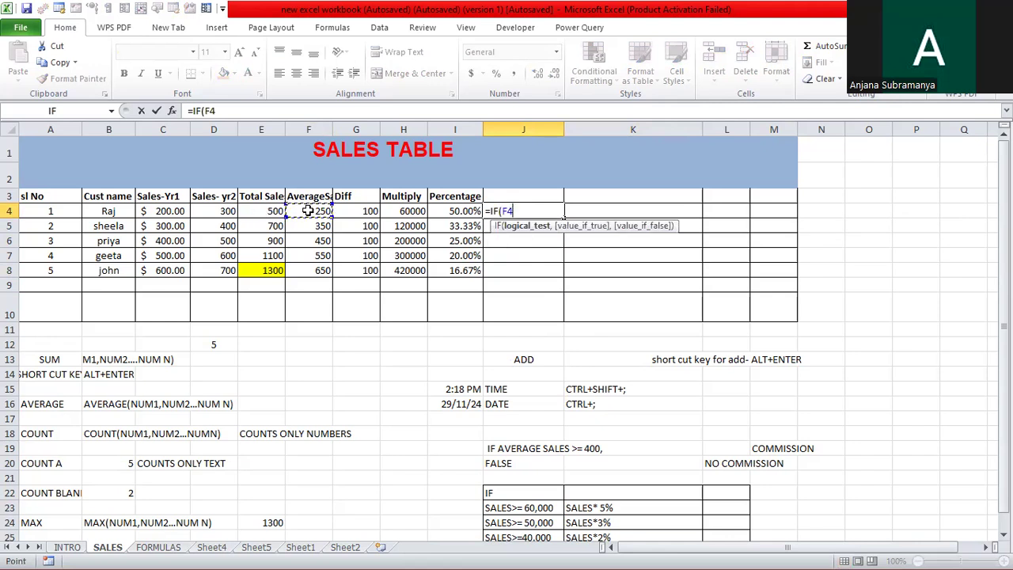
type(">=400,")
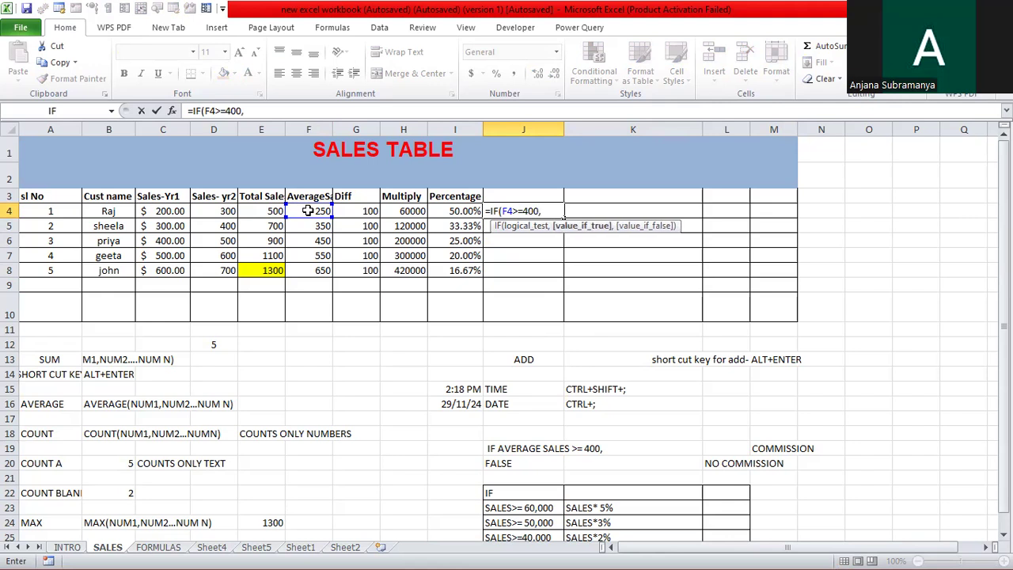
type("\"COMMISSION\",\"NO")
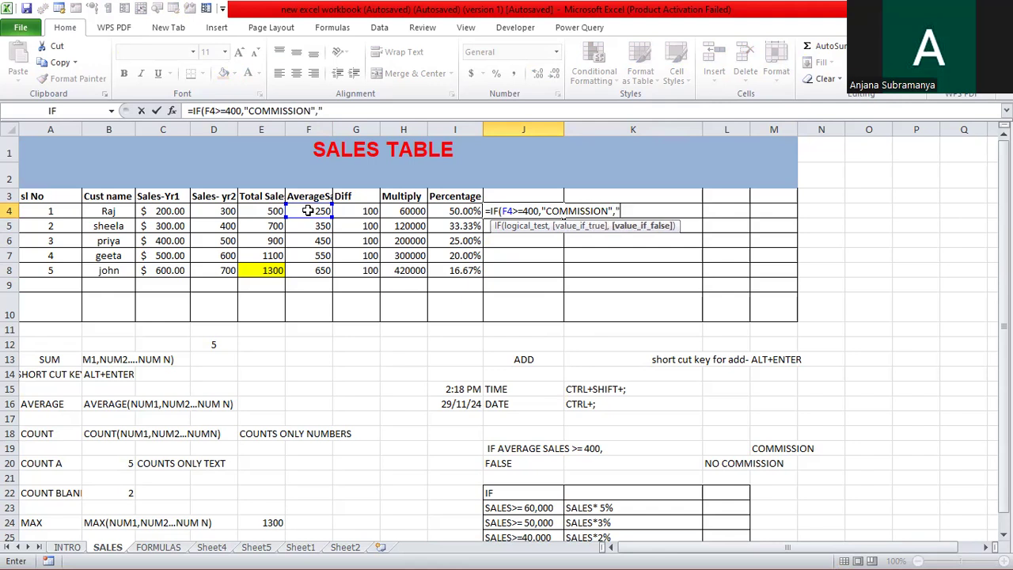
type(" COMMISSION\"")
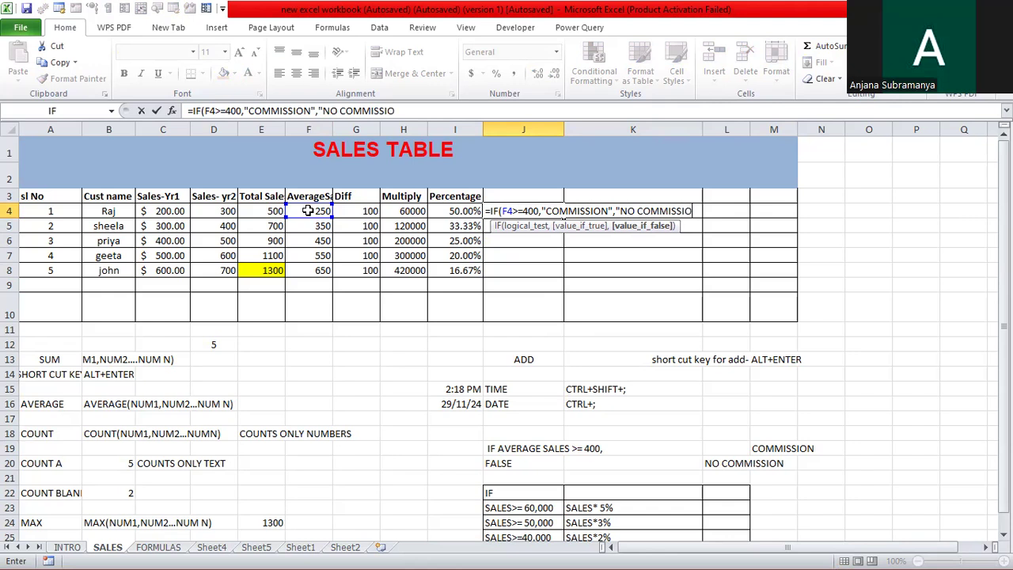
type(")")
key("Return")
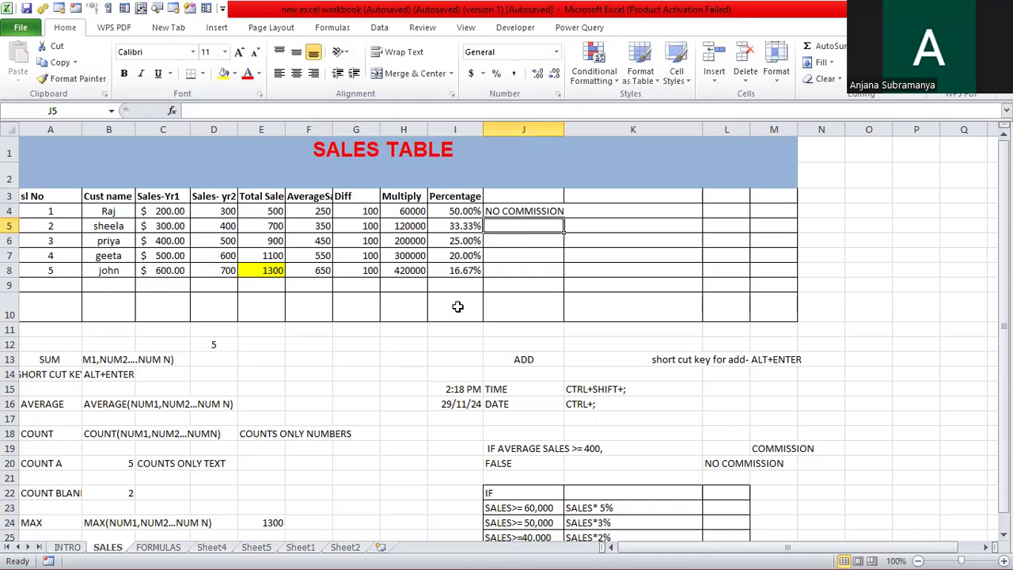
left_click(541, 212)
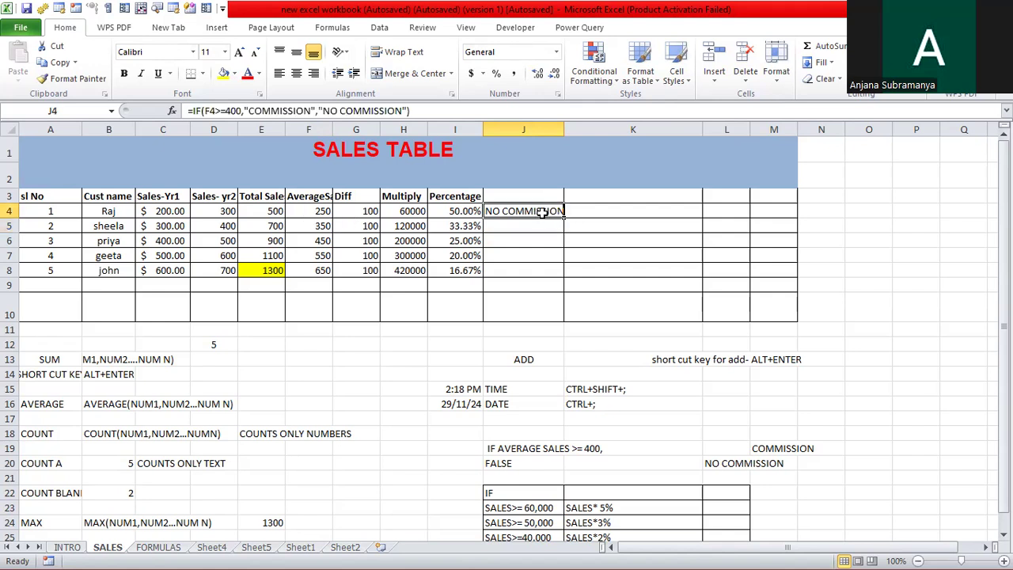
left_click_drag(563, 217, 557, 284)
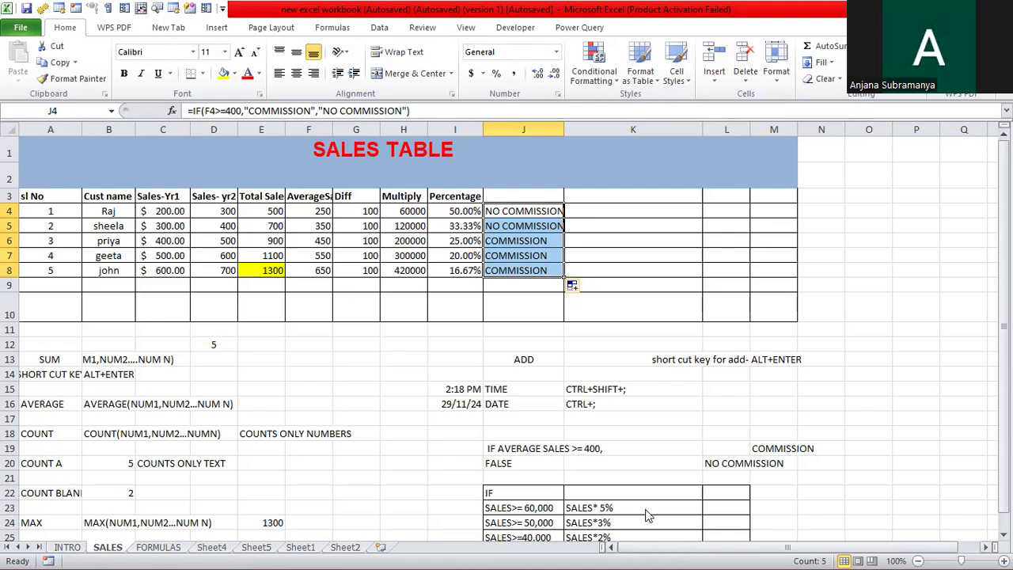
Start an IF formula in K4 for the tiered commission criteria listed in J22:K26
left_click(535, 488)
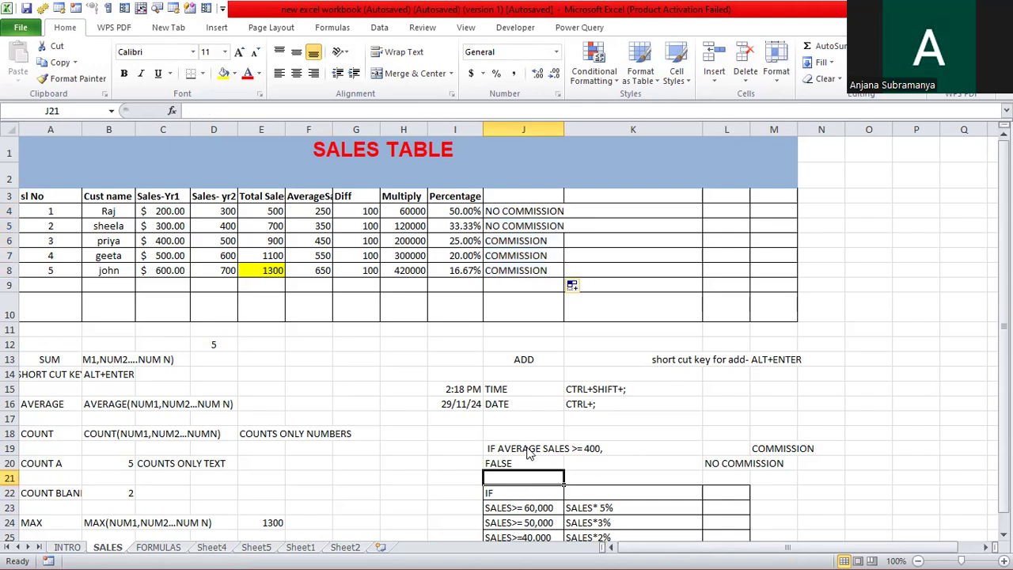
left_click(530, 453)
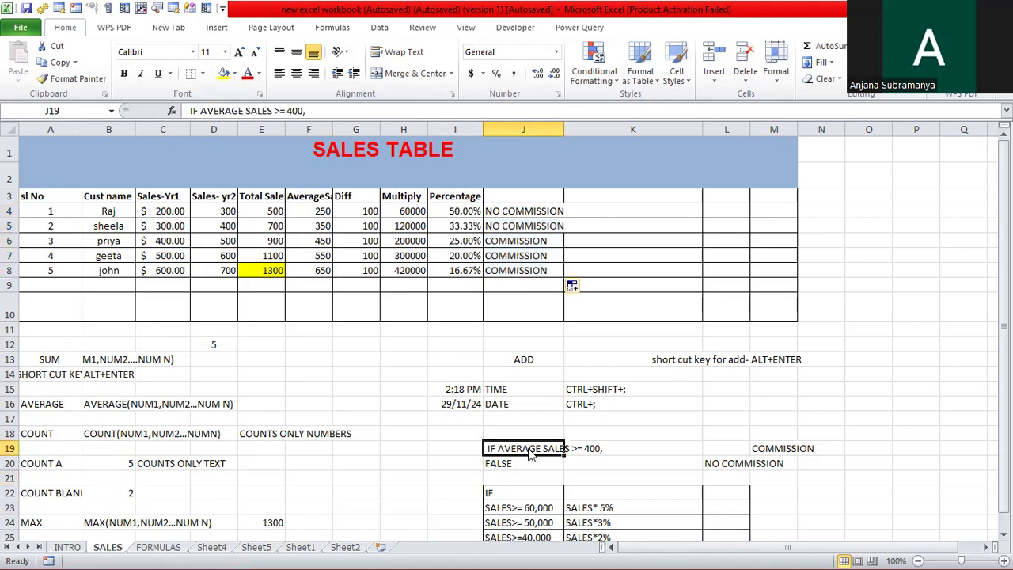
left_click(530, 494)
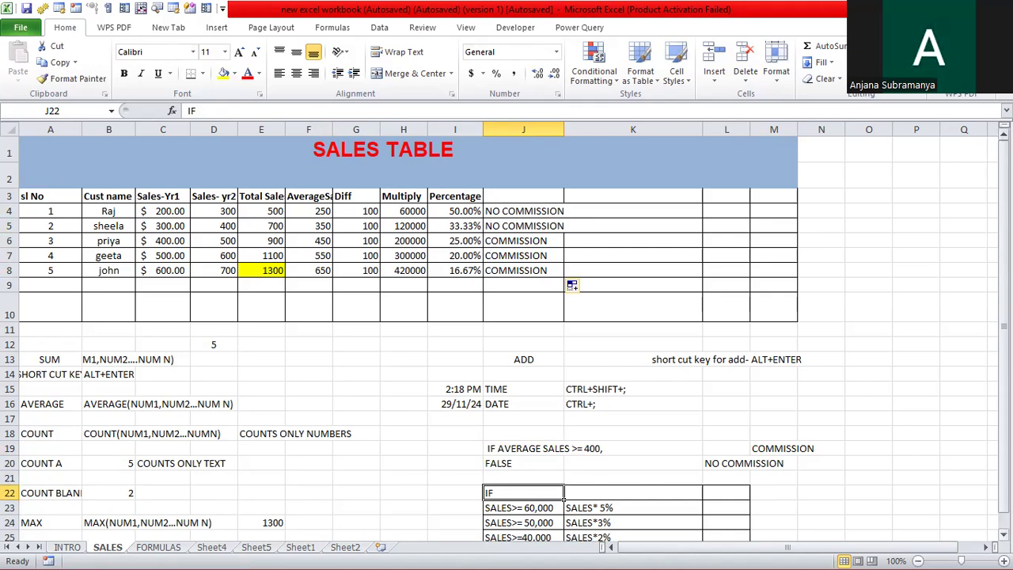
left_click(1004, 535)
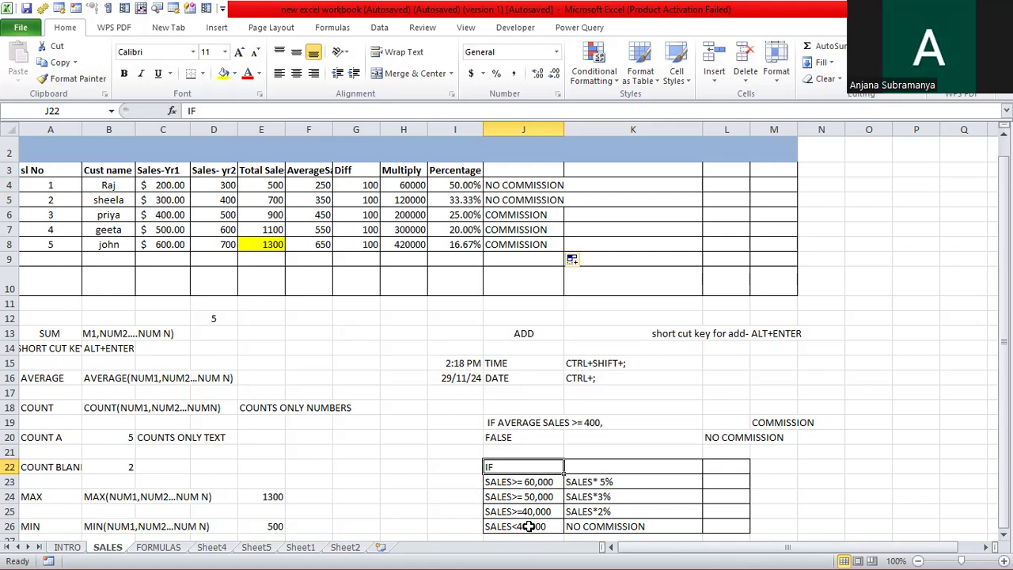
left_click(587, 192)
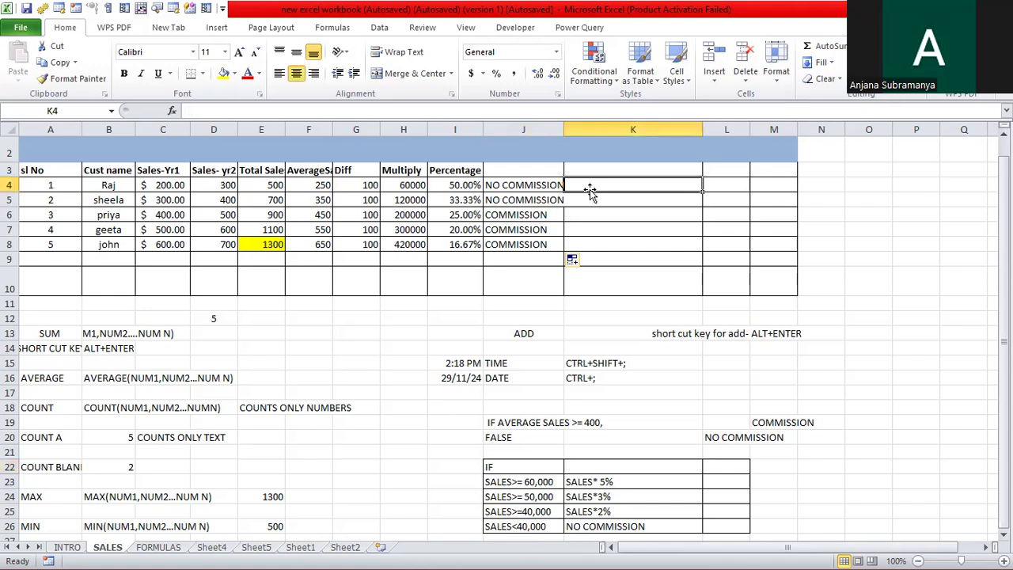
type("=IF")
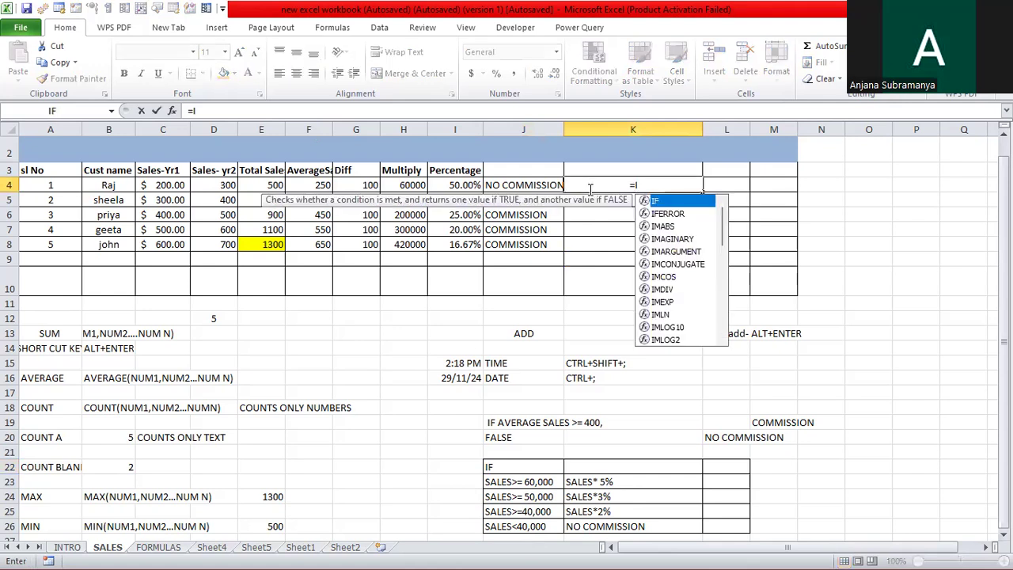
double_click(657, 200)
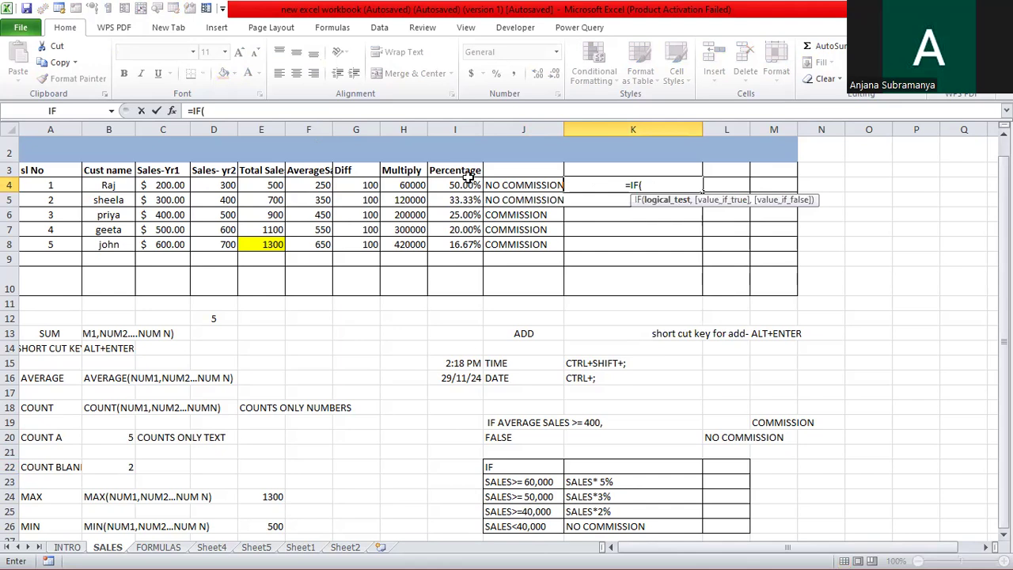
key("BackSpace")
key("BackSpace")
key("BackSpace")
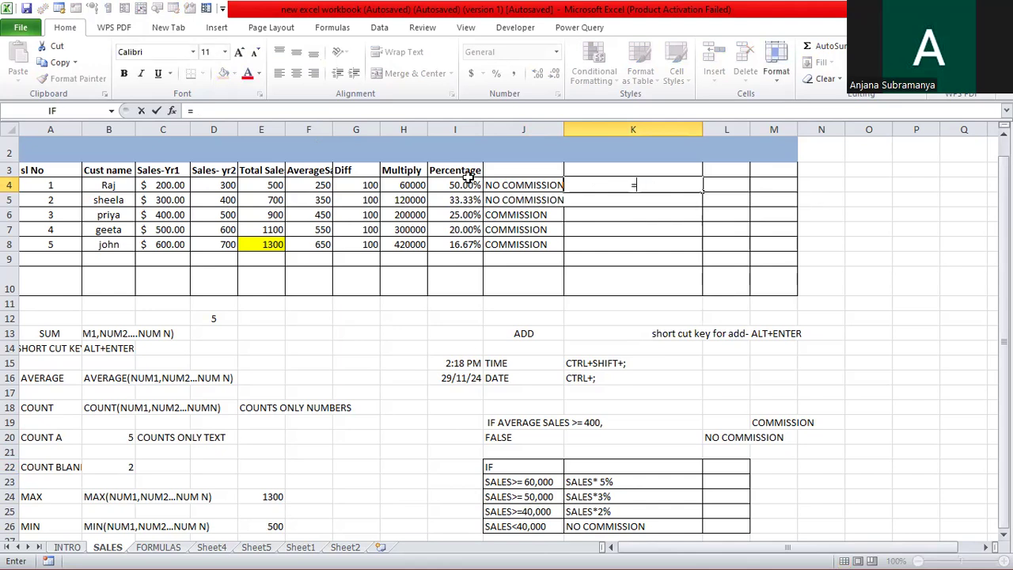
type("IF")
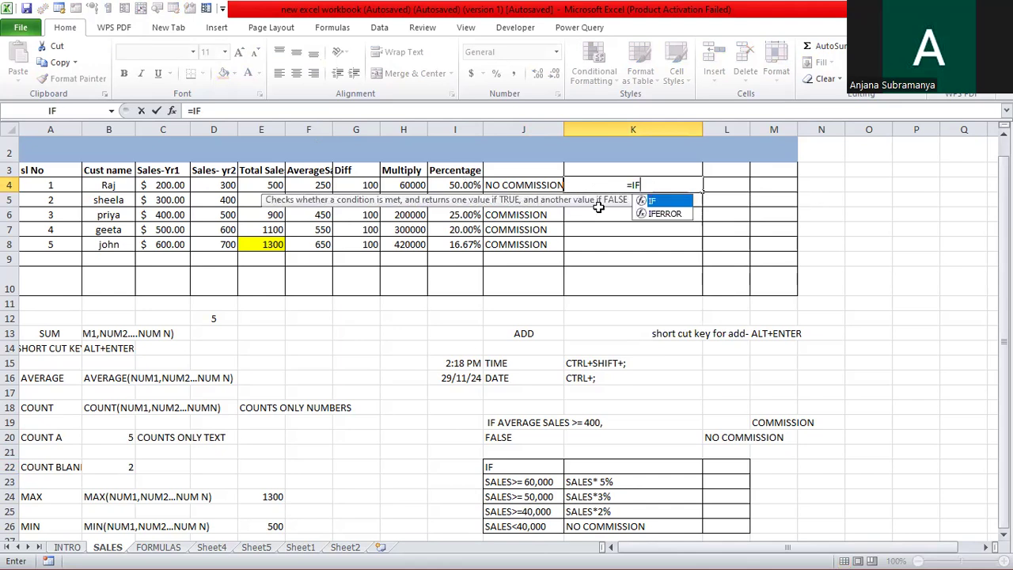
Make the first IF in the K4 formula test F4>=600 and return F4*5% when true
double_click(661, 202)
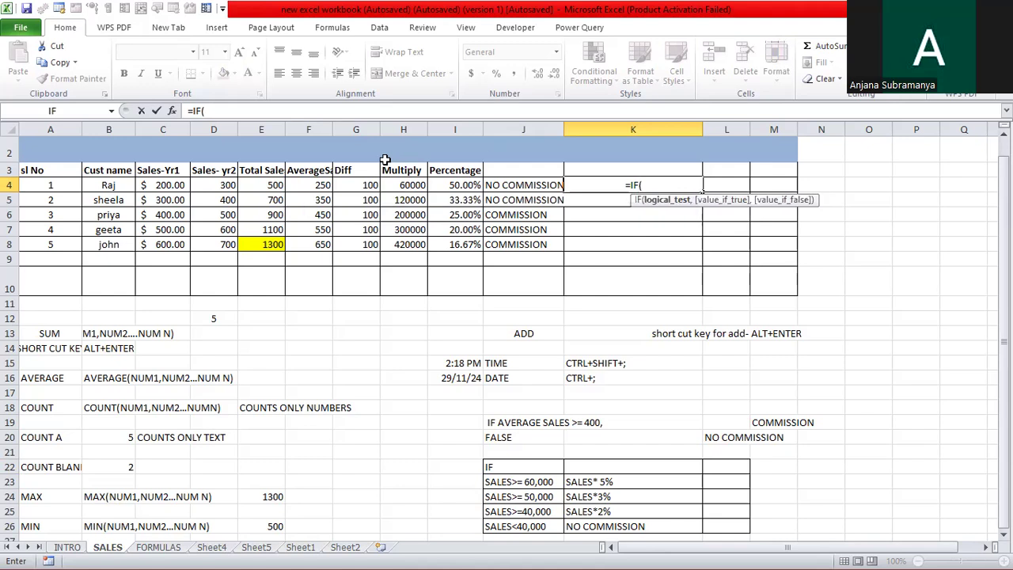
left_click(309, 185)
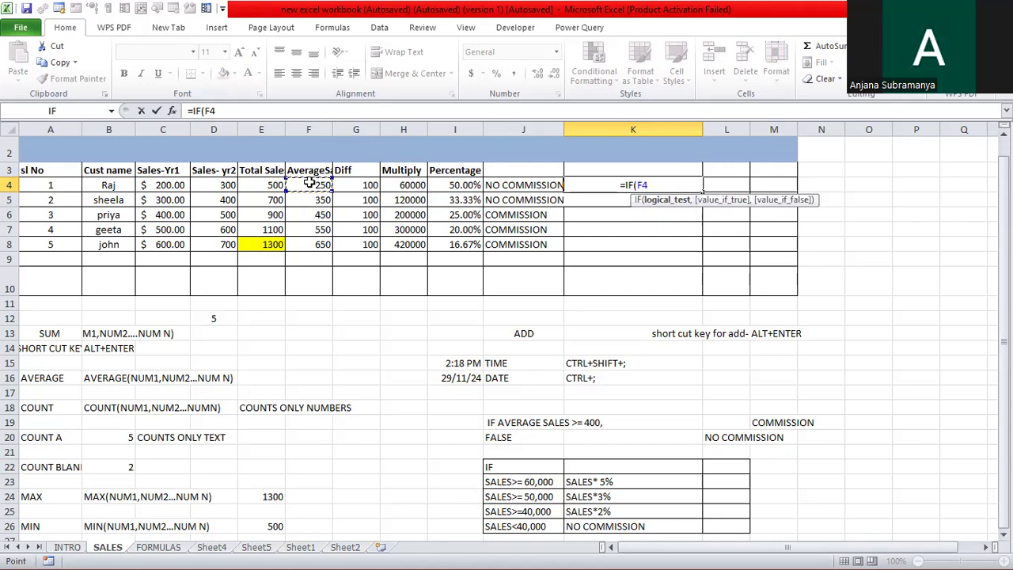
type(">=")
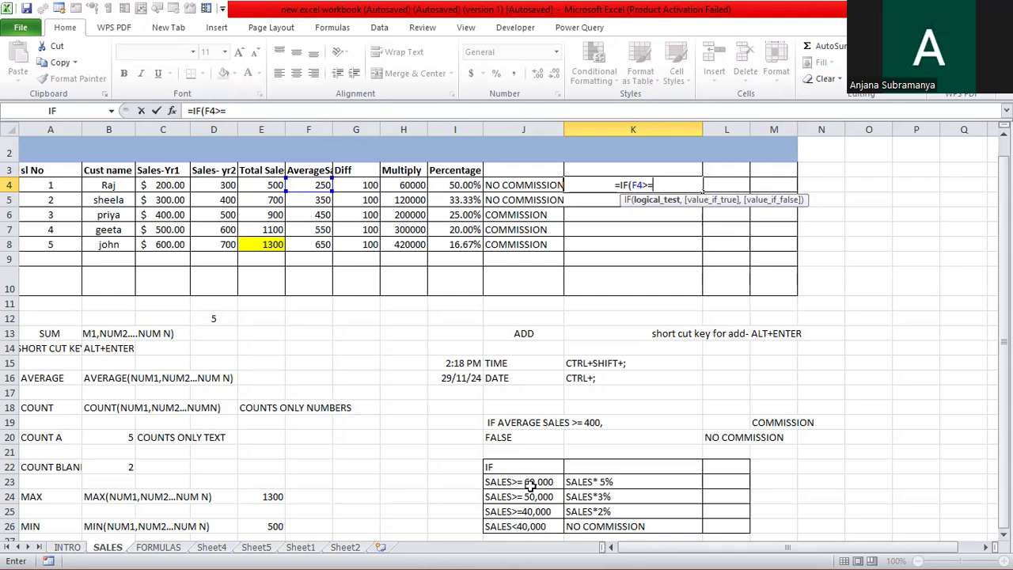
type("600")
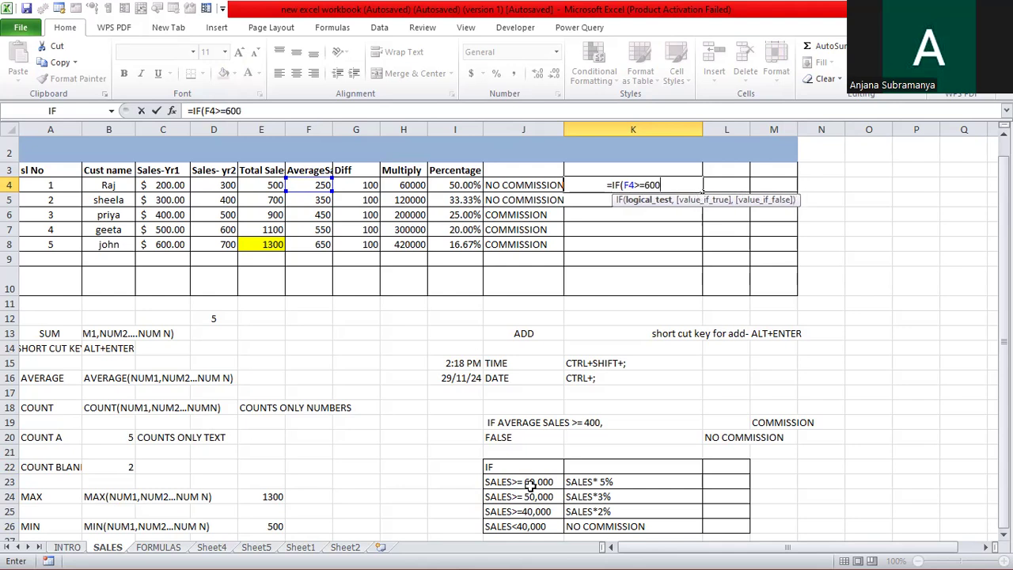
type(",")
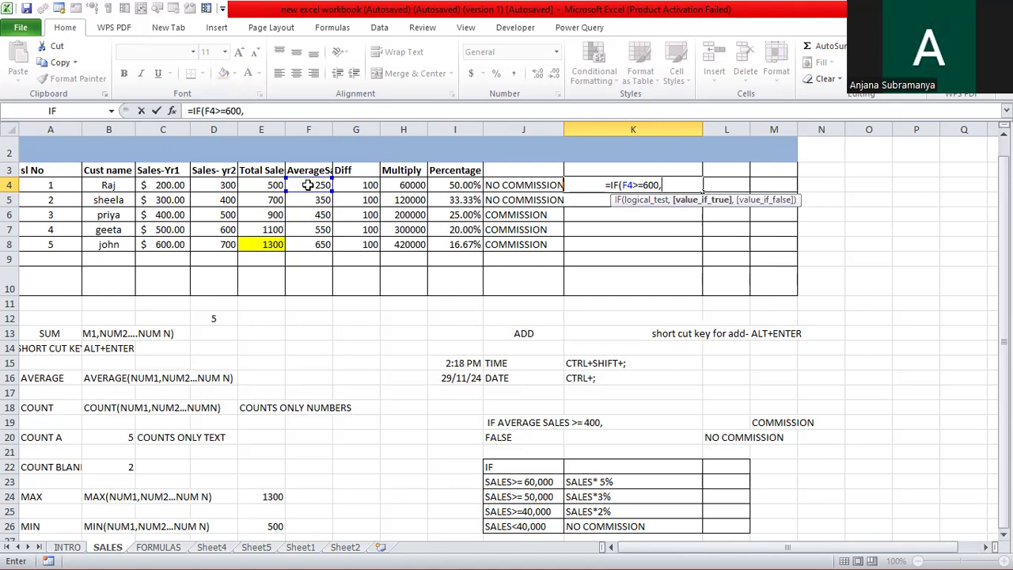
left_click(308, 184)
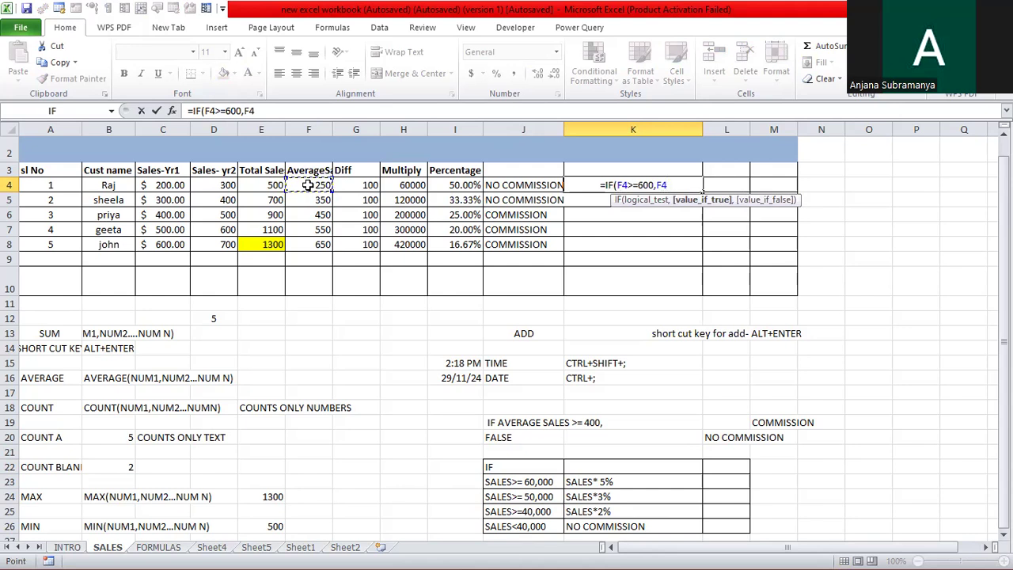
type("*")
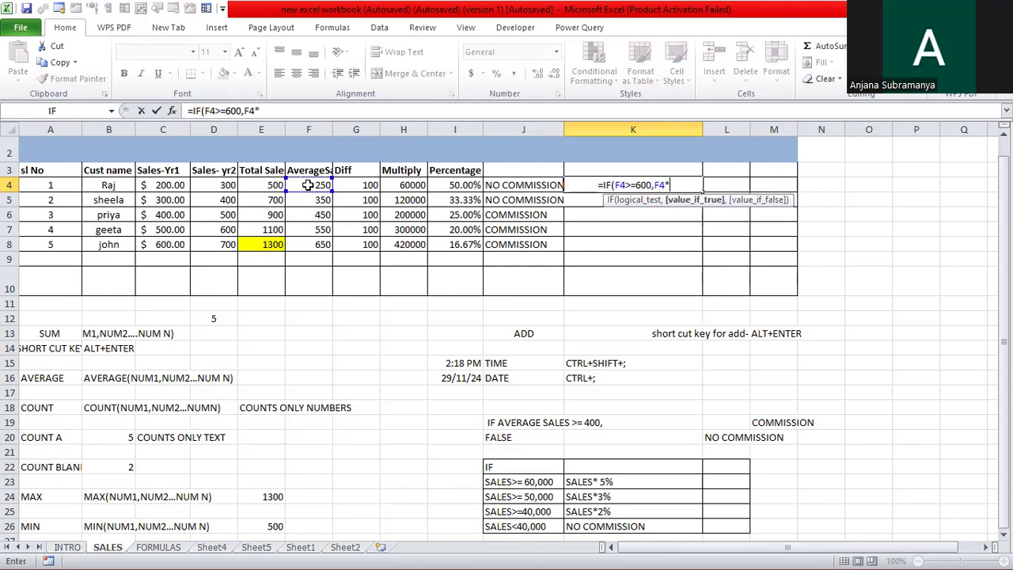
type("5")
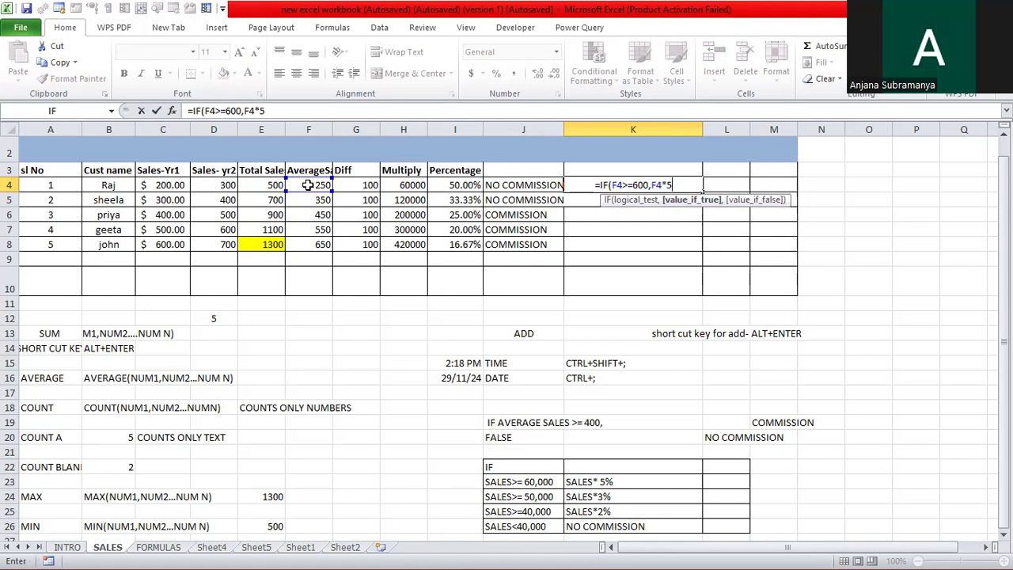
type("%,")
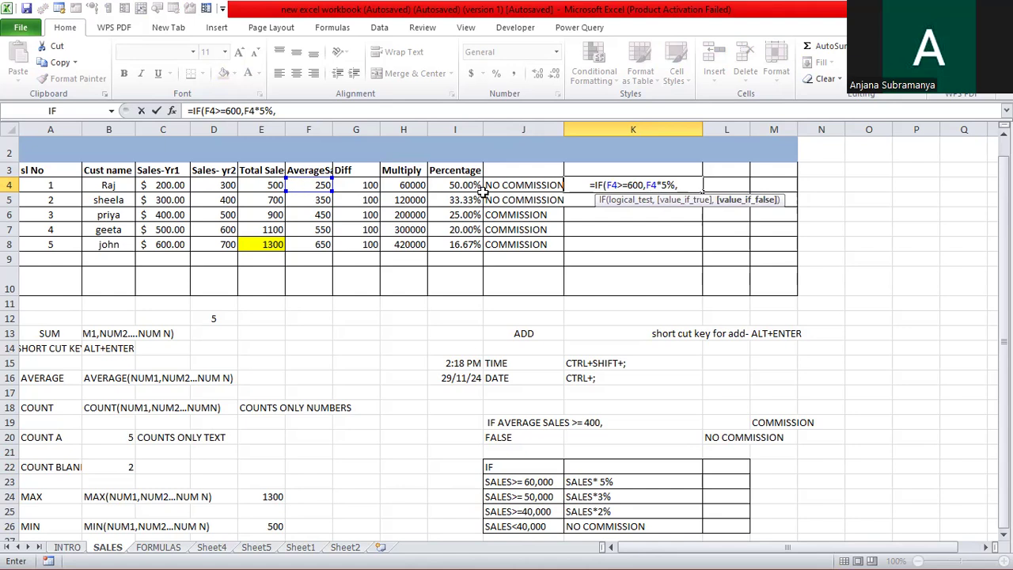
Nest a second IF in the K4 formula that tests F4>=500 and returns F4*3% when true
type("IF")
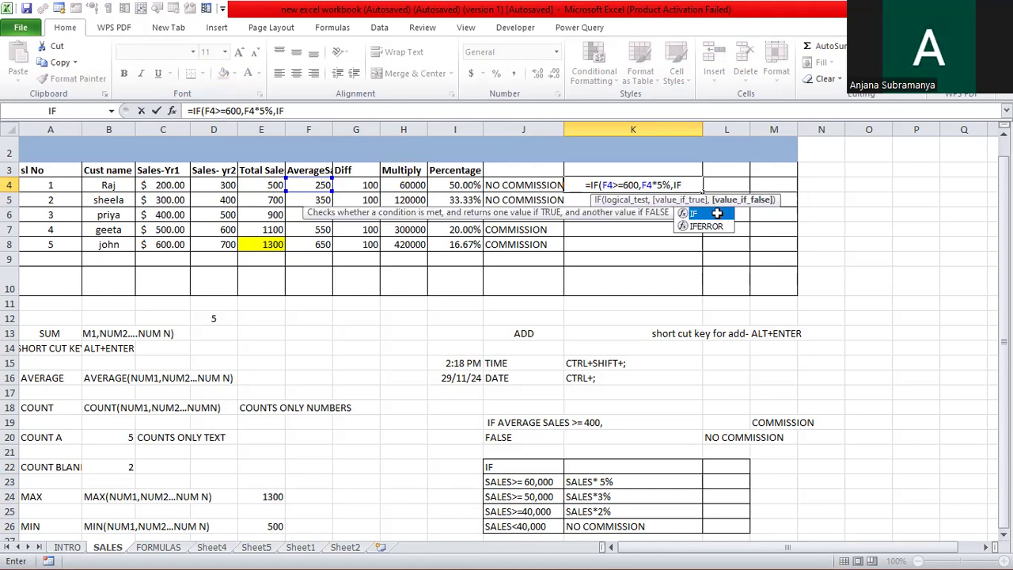
double_click(717, 216)
left_click(316, 183)
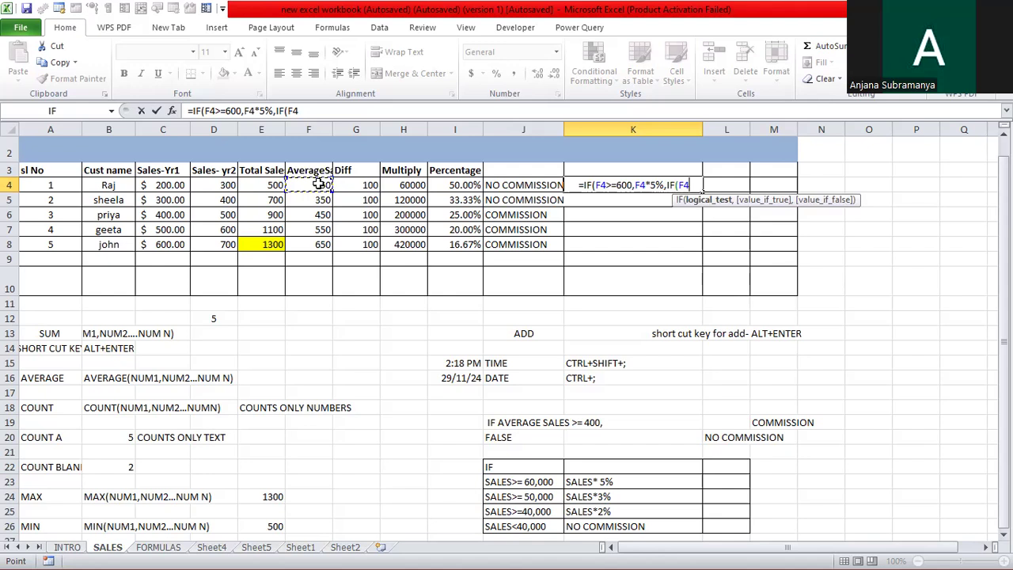
type(">=")
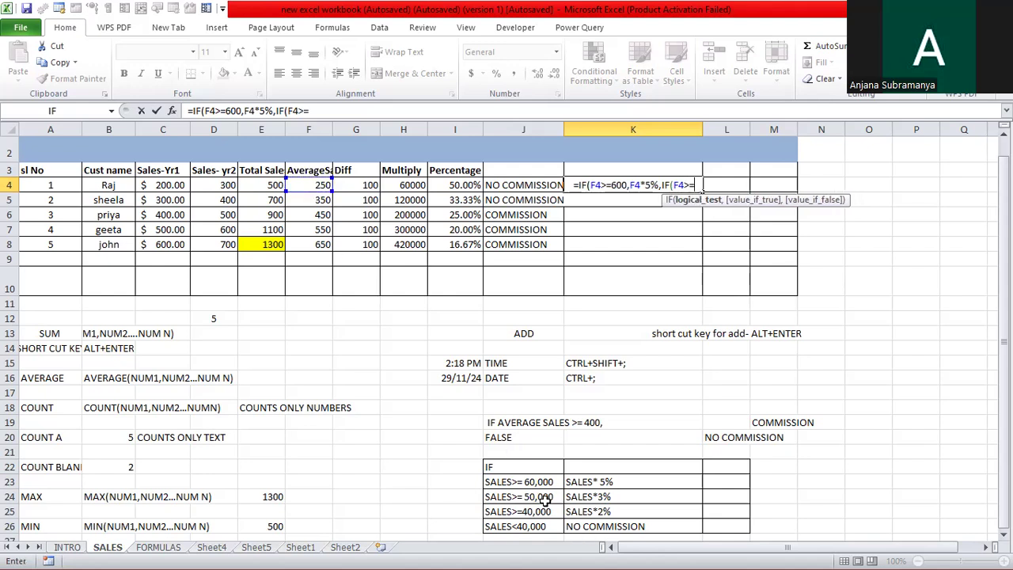
type("50")
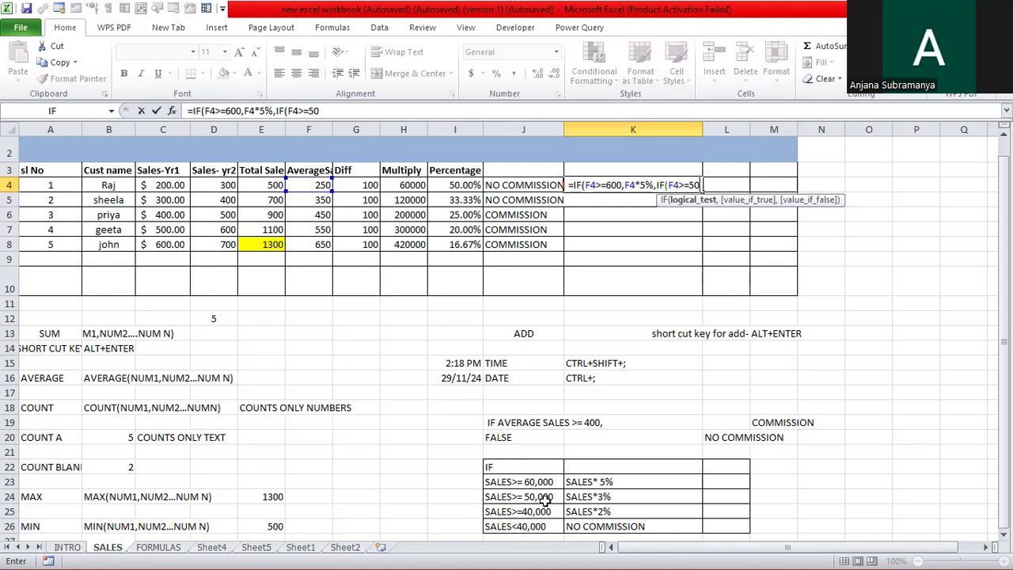
type("0")
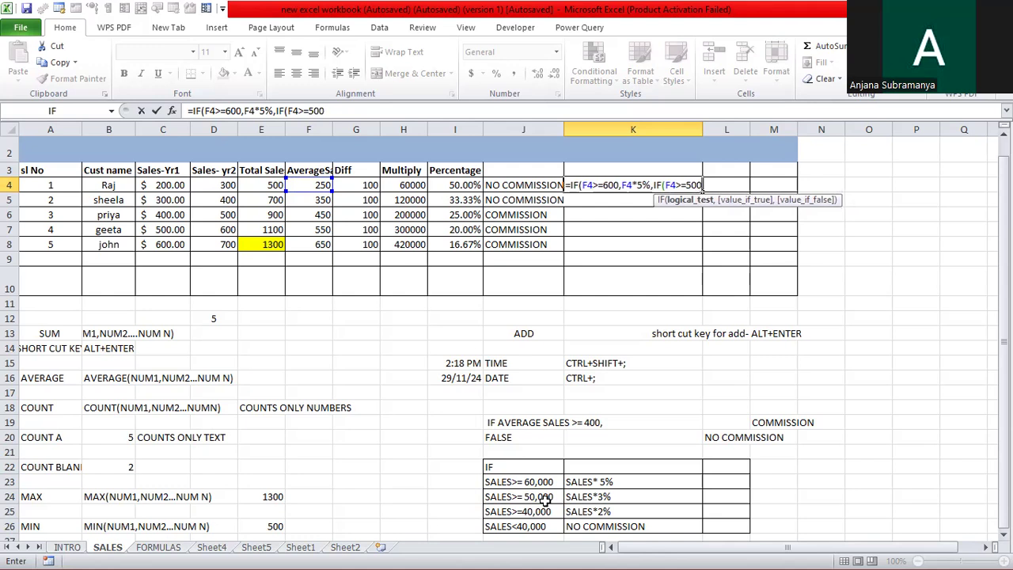
type(",")
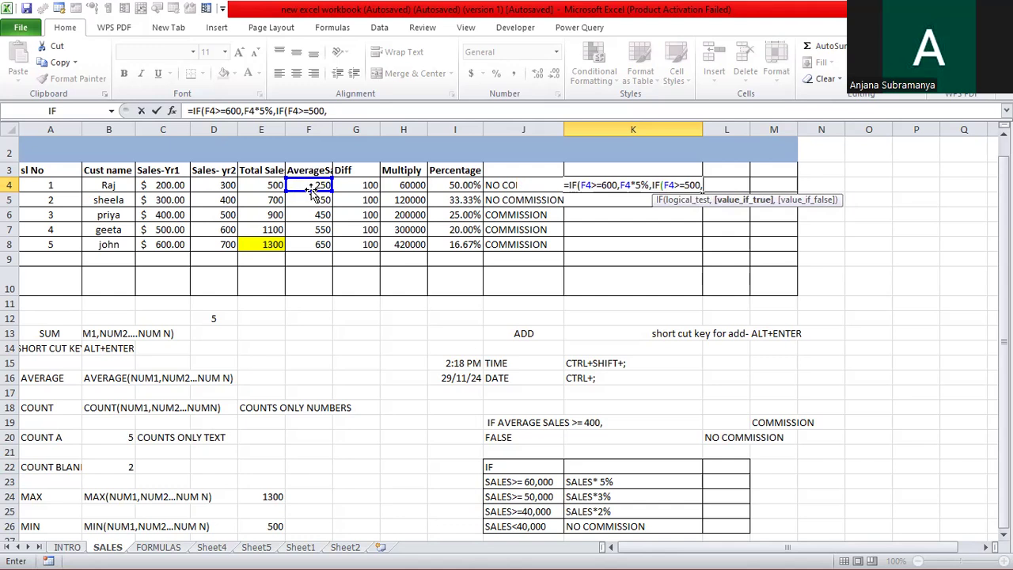
left_click(314, 184)
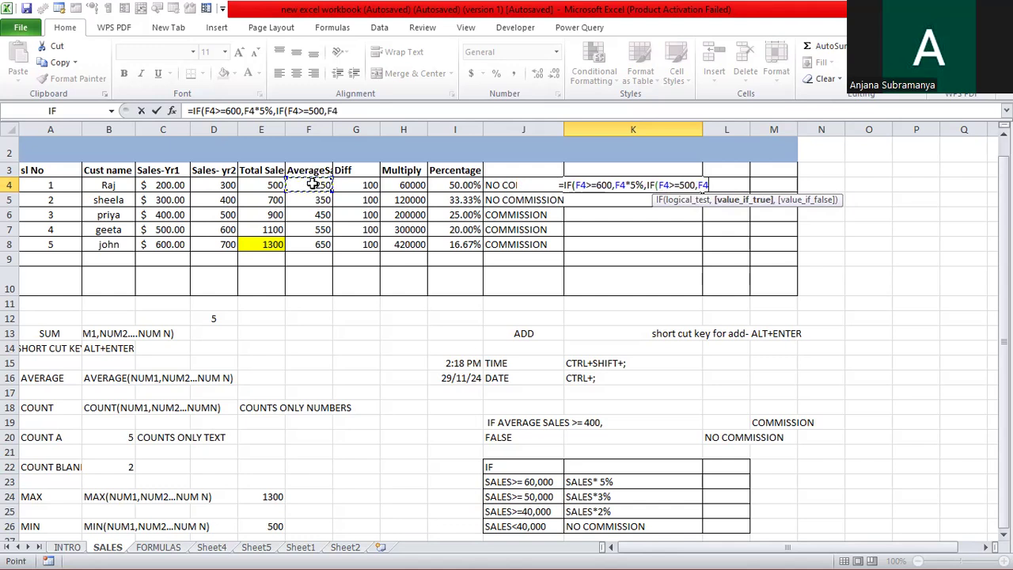
type("*")
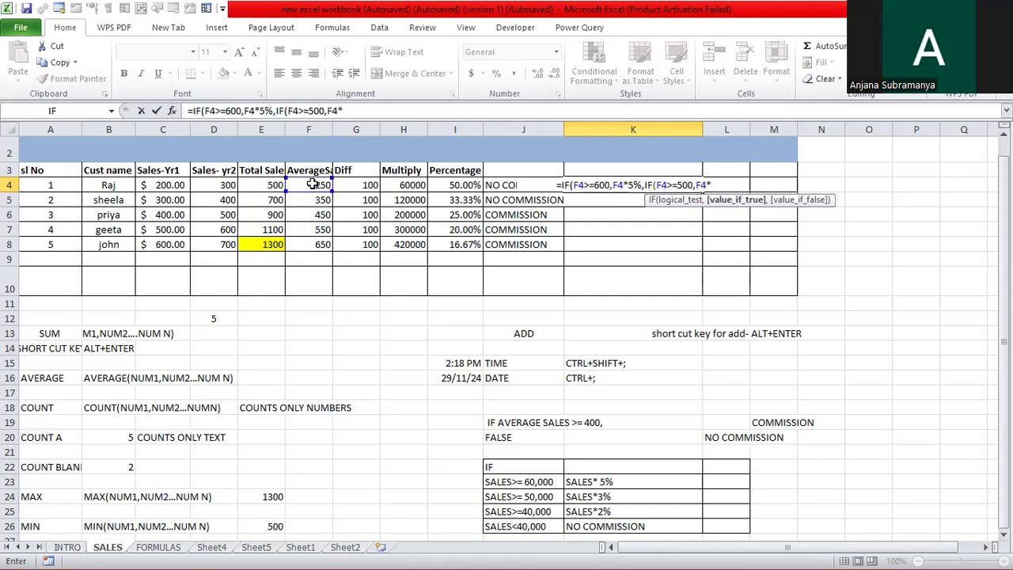
type("3")
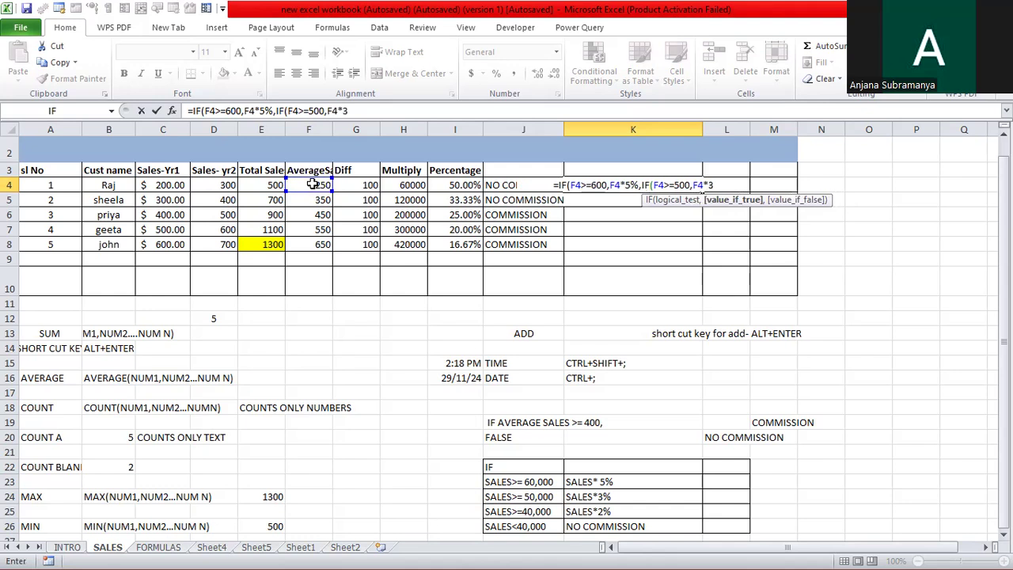
type("%")
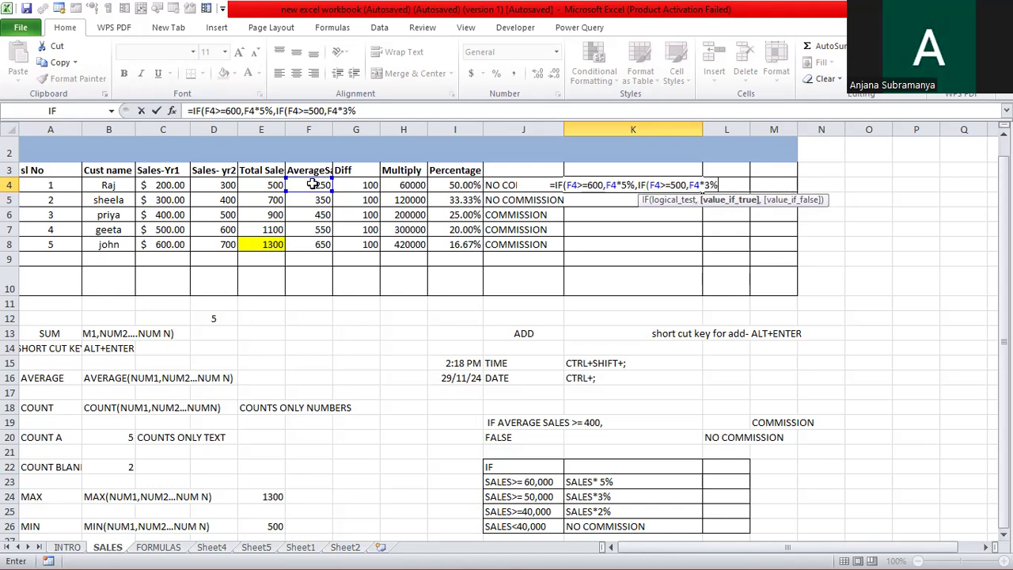
type(",")
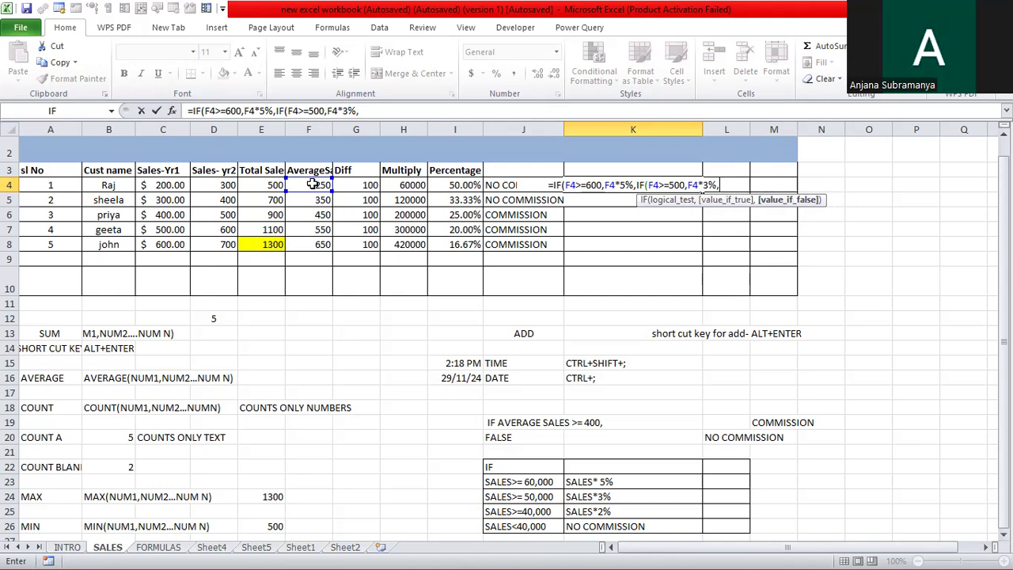
Nest a third IF in the K4 formula that tests F4>=400 and returns F4*2% when true
type("IF")
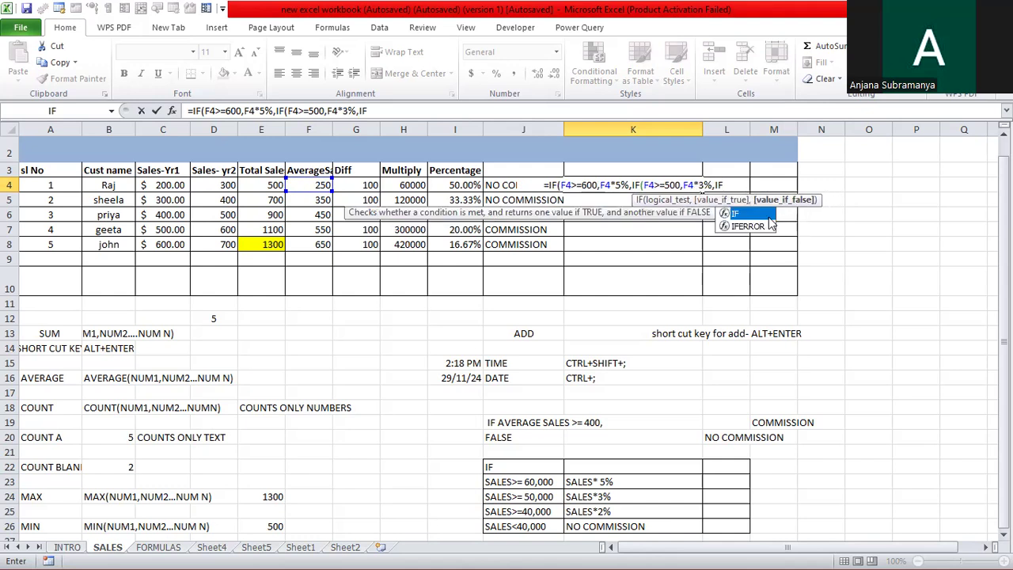
type("(")
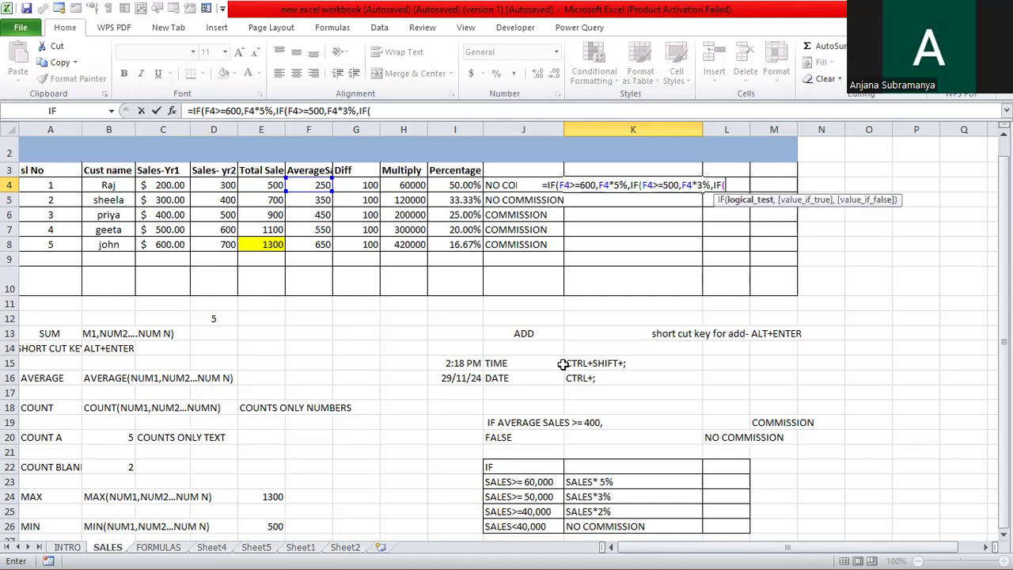
left_click(314, 185)
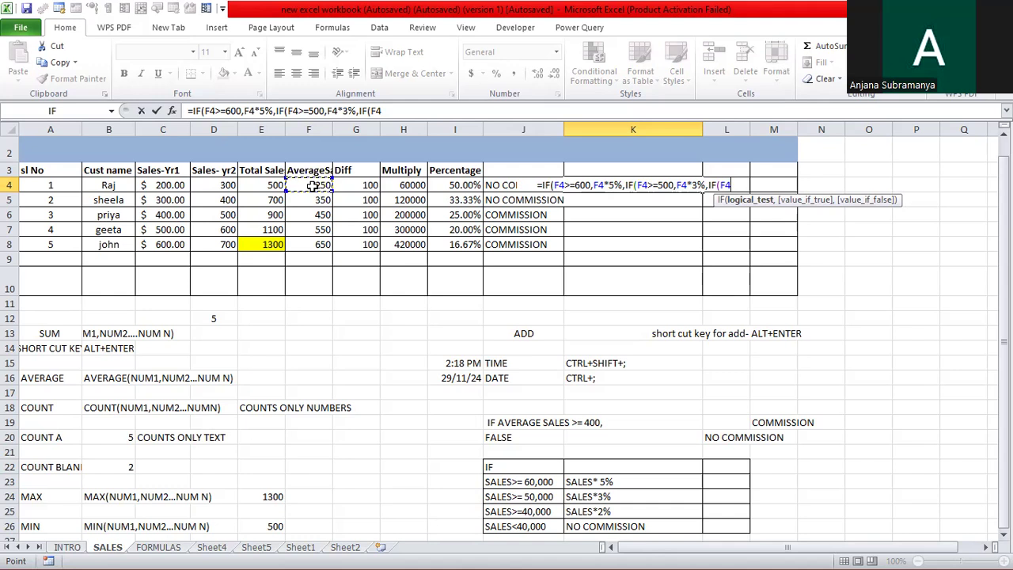
type(">")
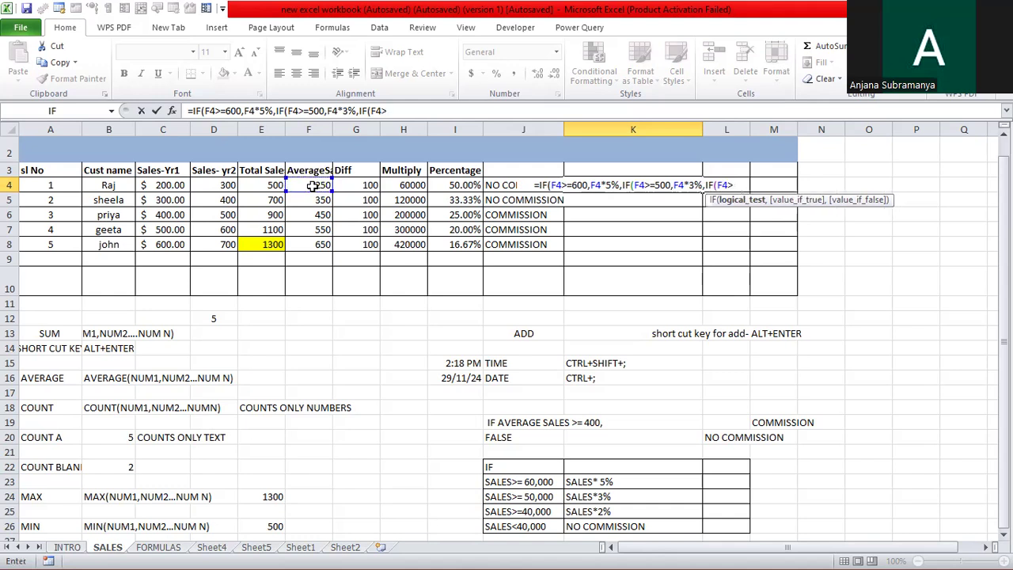
type("=4")
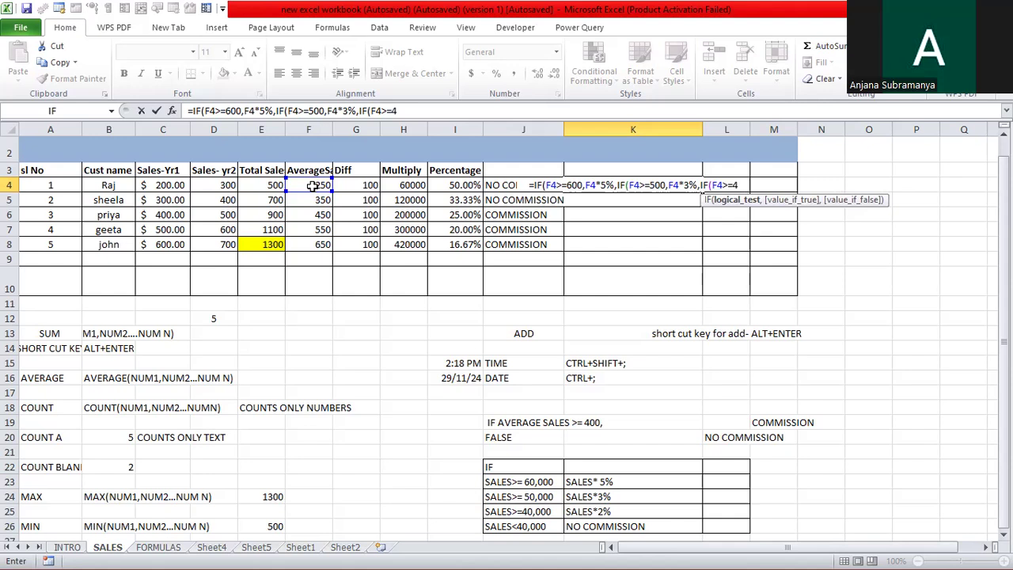
type("00,")
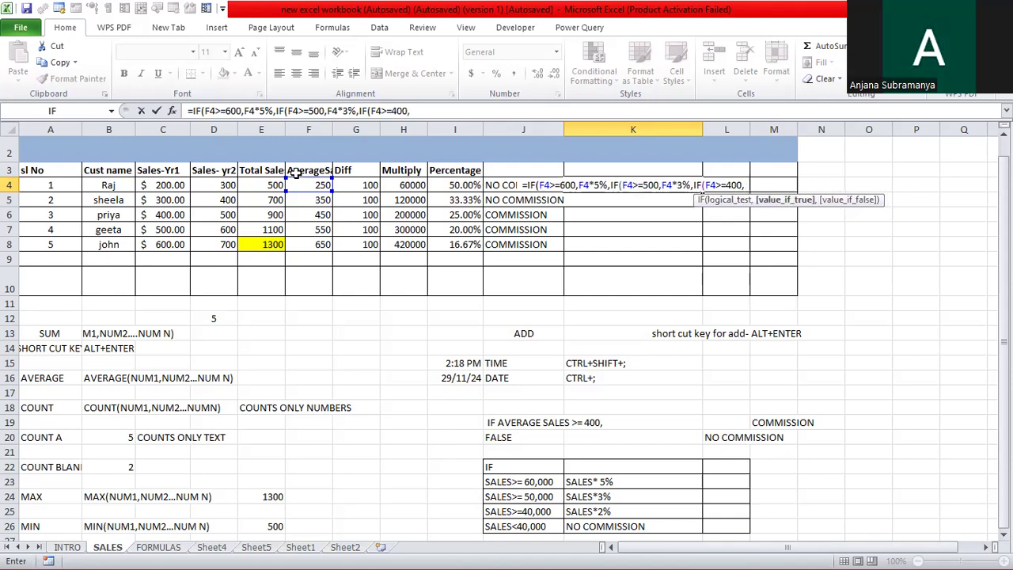
left_click(313, 186)
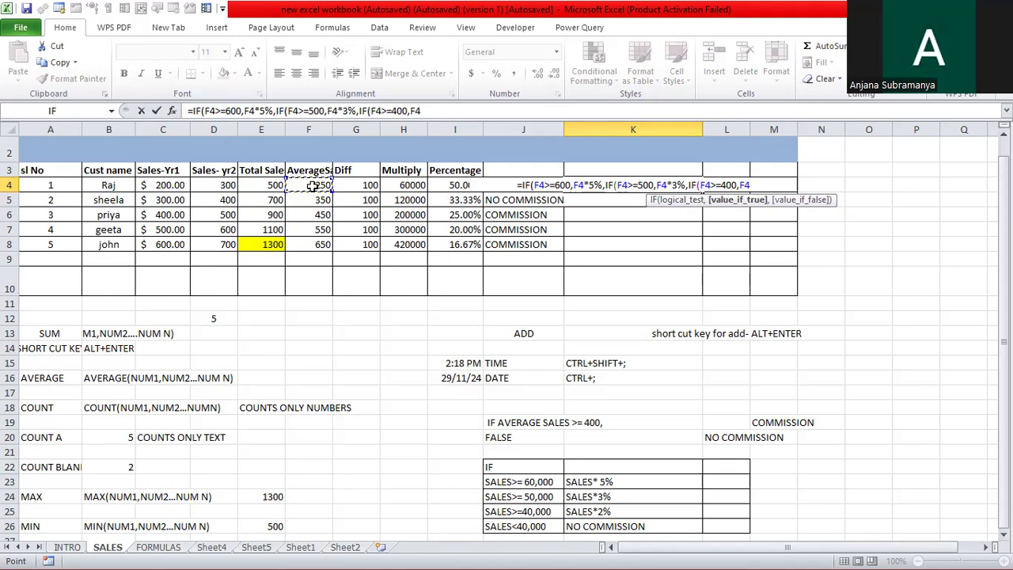
type("*")
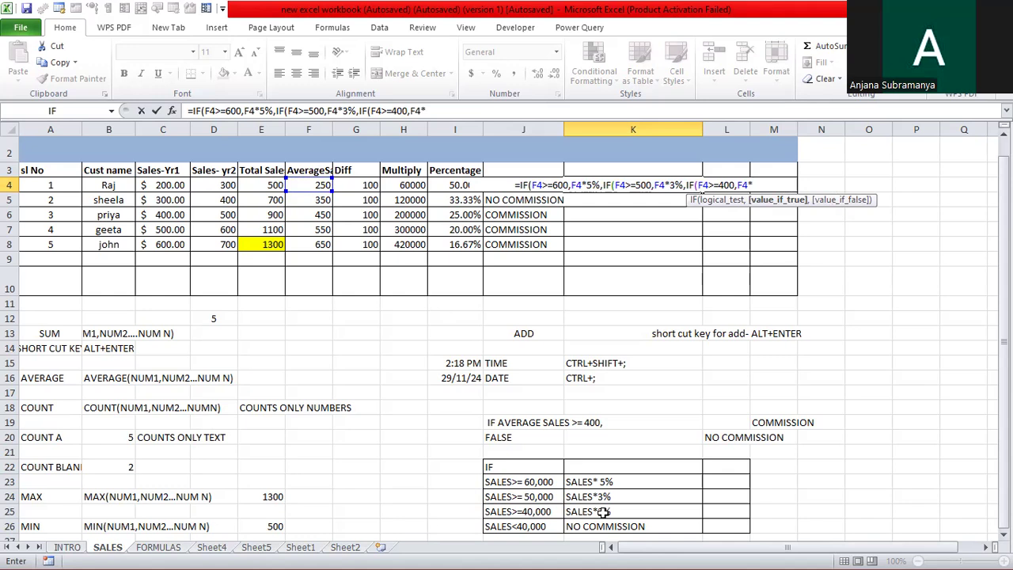
type("2")
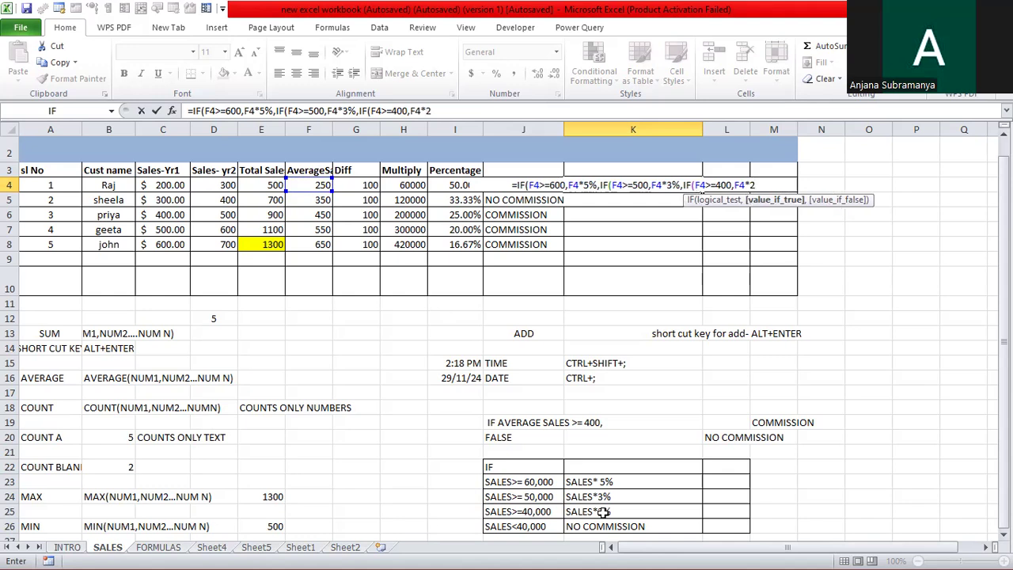
type("%,\"")
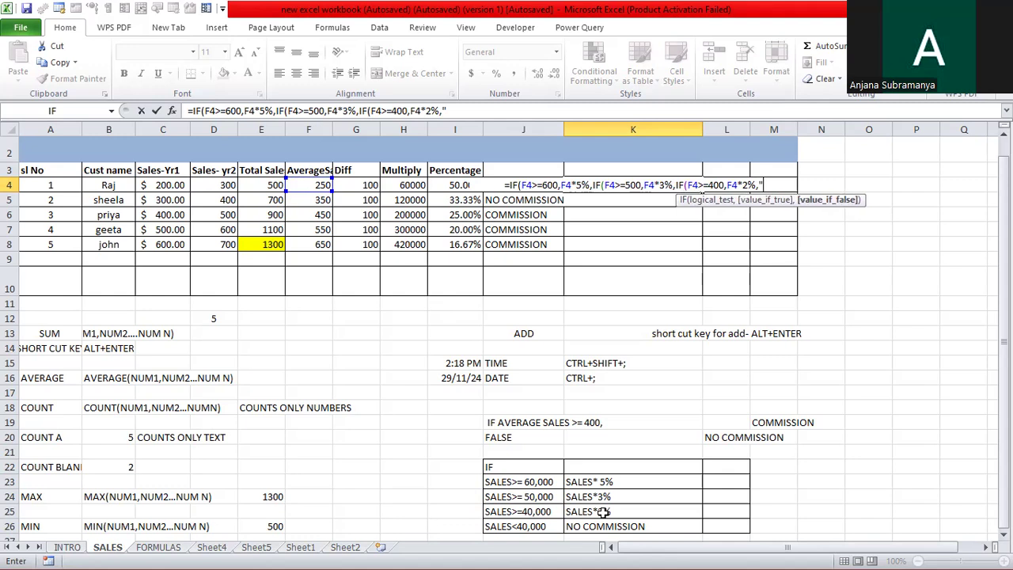
Finish the K4 nested IF formula with "NO COMMISSION" as the final false value, accepting the proposed quotation-mark correction
type("NO")
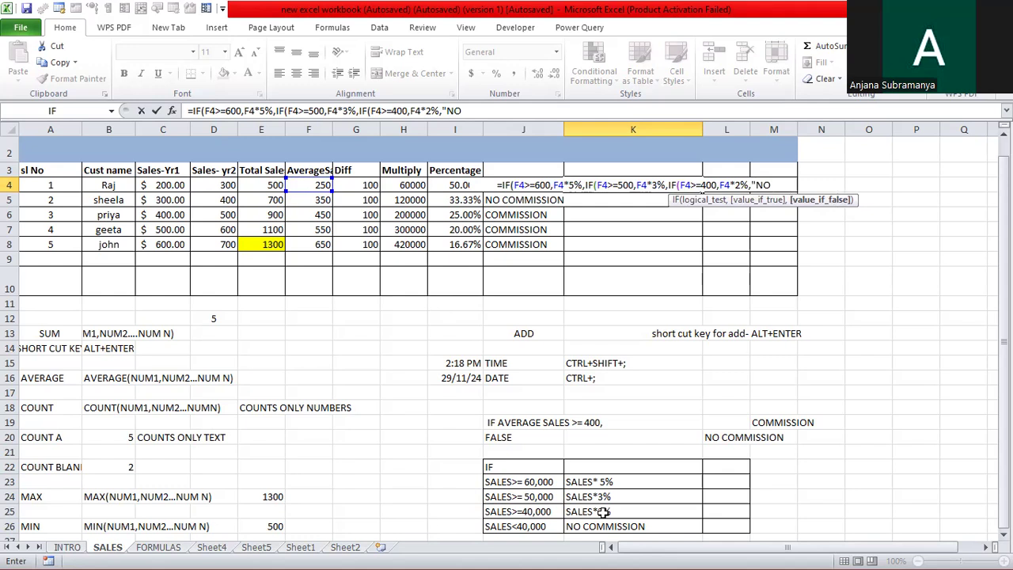
type(" COMMISSION\")")
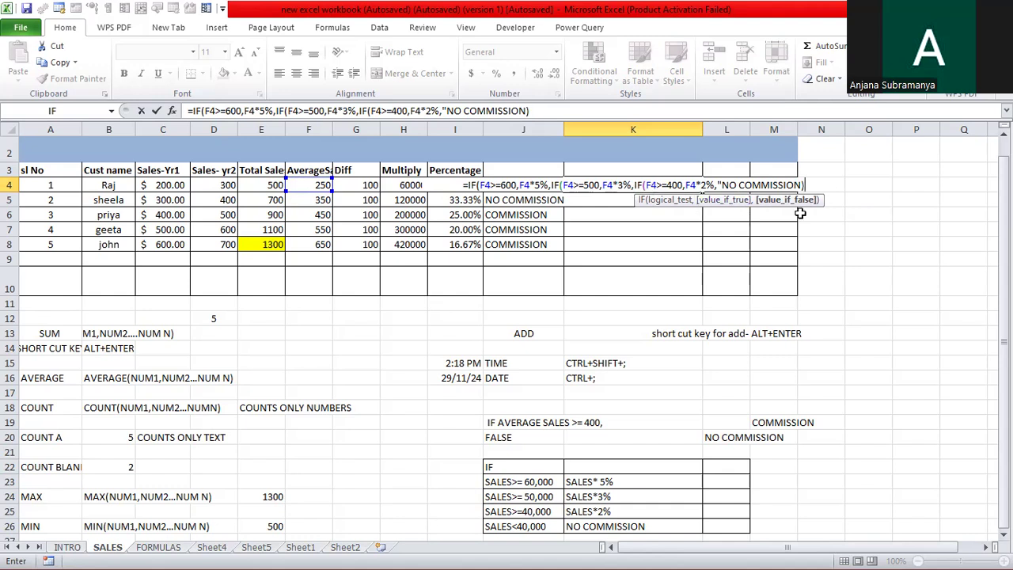
type("))")
key("Return")
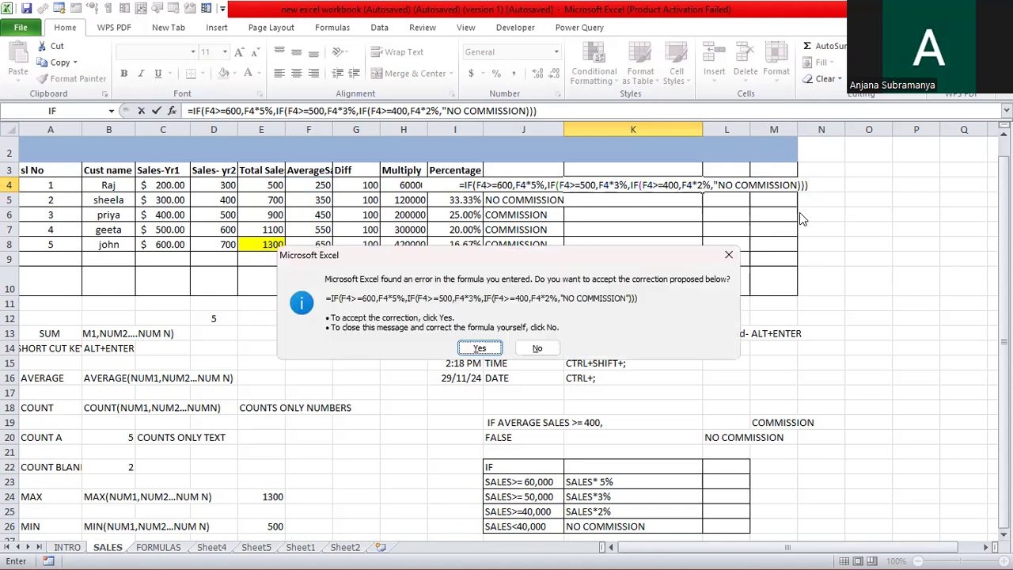
left_click(480, 348)
Fill the nested IF formula from K4 down through K8 and check it against the average sales column
left_click(667, 182)
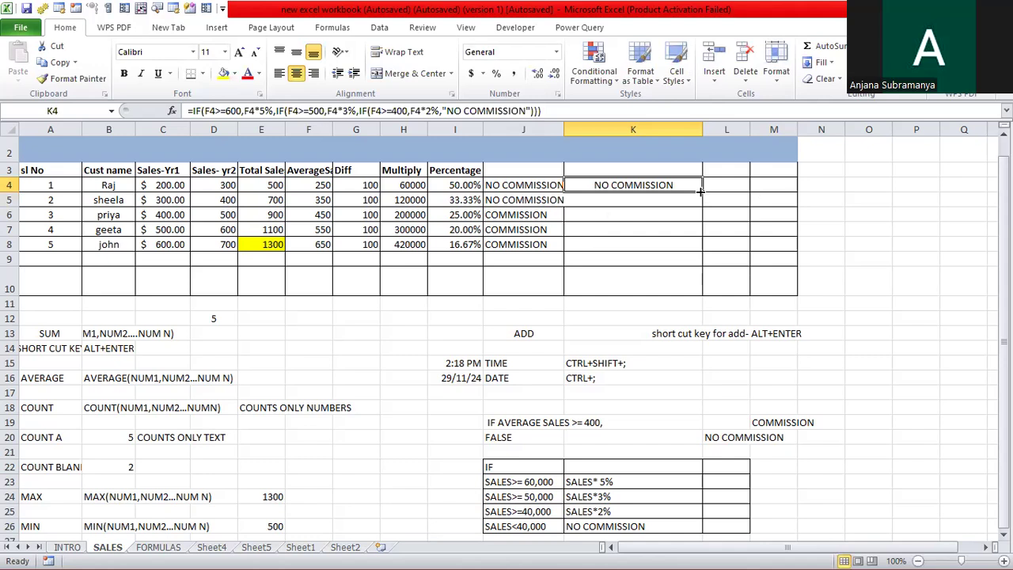
left_click_drag(700, 190, 689, 253)
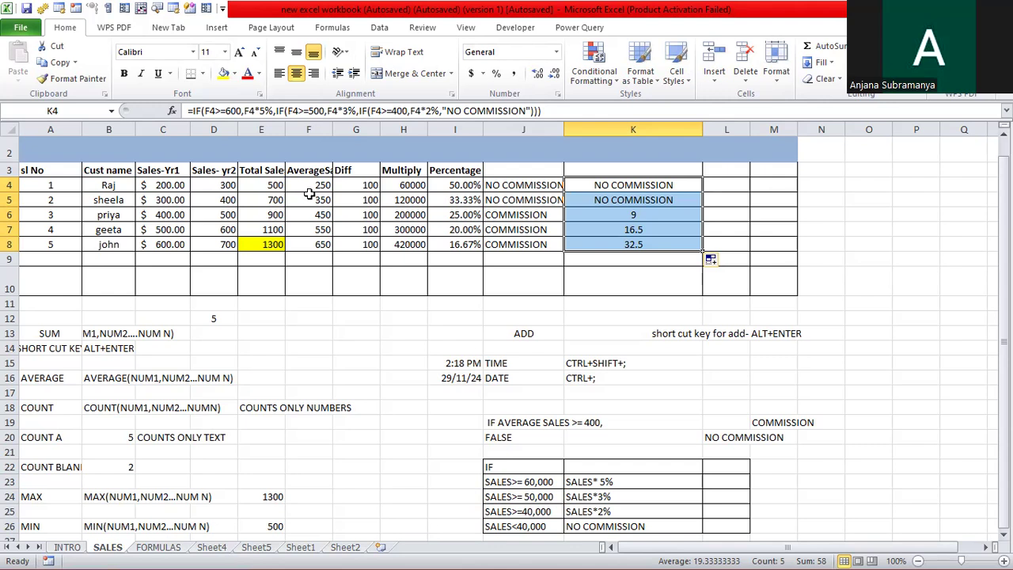
left_click(309, 130)
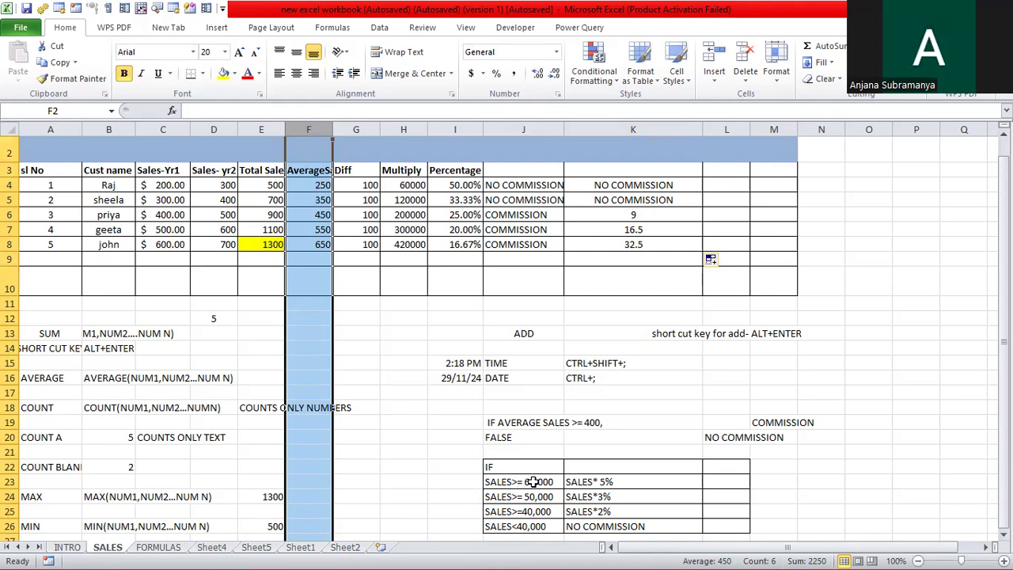
left_click(651, 183)
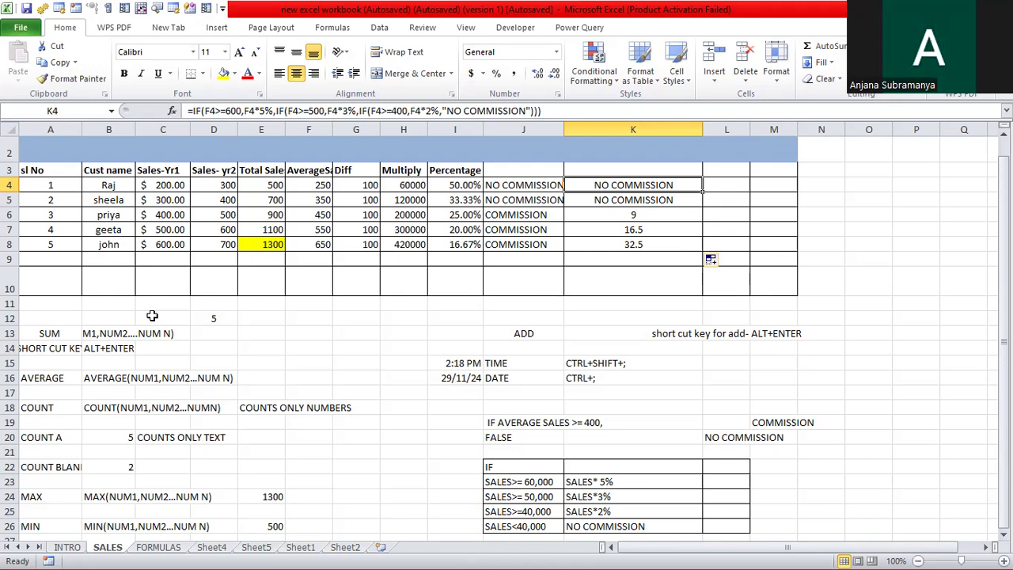
Enter the column headings IF in J3 and NESTED IF in K3
left_click(608, 168)
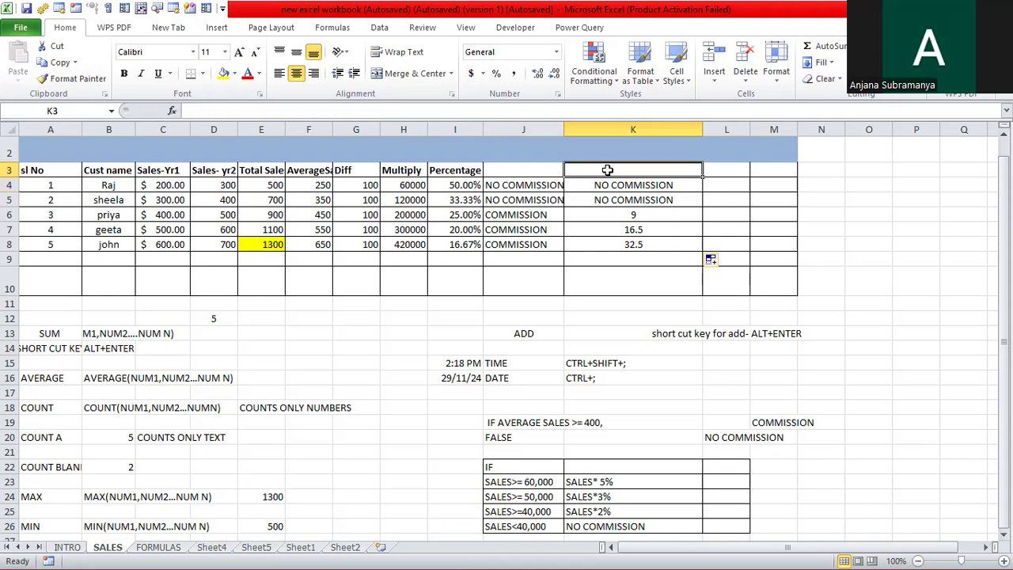
left_click(516, 167)
type("IF")
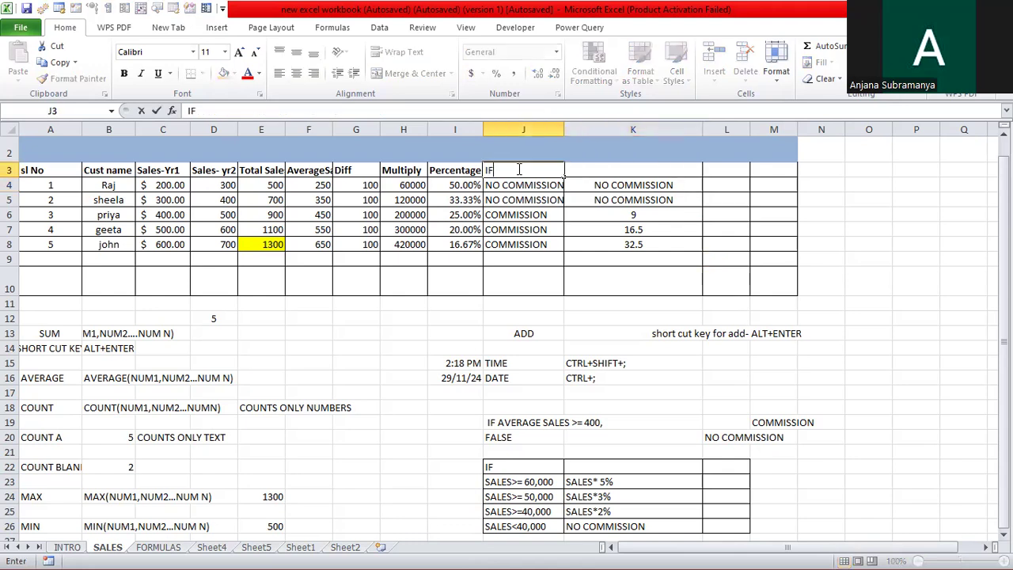
left_click(609, 166)
type("N")
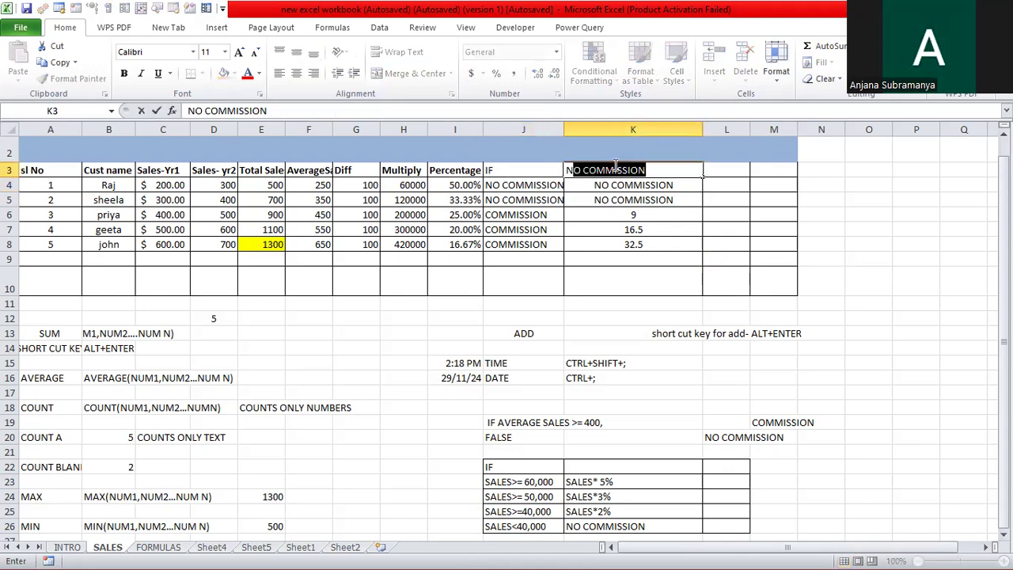
type("ESTED IF")
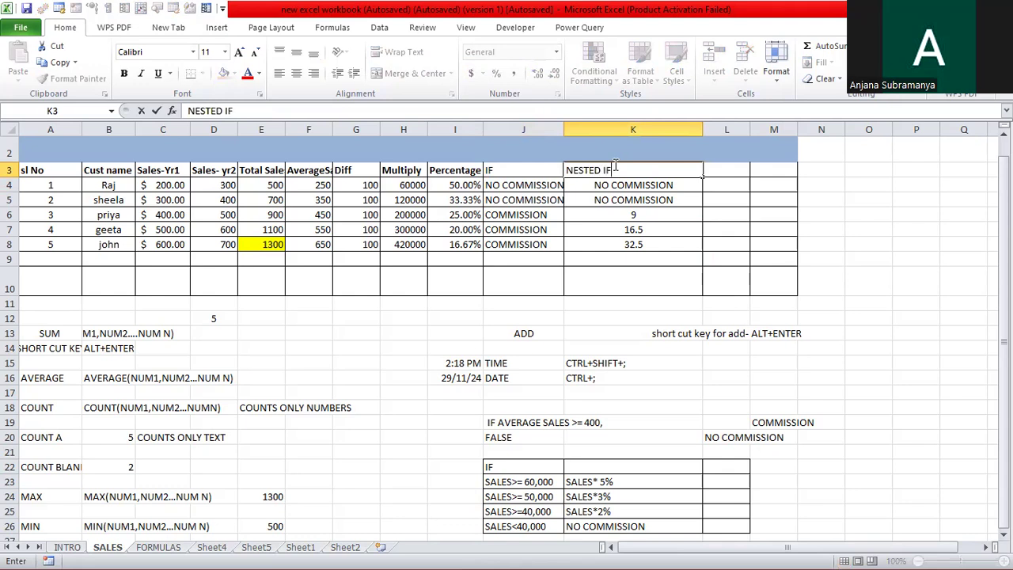
left_click(825, 337)
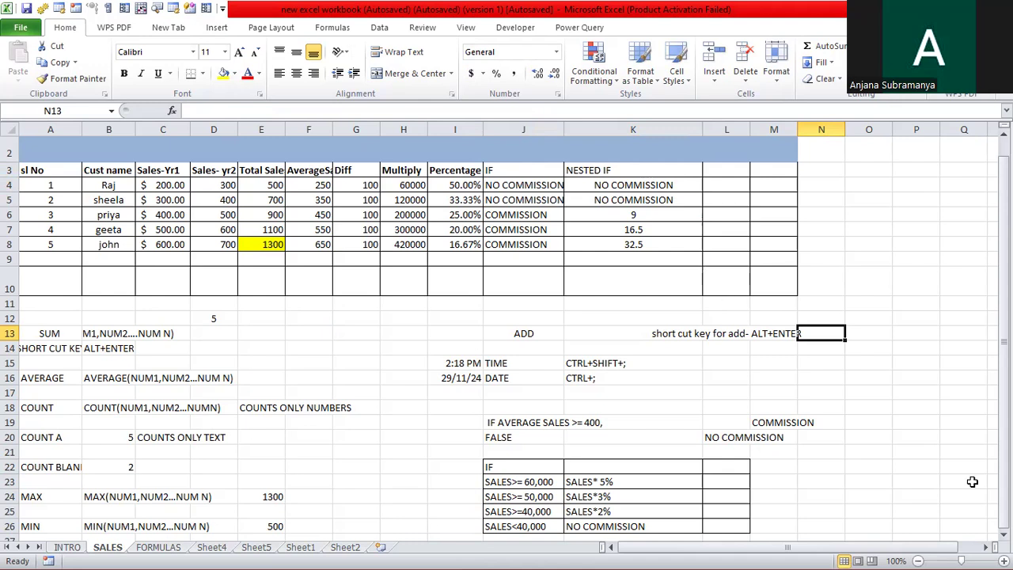
Go through the FORMULAS sheet and Sheet4 to the Arrange the Data table on Sheet5
scroll(459, 502, "down", 1)
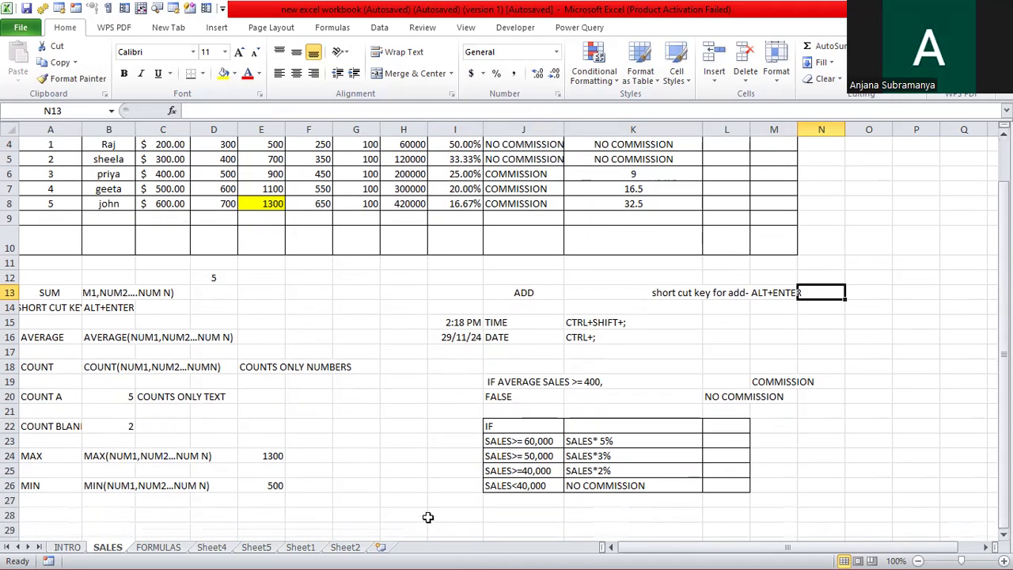
left_click(171, 548)
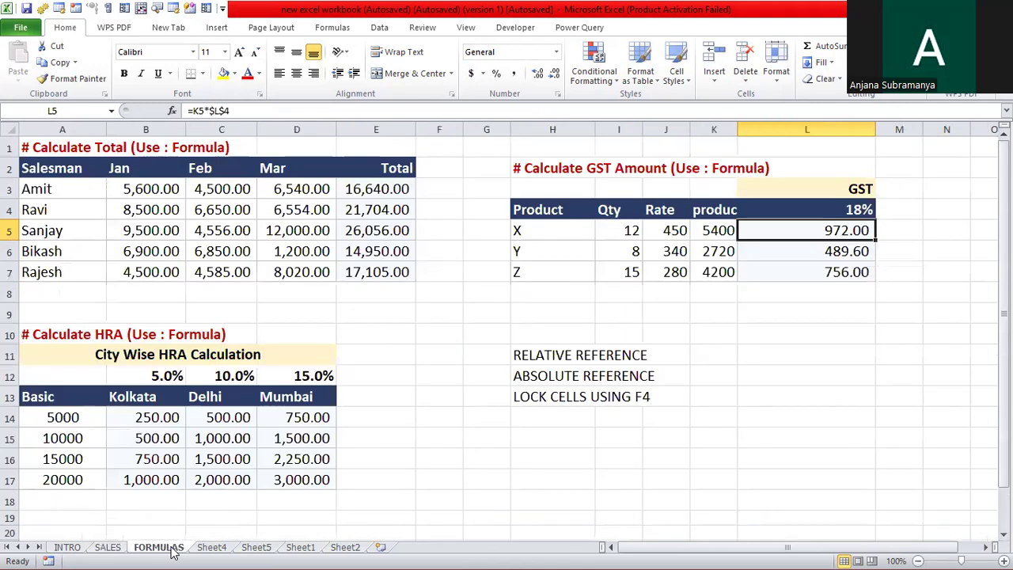
left_click(212, 547)
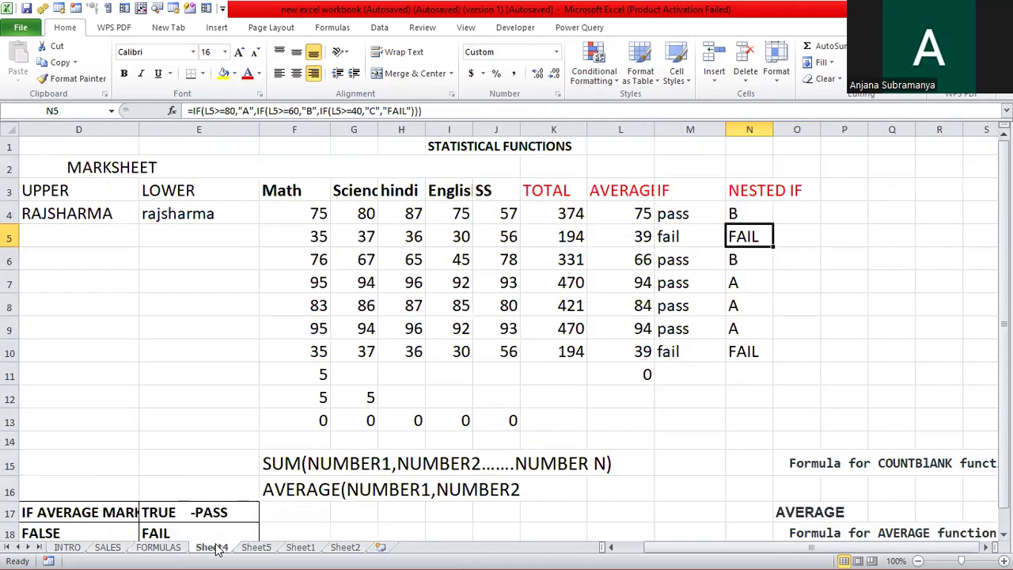
left_click(261, 549)
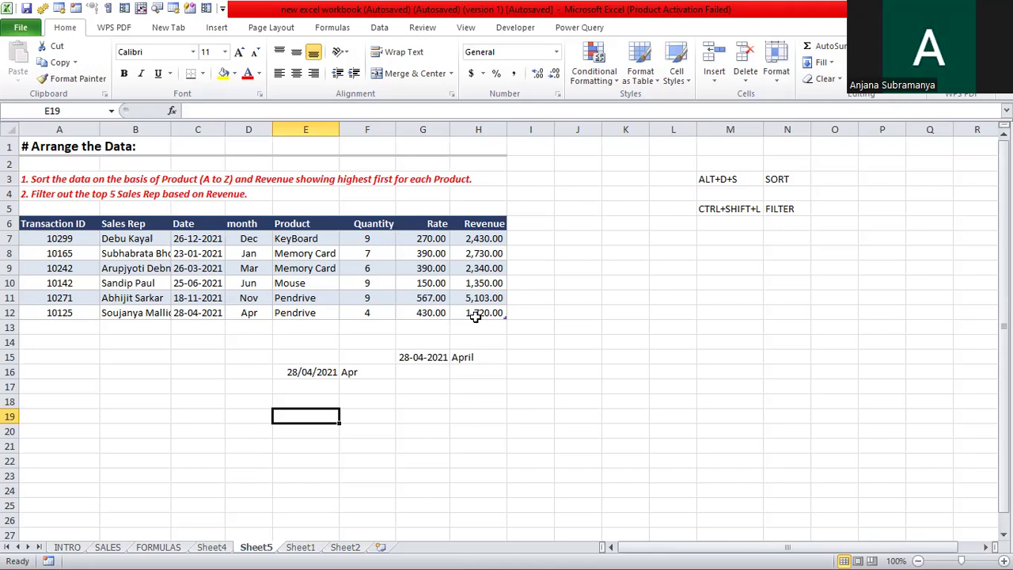
left_click_drag(412, 322, 522, 272)
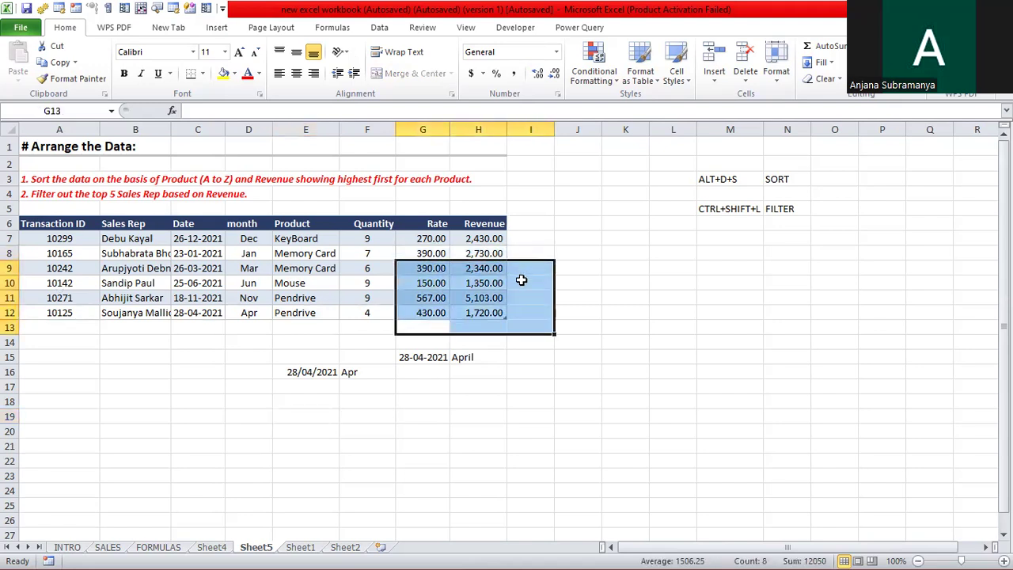
left_click(522, 283)
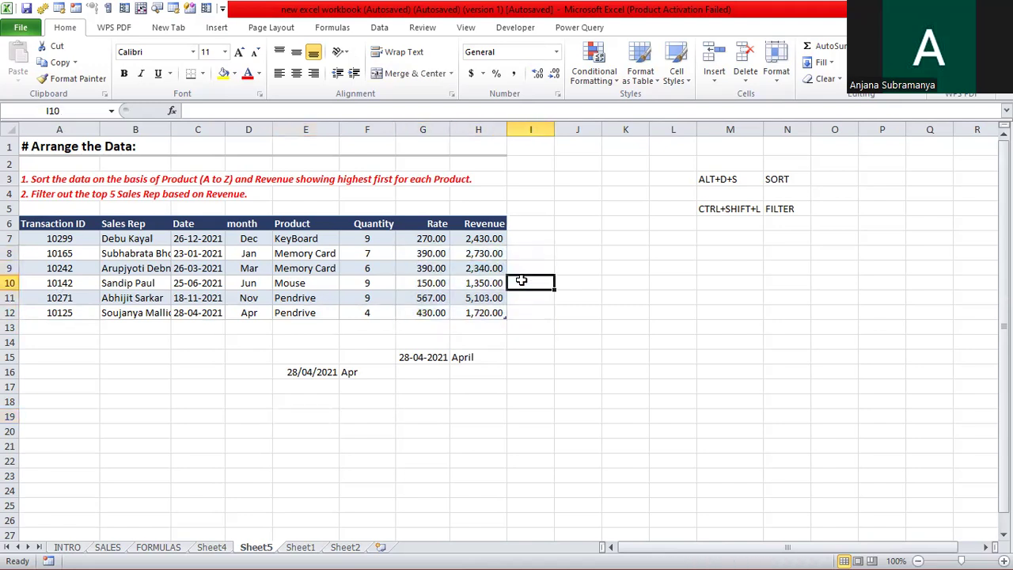
Build the first transaction's date in F14 with the formula =DATE(2021,12,26)
left_click(200, 239)
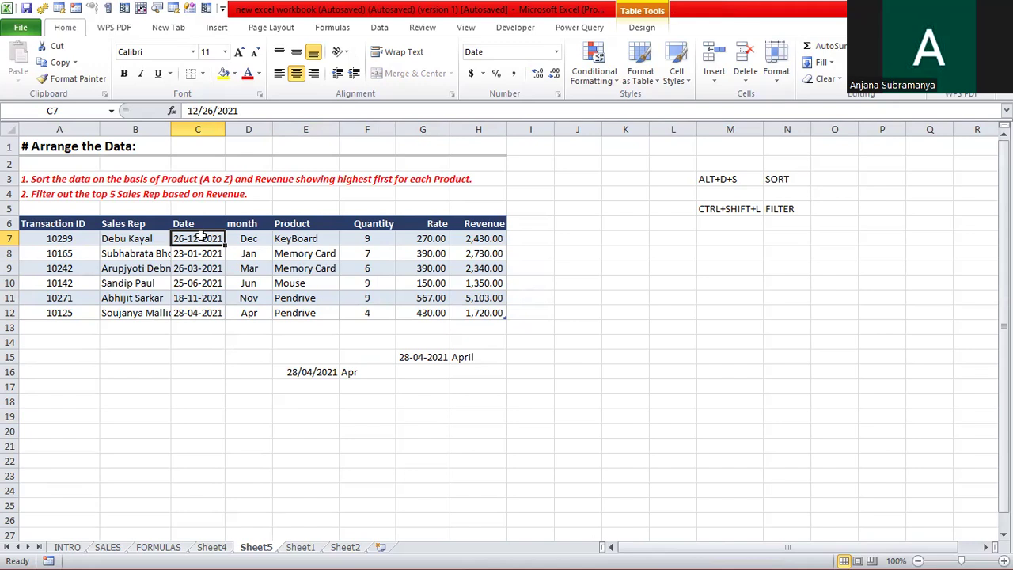
left_click(359, 341)
type("=")
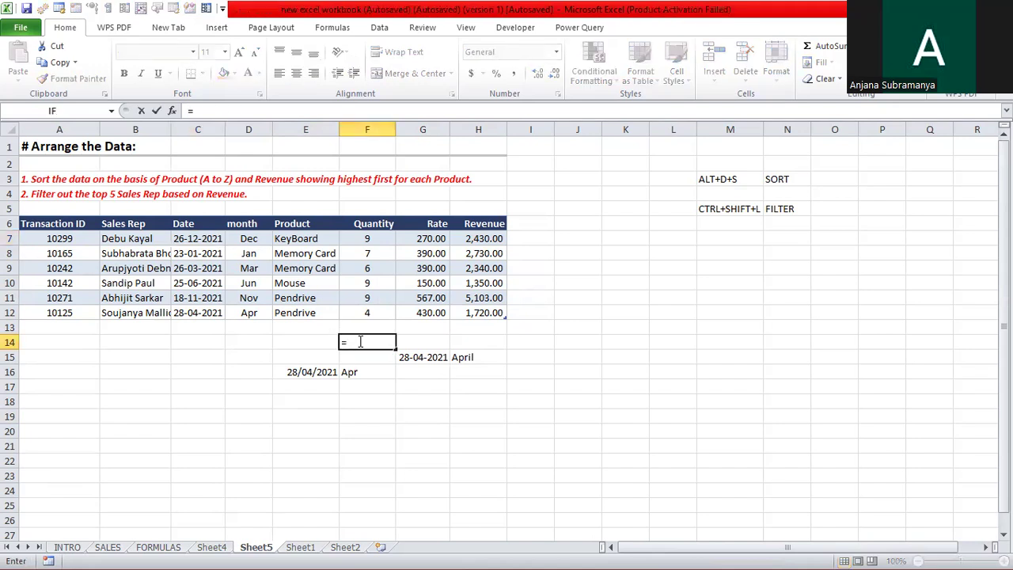
type("DATE")
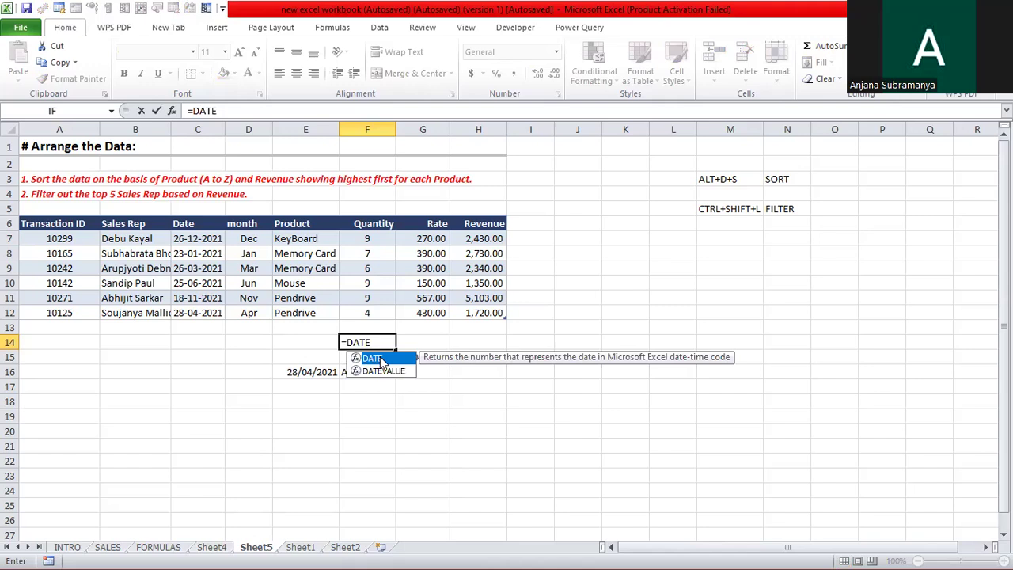
double_click(383, 361)
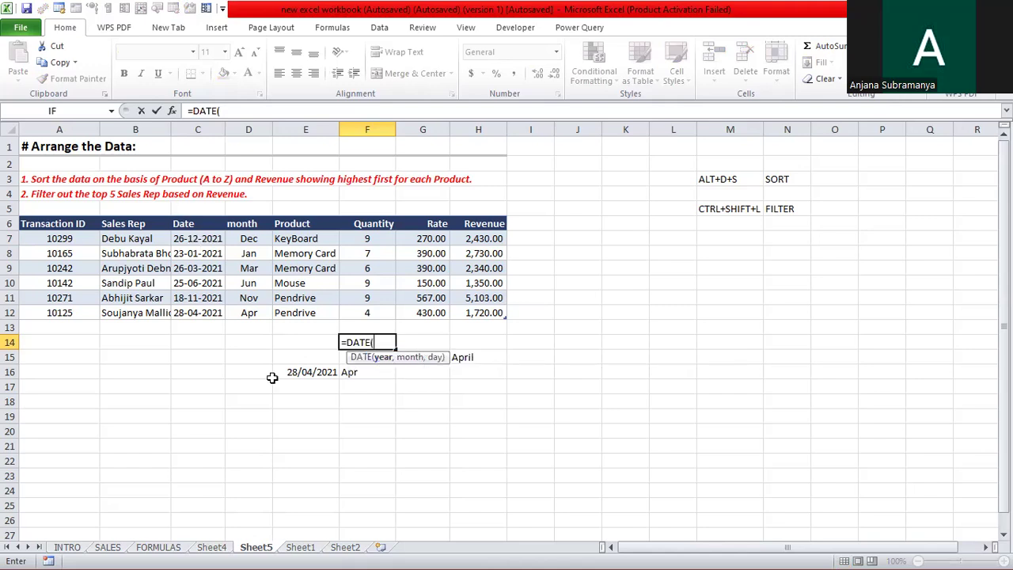
type("2021,")
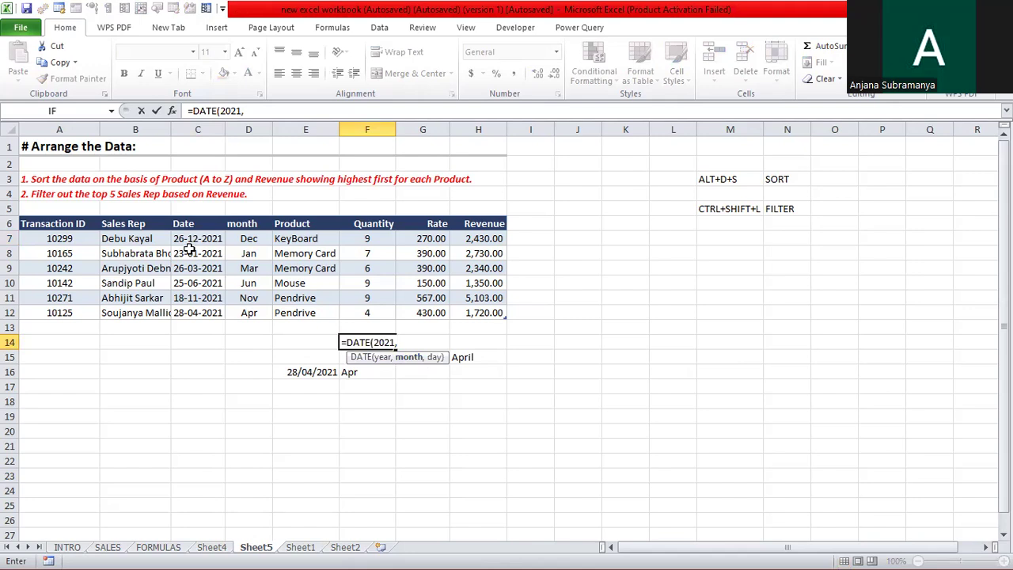
type("12,")
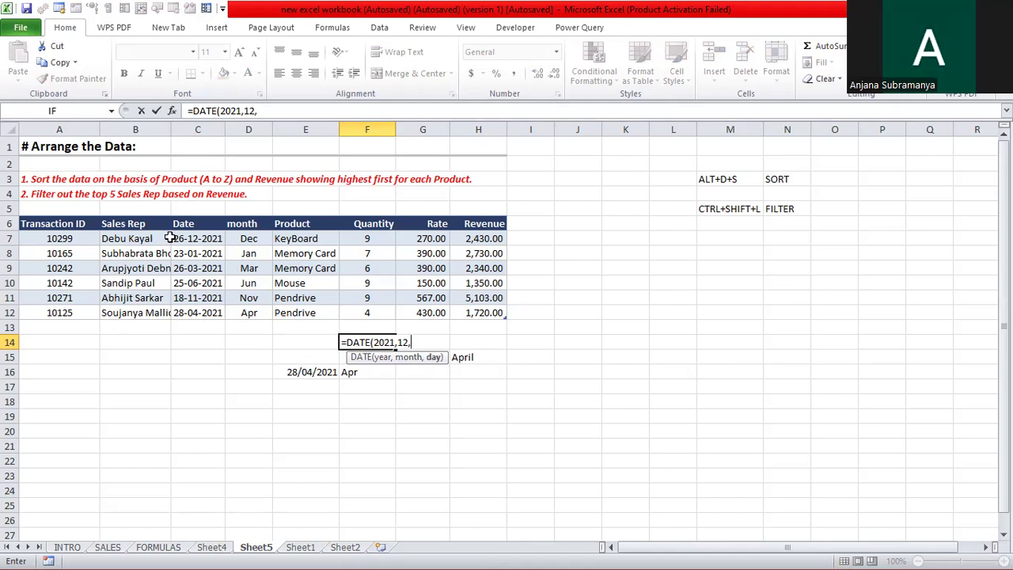
type("26")
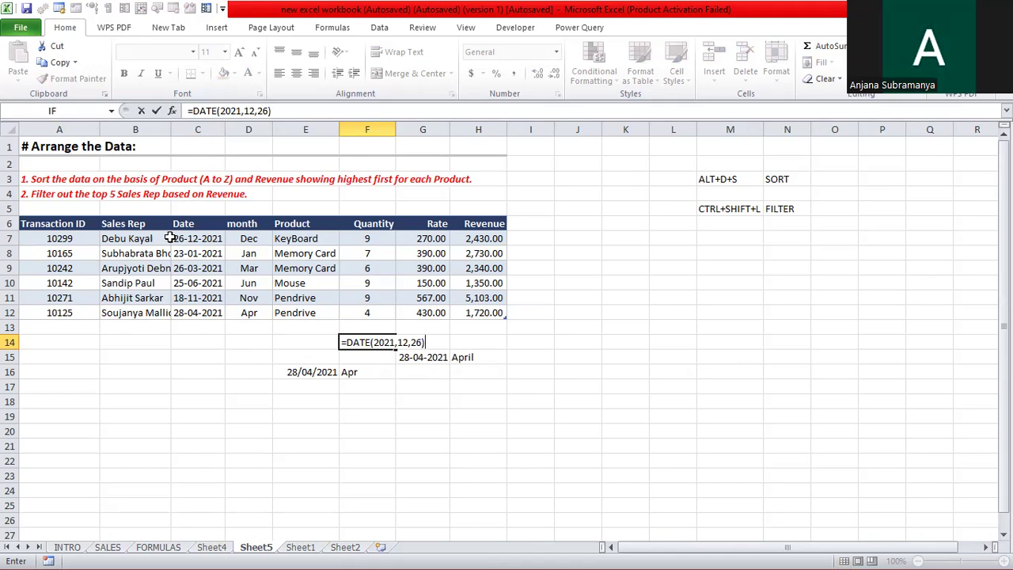
key("Return")
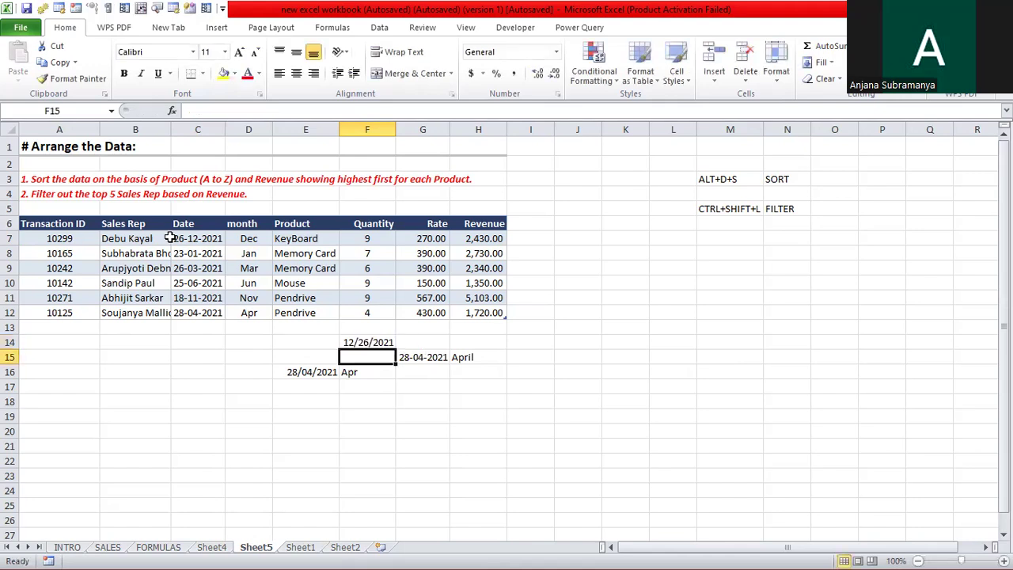
Format the date in F14 with the English (India) locale and the 14-03-2001 date type
left_click(368, 342)
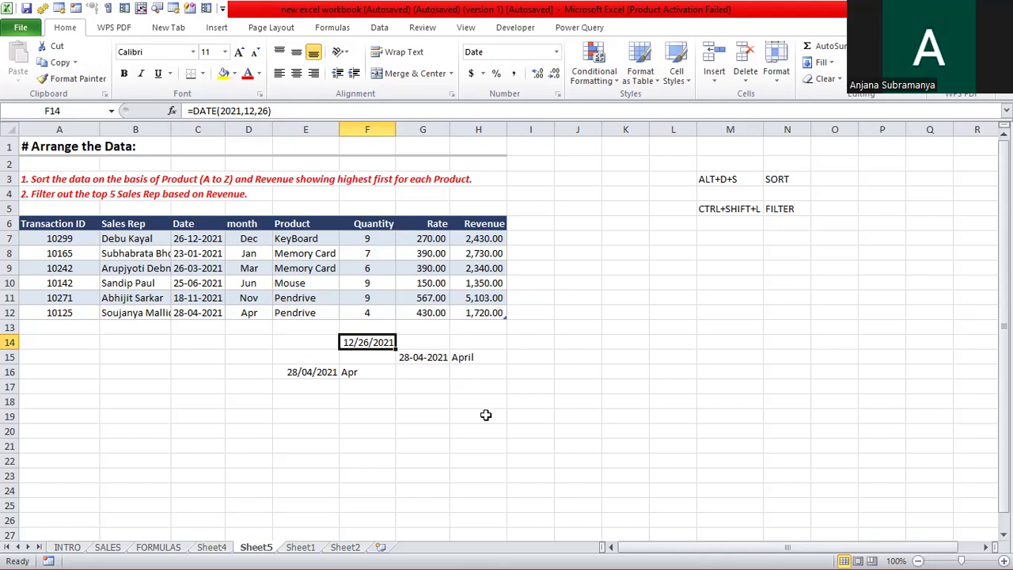
key("ctrl+1")
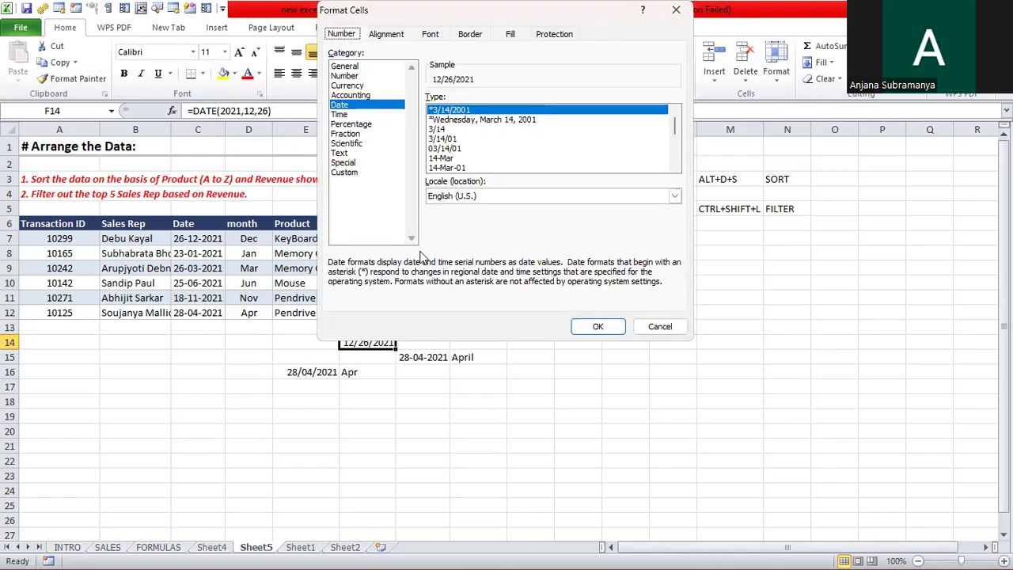
left_click(674, 198)
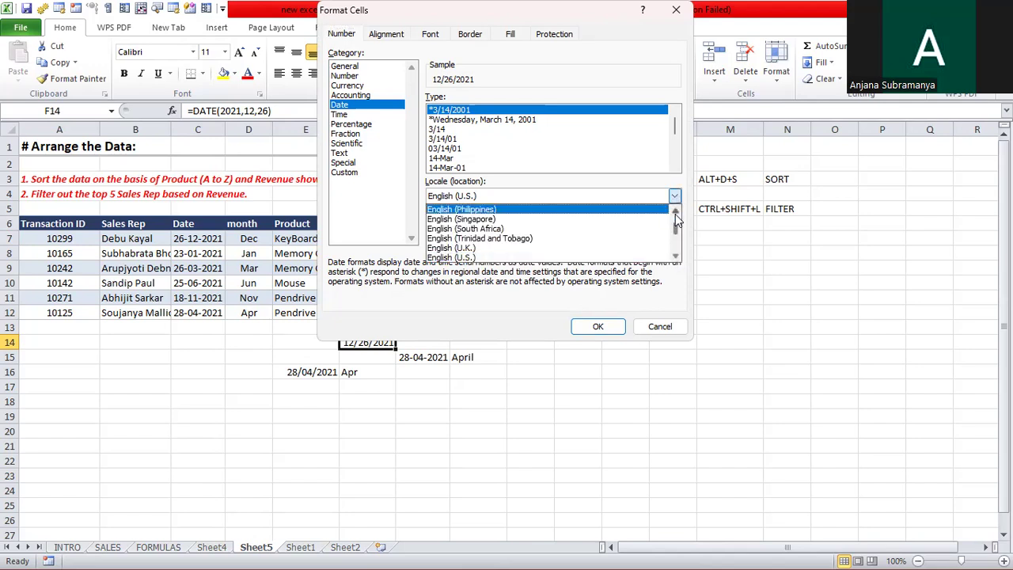
left_click(677, 212)
left_click(676, 212)
left_click(677, 213)
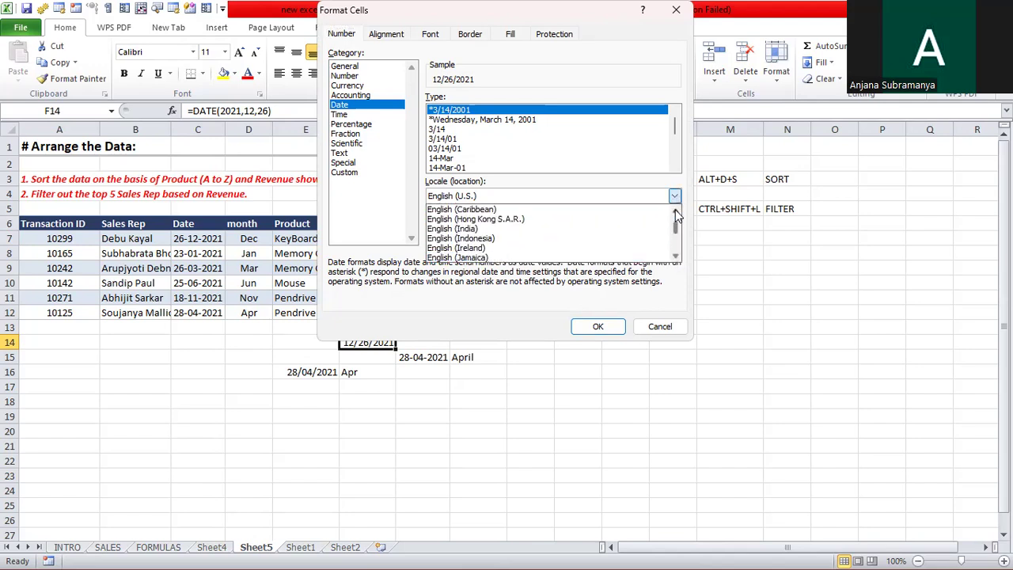
left_click(515, 230)
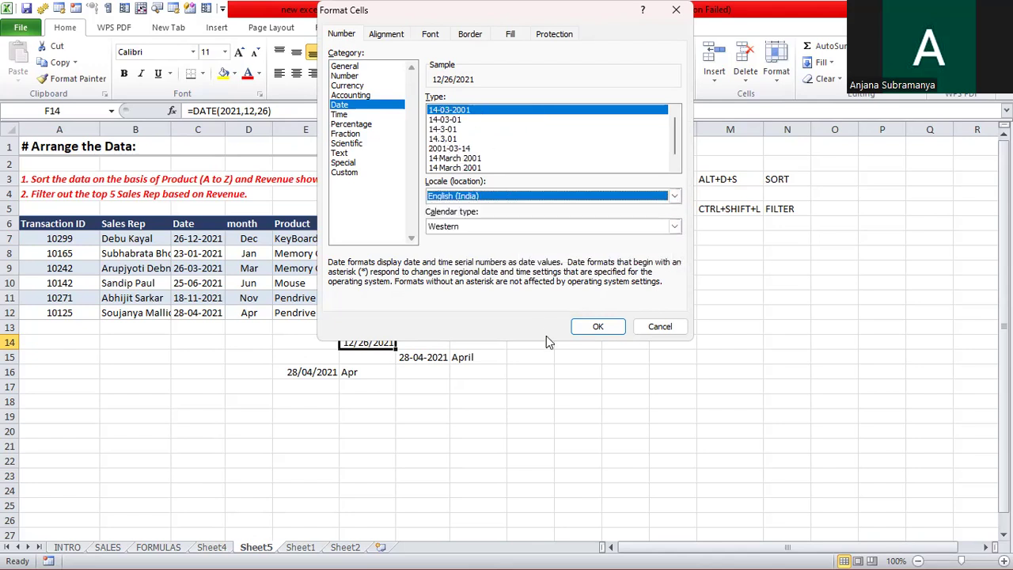
left_click(609, 328)
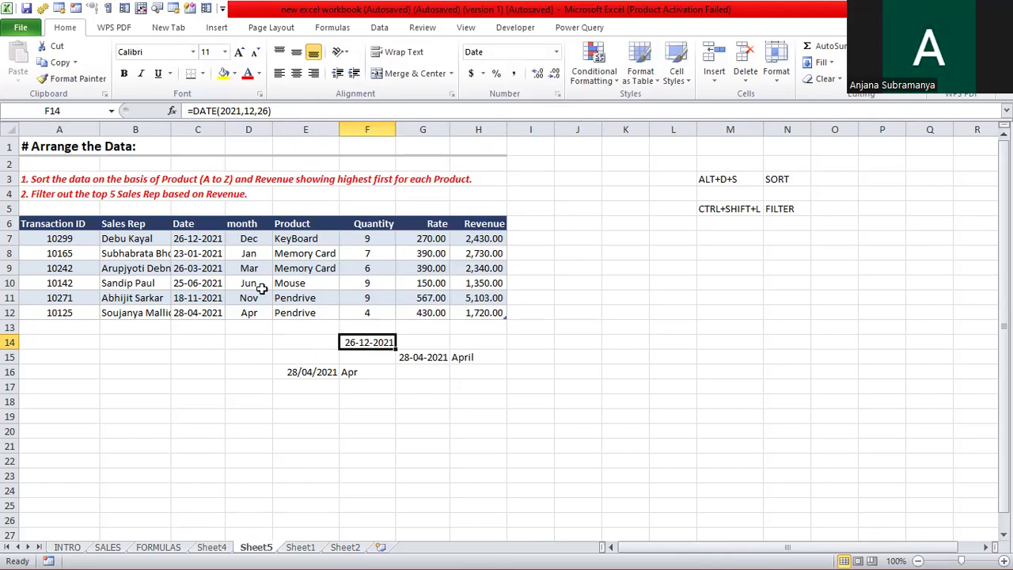
Extract the abbreviated month name from the F14 date into G14 with =TEXT(F14,"MMM")
left_click(413, 342)
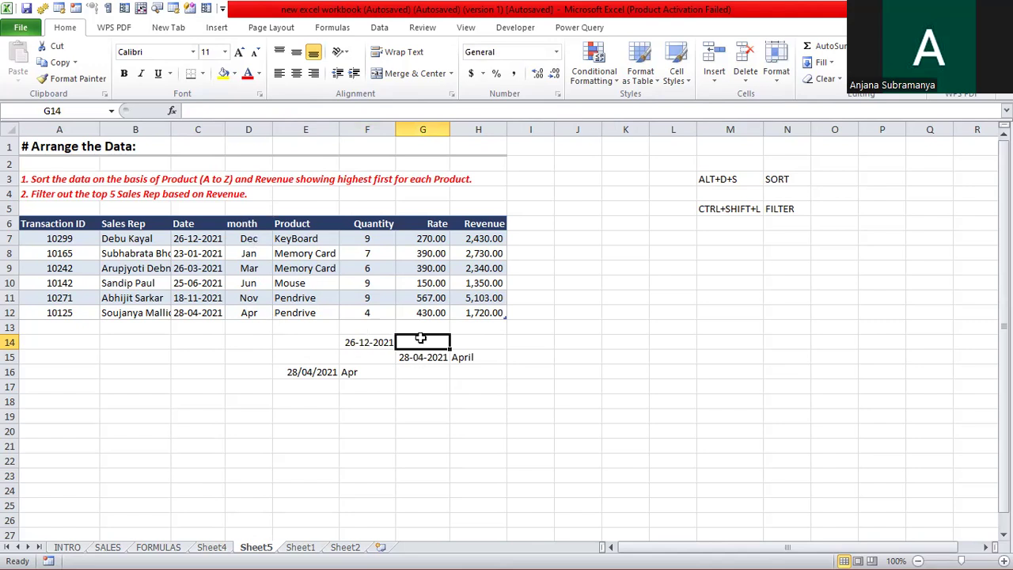
type("=")
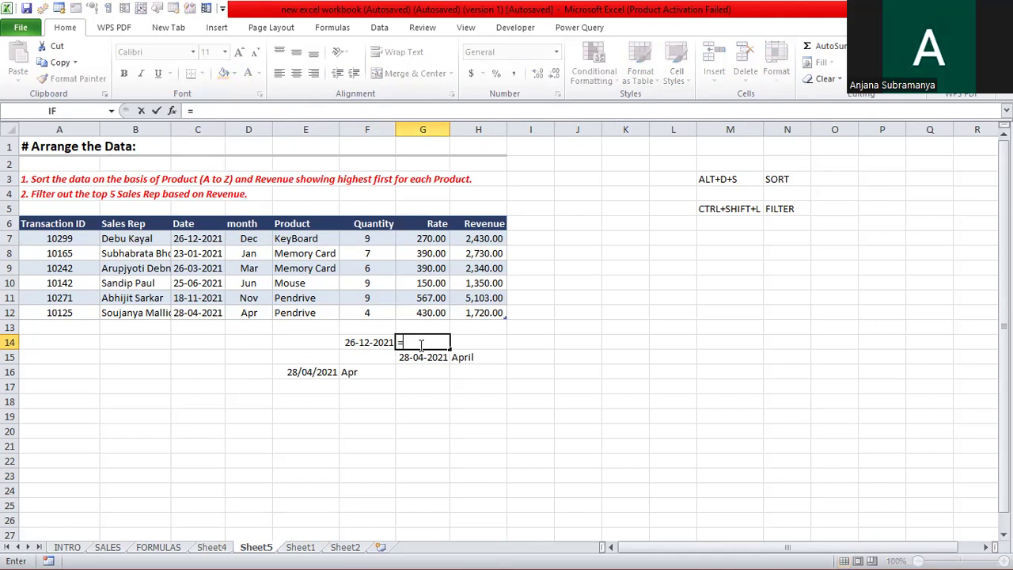
type("TEXT")
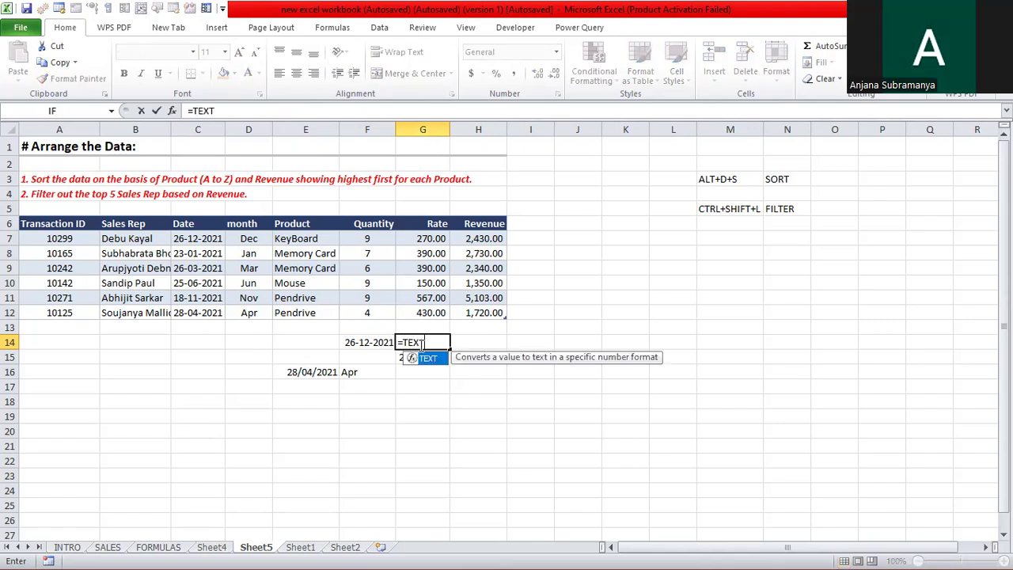
type("(")
left_click(369, 341)
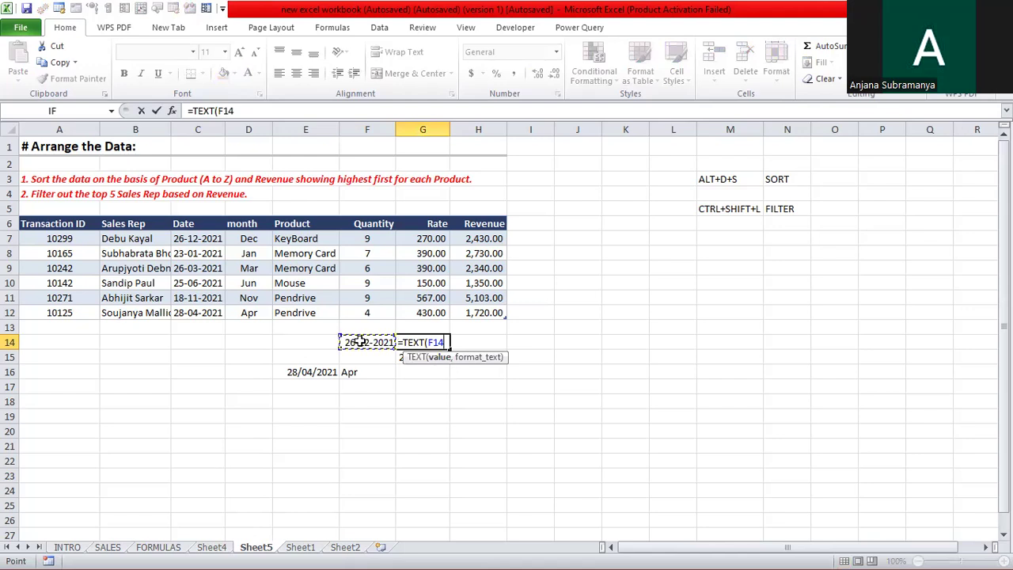
type(",\"")
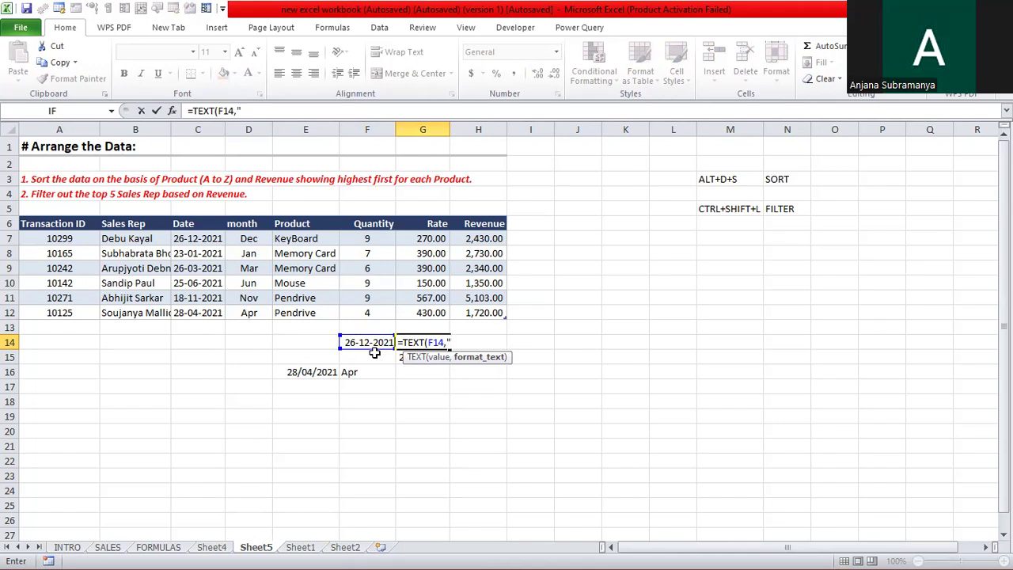
type("MMM\")")
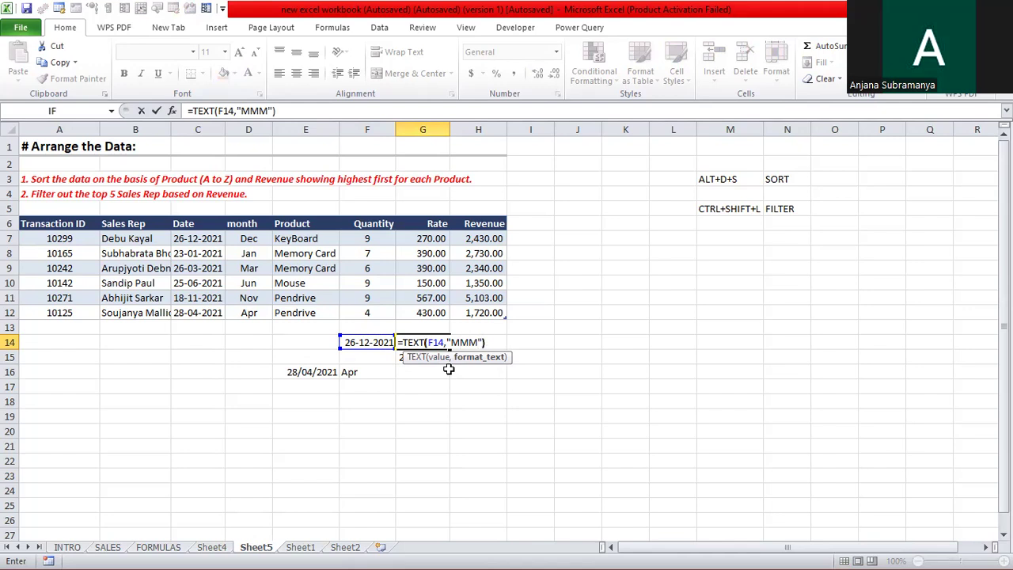
key("Return")
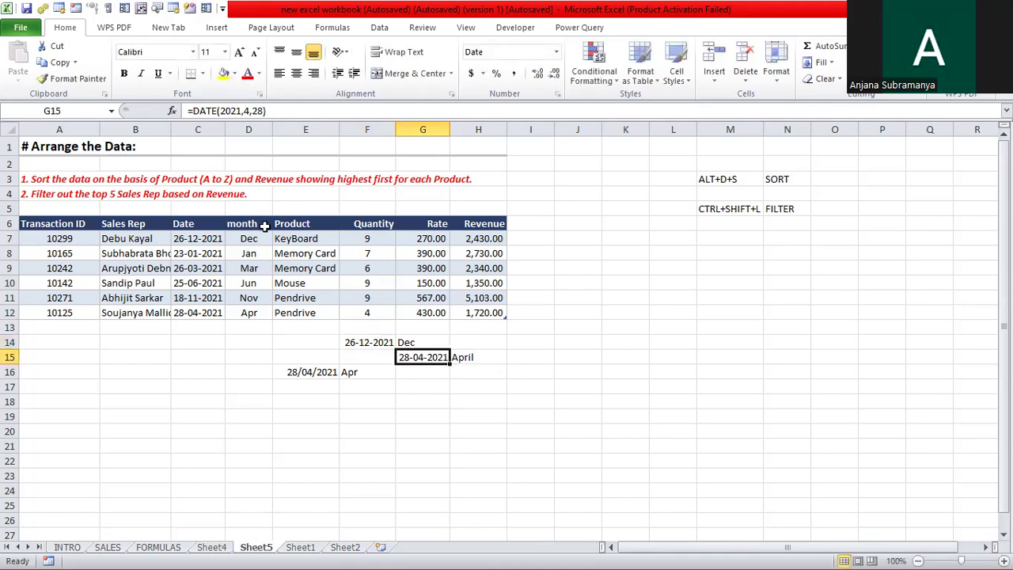
Change the format text of the G14 TEXT formula to "MMMM" for the full month name
left_click(414, 341)
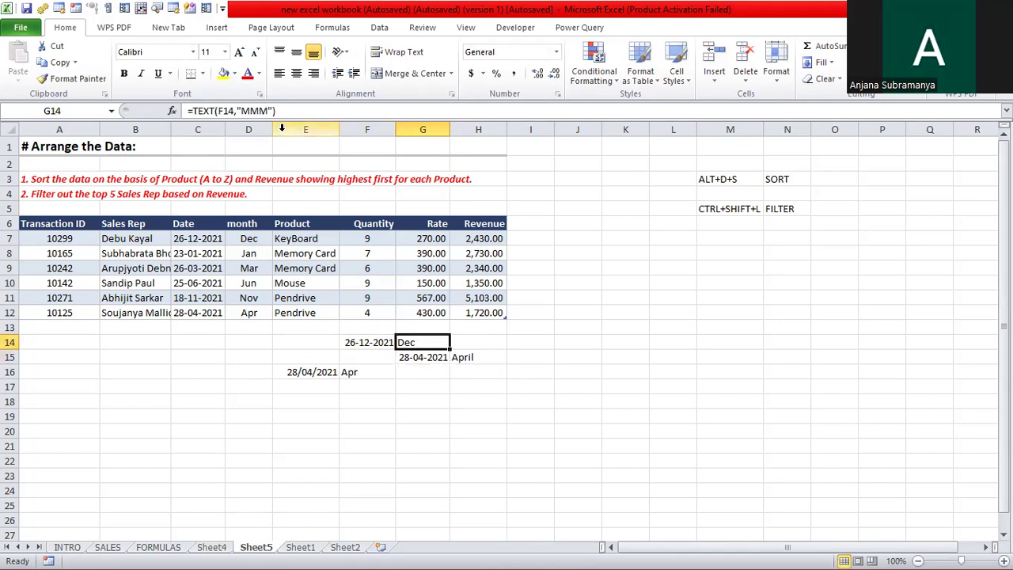
left_click(267, 111)
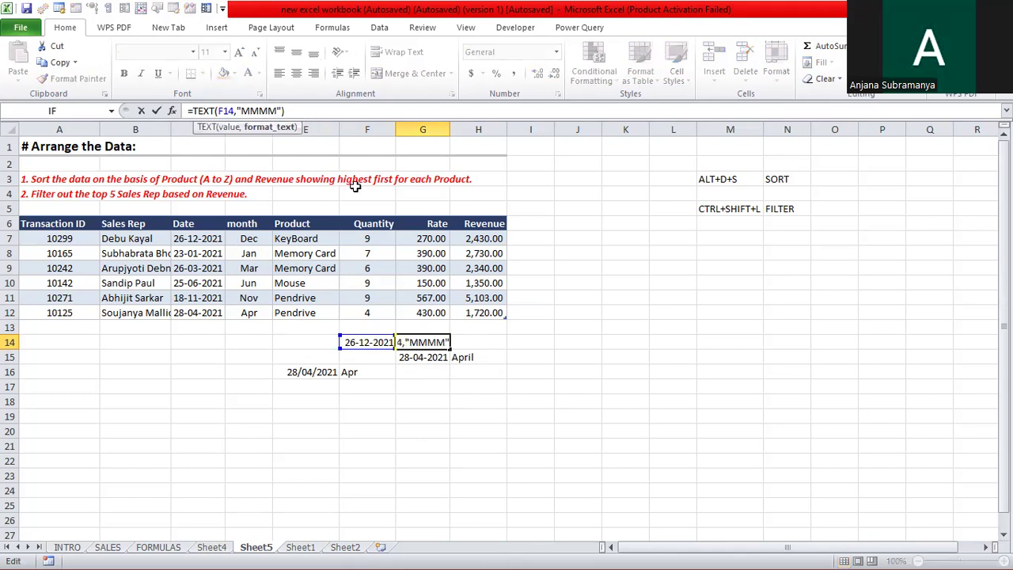
key("Return")
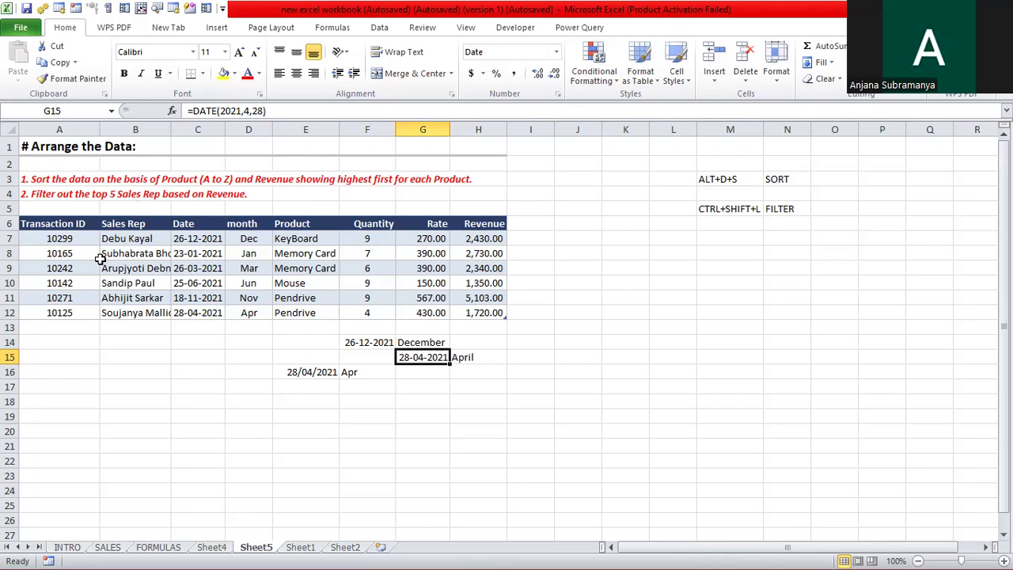
Select the whole transaction table and view its custom sort levels, closing the sort settings without applying them
left_click(54, 223)
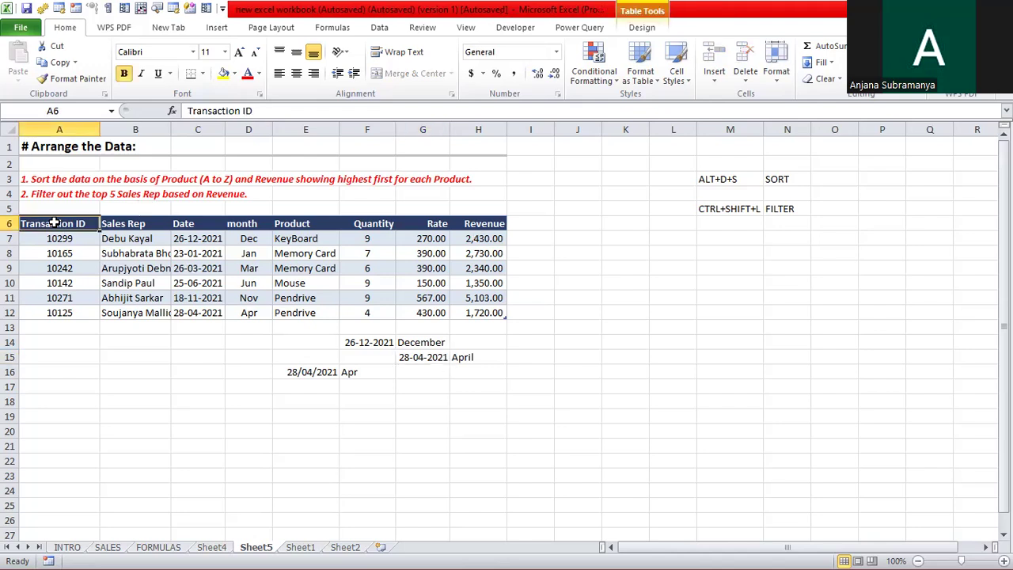
key("ctrl+a")
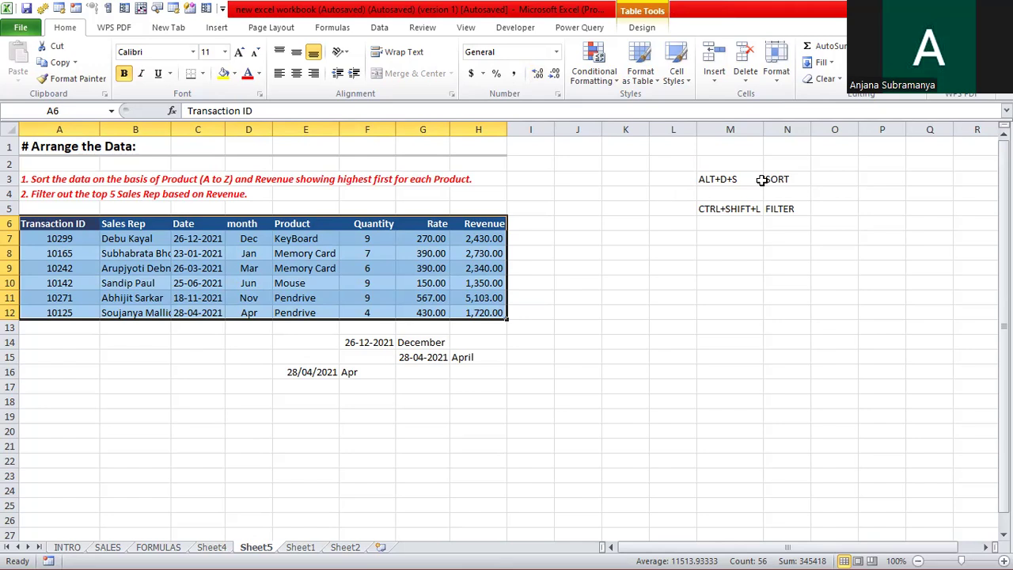
left_click(380, 28)
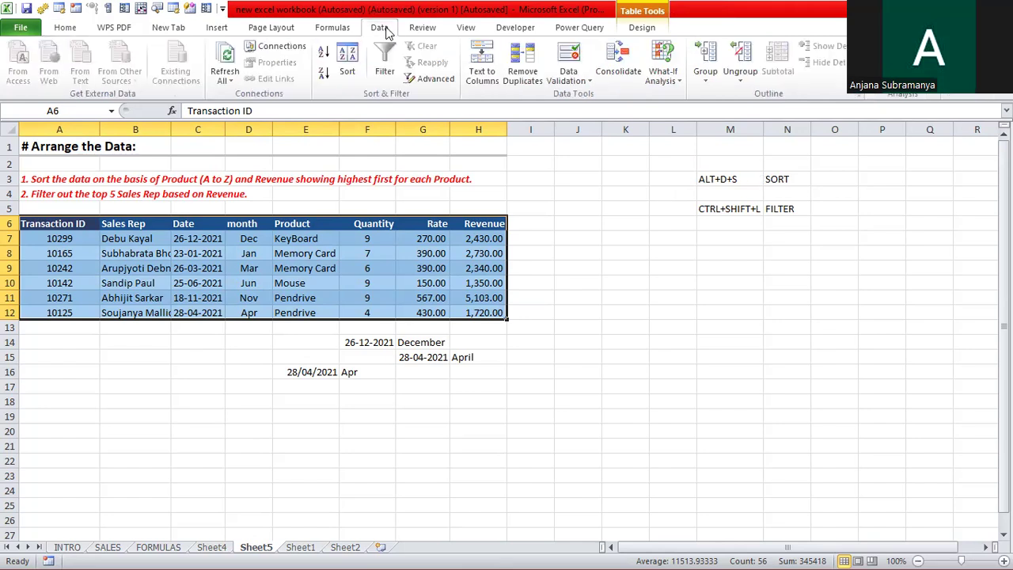
left_click(348, 63)
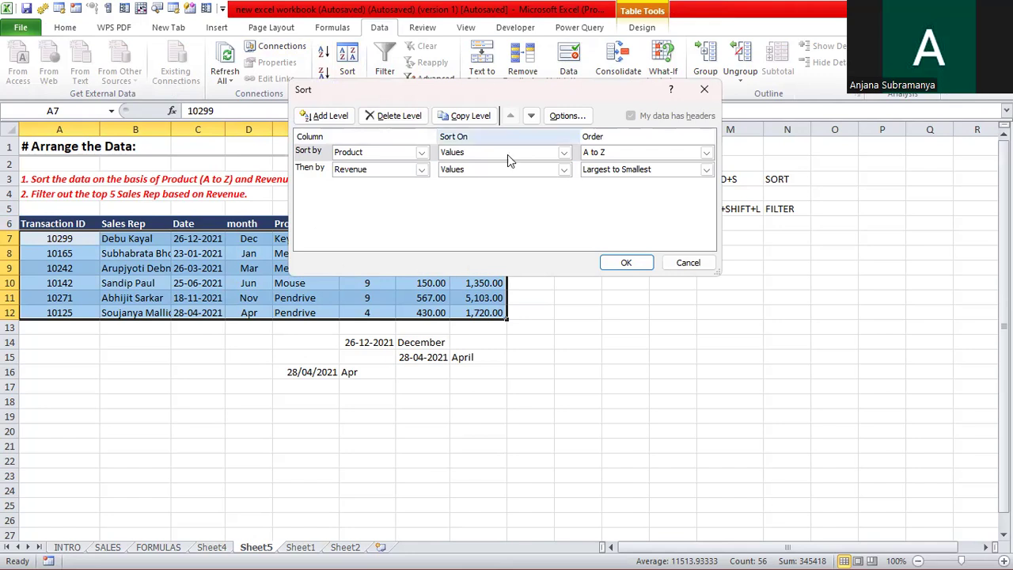
left_click(706, 91)
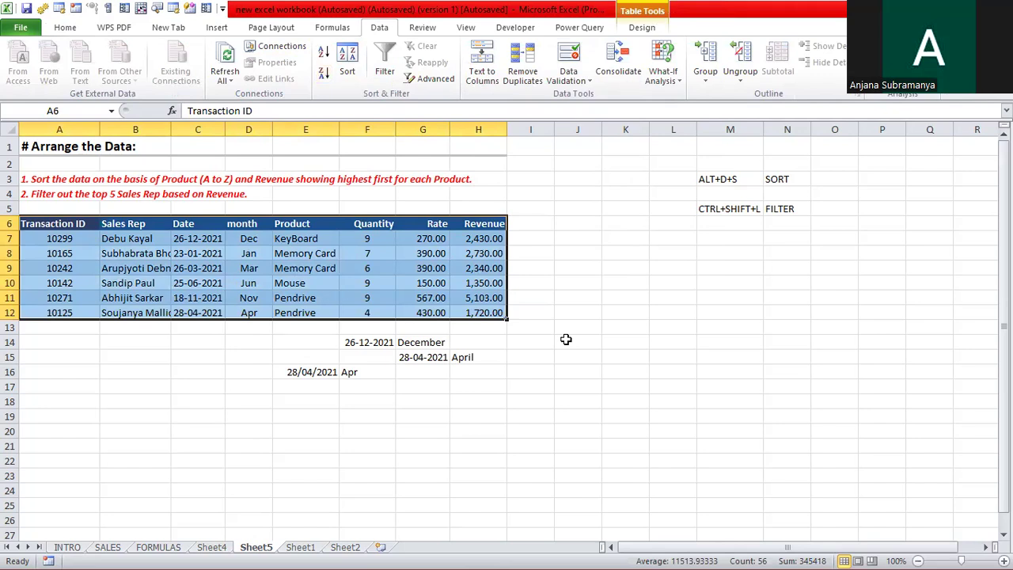
key("Return")
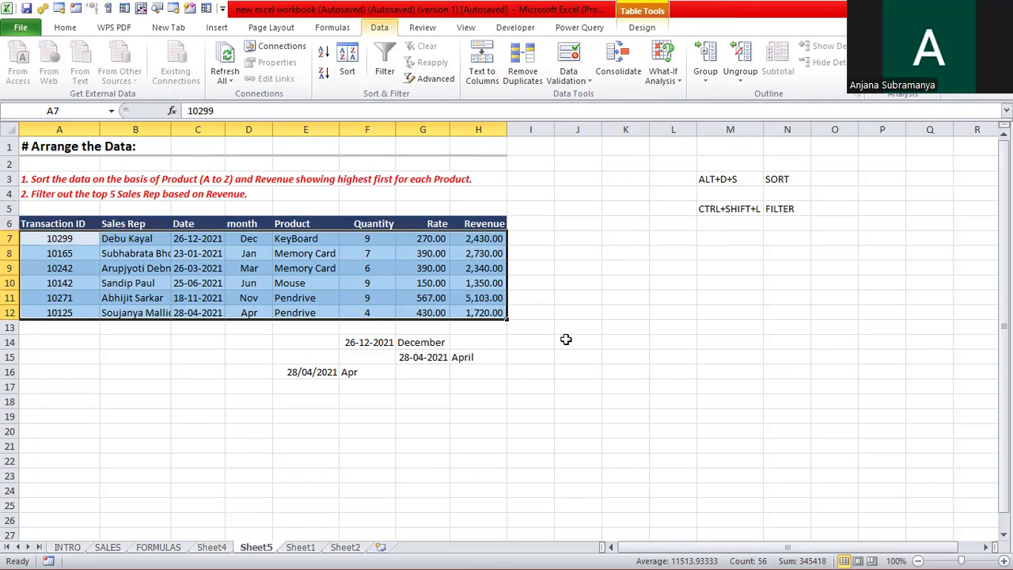
Remove the Product sort level and sort the transaction table by Revenue values from Smallest to Largest
key("alt+d+s")
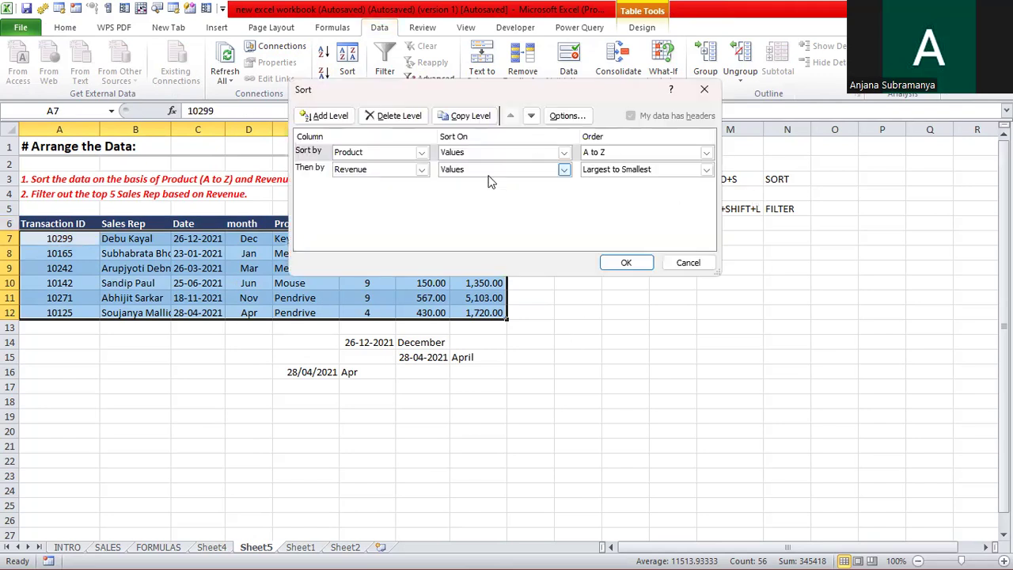
left_click(372, 116)
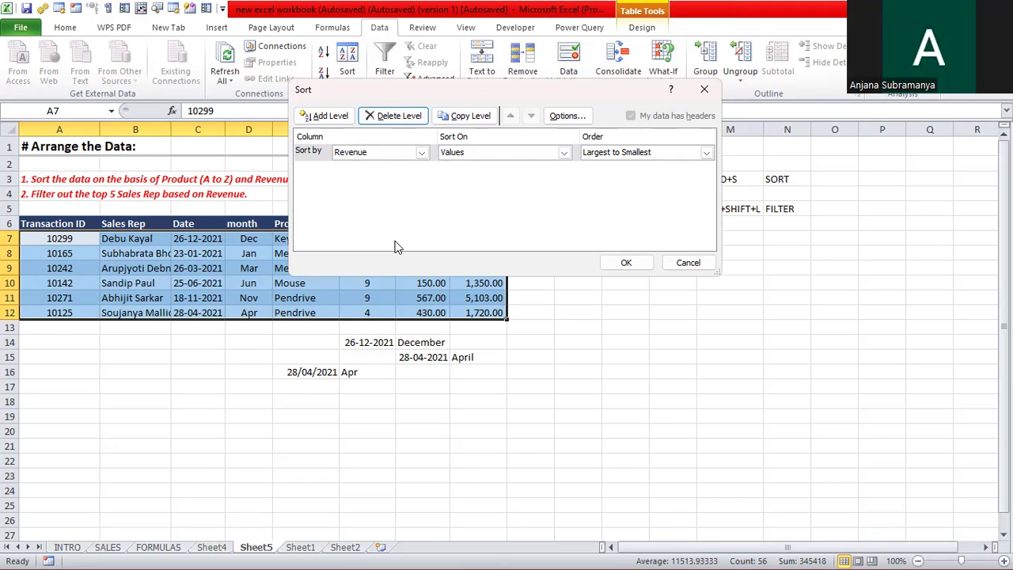
left_click(421, 152)
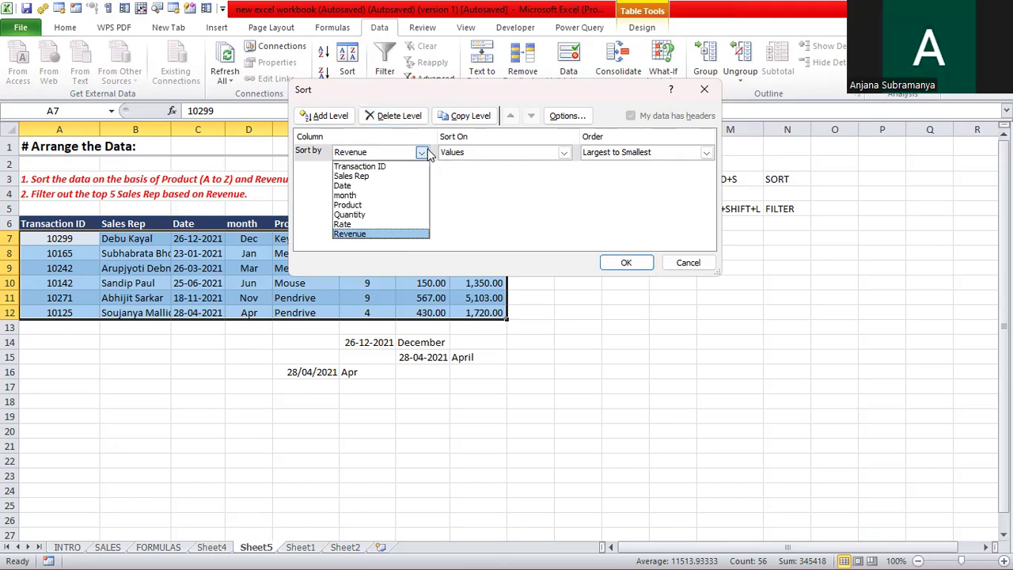
key("Escape")
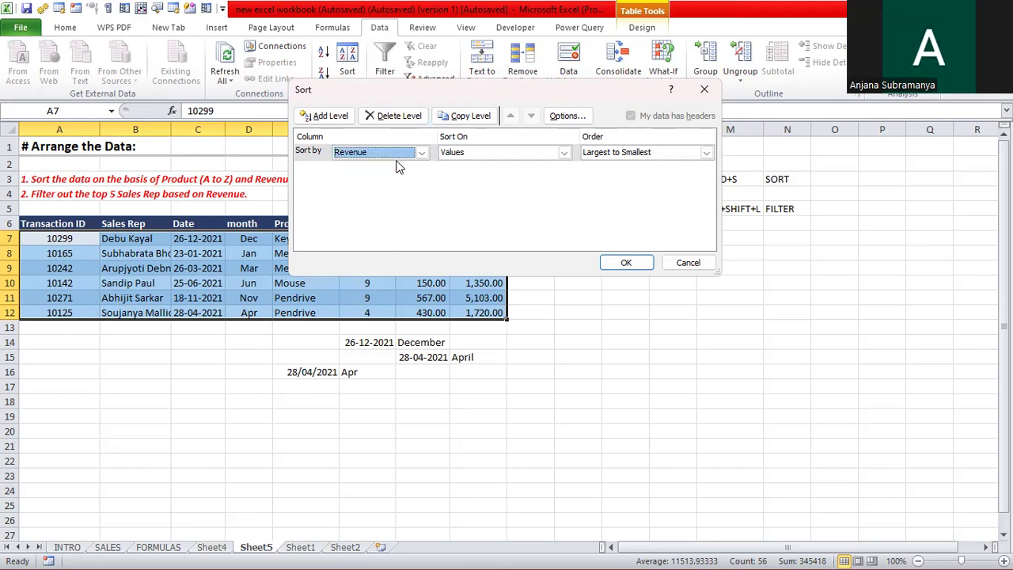
left_click(707, 153)
left_click(657, 166)
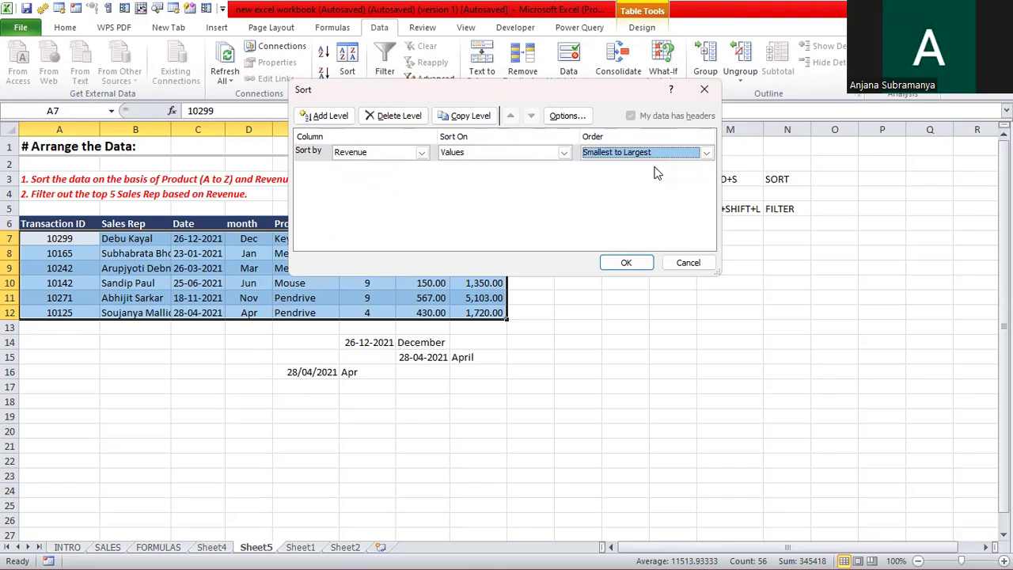
left_click(625, 263)
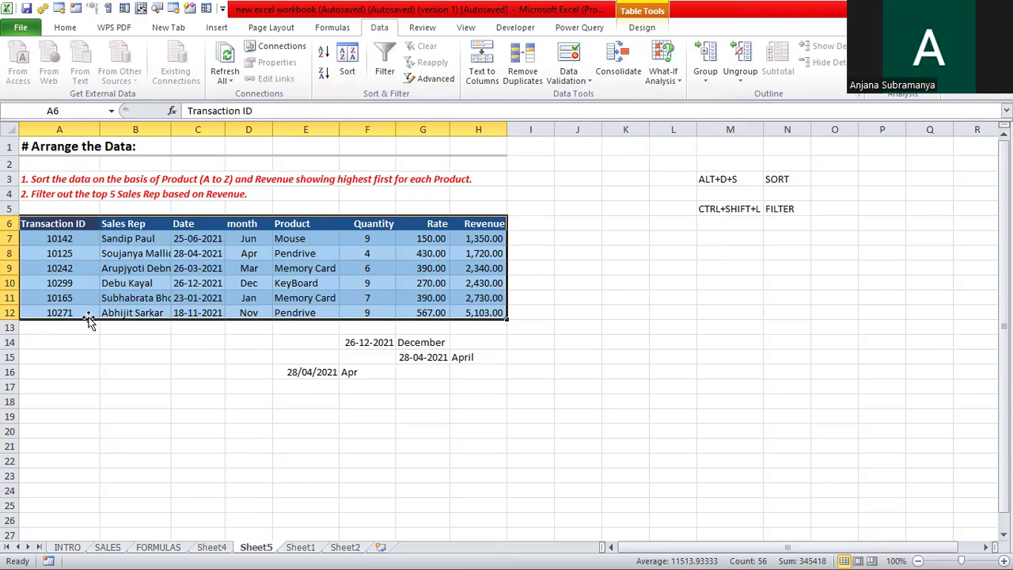
Select the whole transaction table and sort it by Transaction ID values from Smallest to Largest
left_click(79, 224)
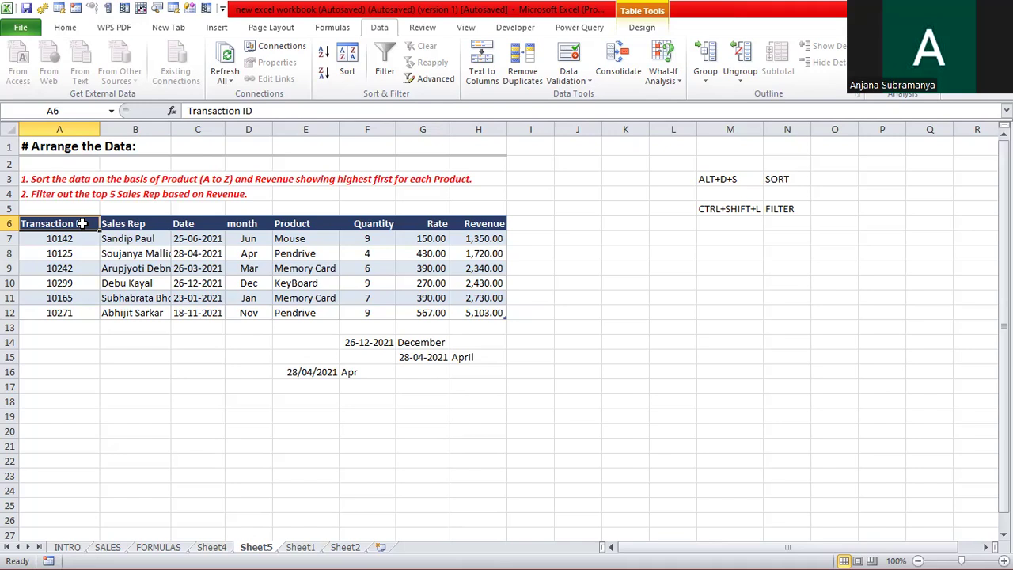
key("ctrl+a")
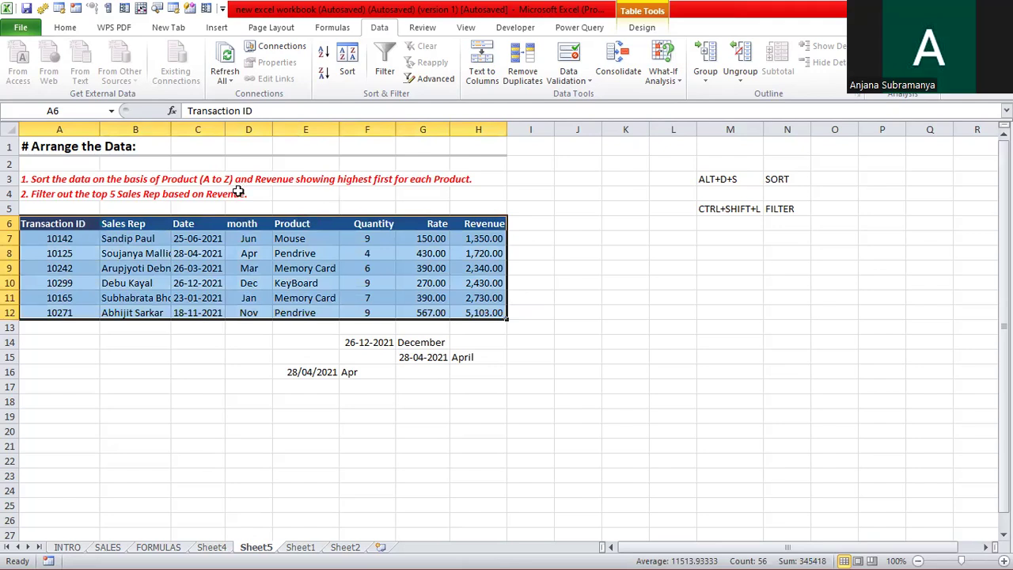
left_click(348, 68)
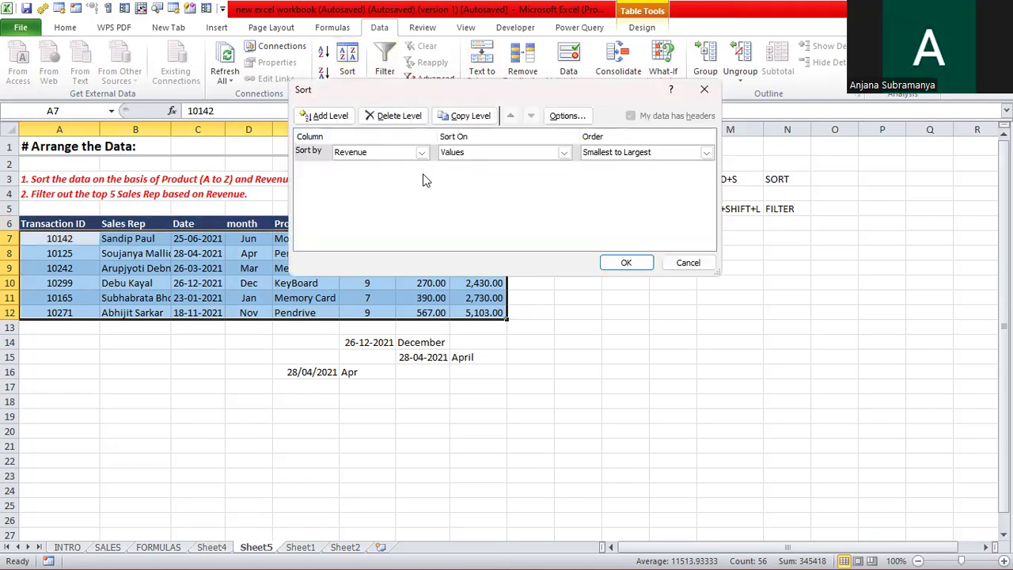
left_click(424, 153)
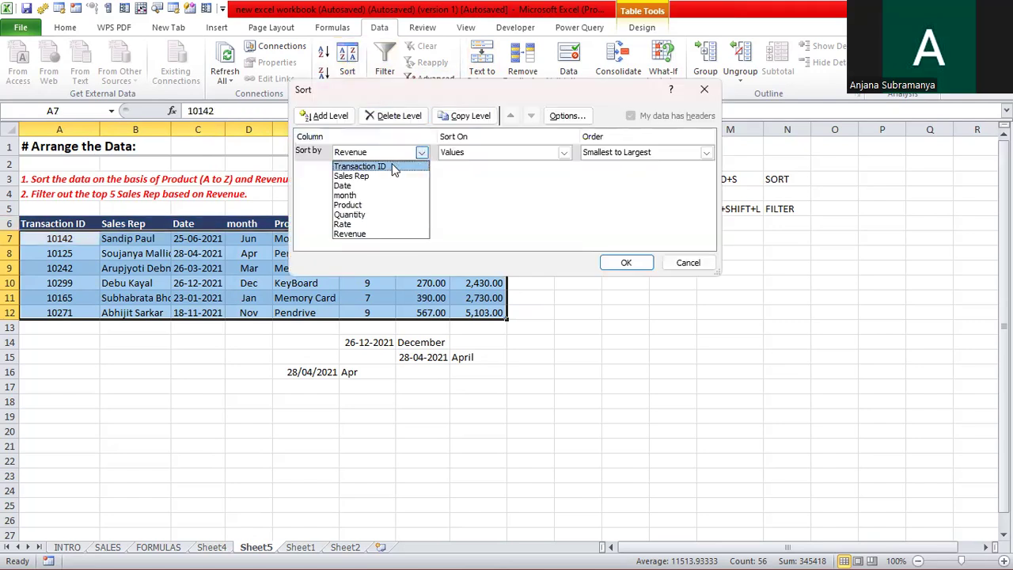
left_click(392, 163)
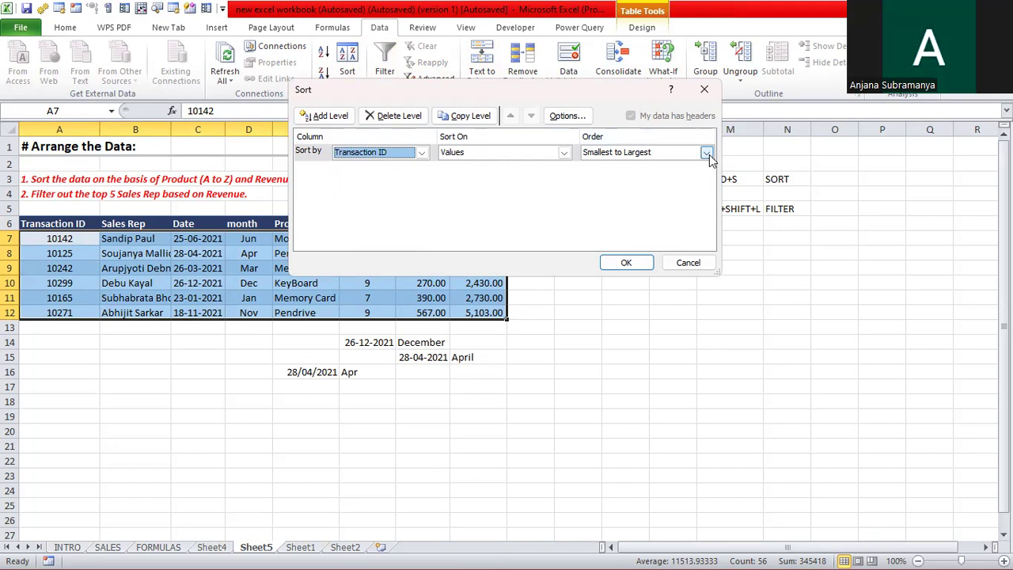
left_click(628, 266)
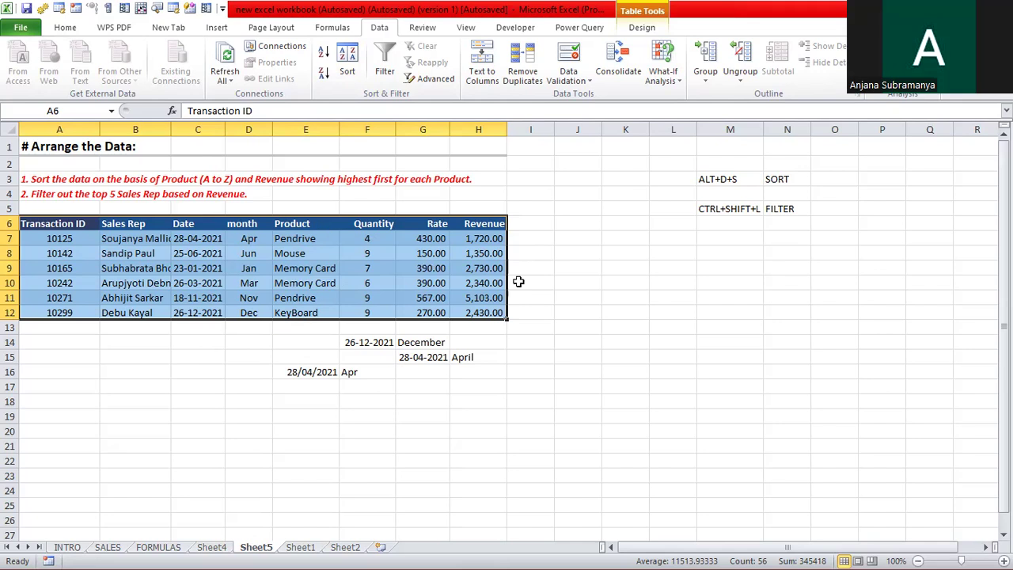
Set the table's primary custom sort level to Product, sorted on Values from A to Z
key("alt+d")
key("s")
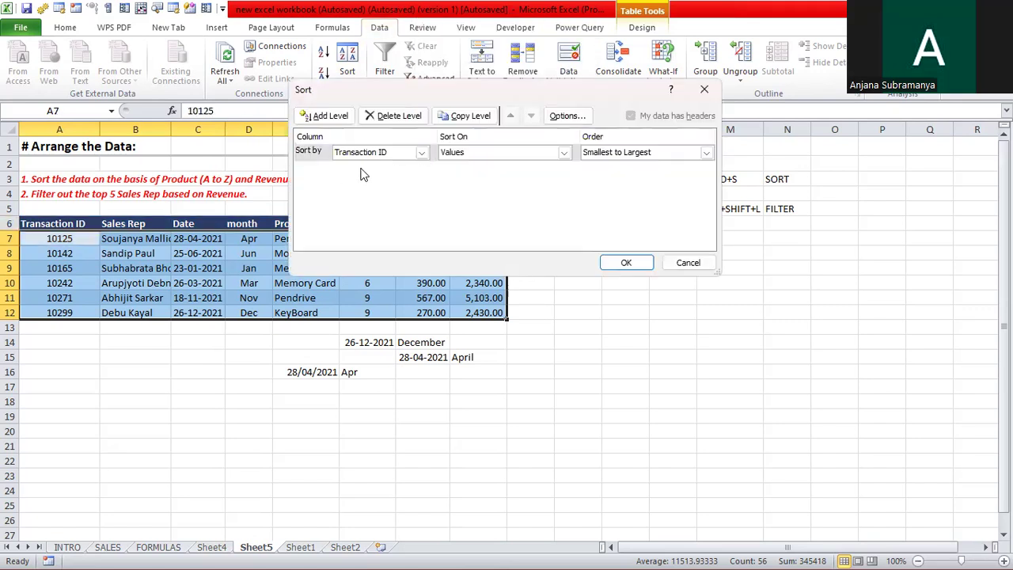
left_click(421, 153)
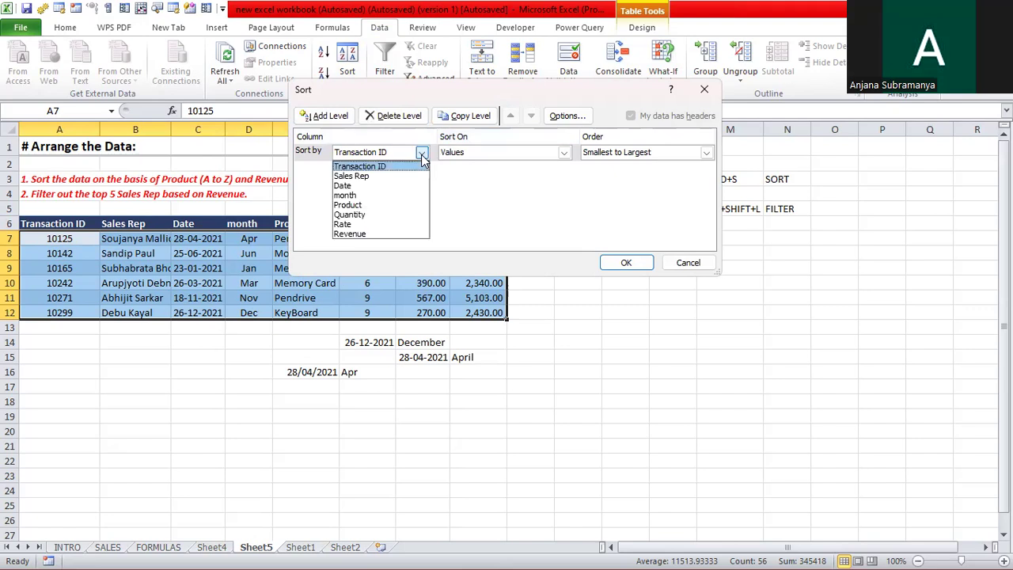
left_click(378, 207)
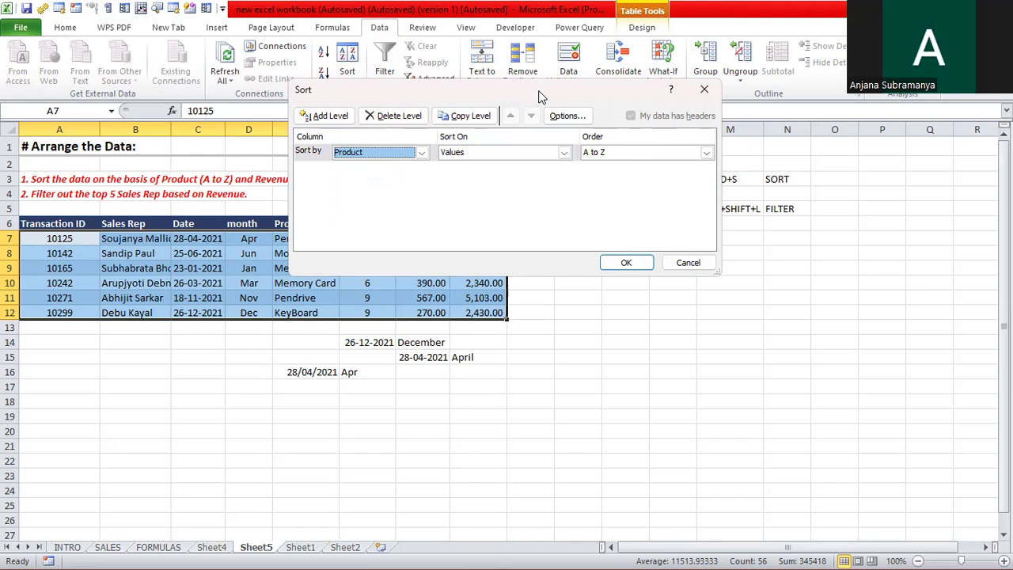
left_click_drag(538, 95, 672, 123)
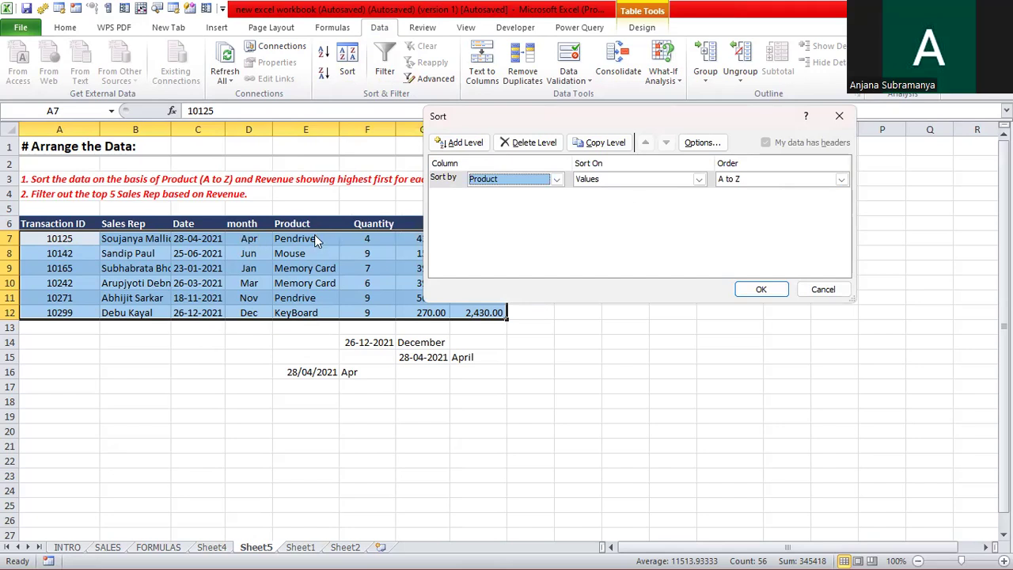
left_click(699, 180)
left_click(676, 193)
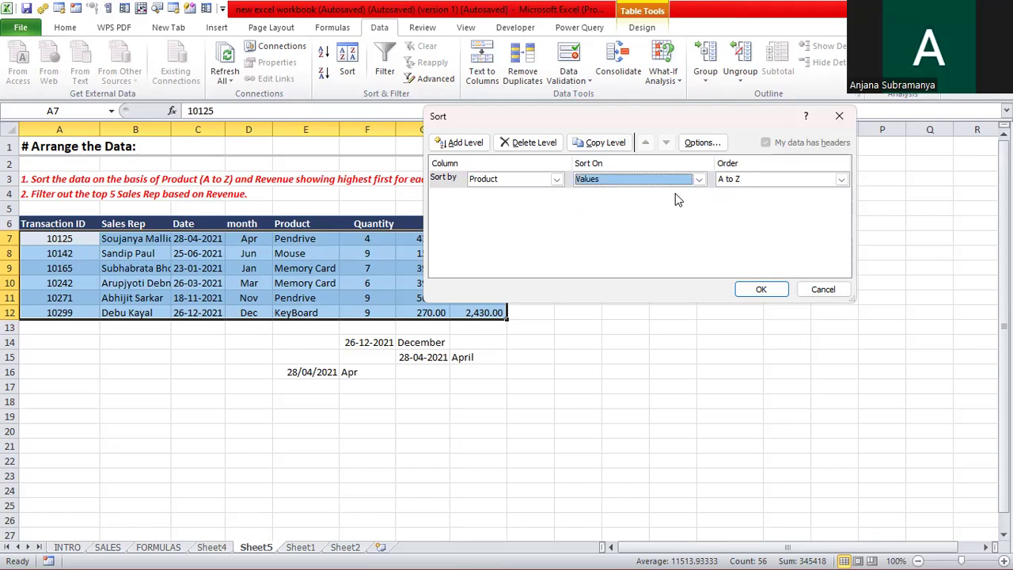
Add a second sort level on Revenue from Largest to Smallest and apply the two-level sort
left_click(464, 144)
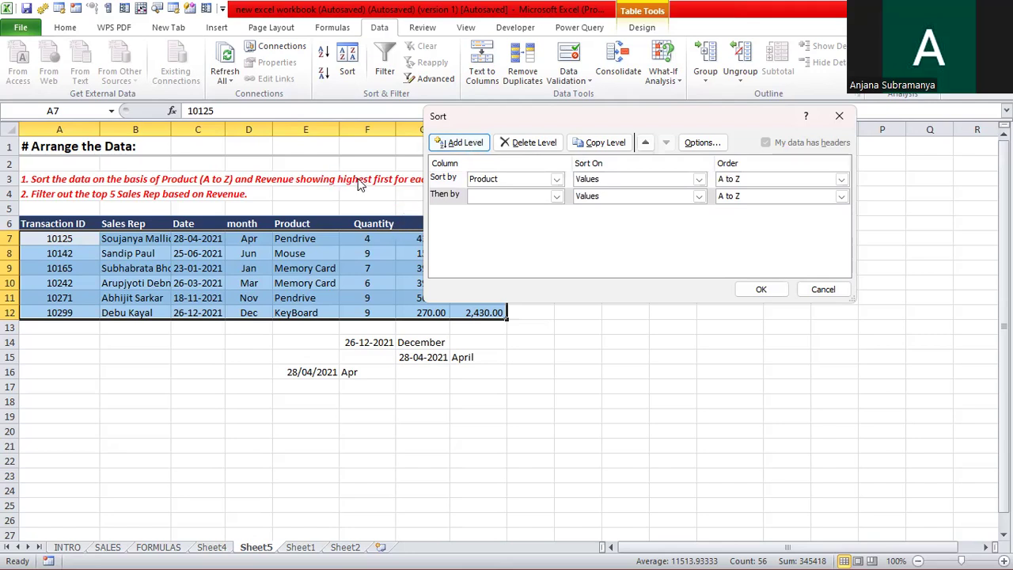
left_click(557, 196)
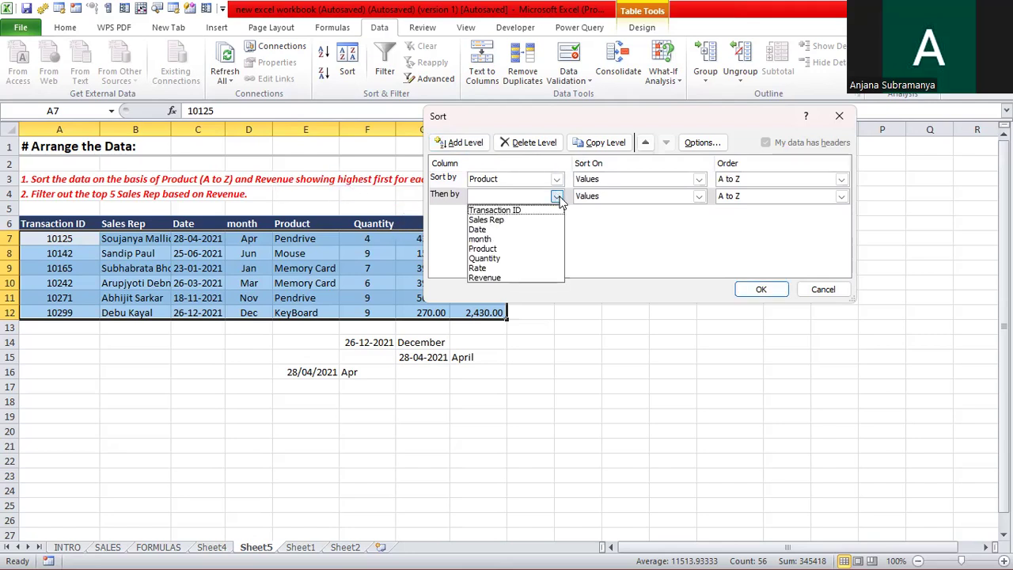
left_click(511, 277)
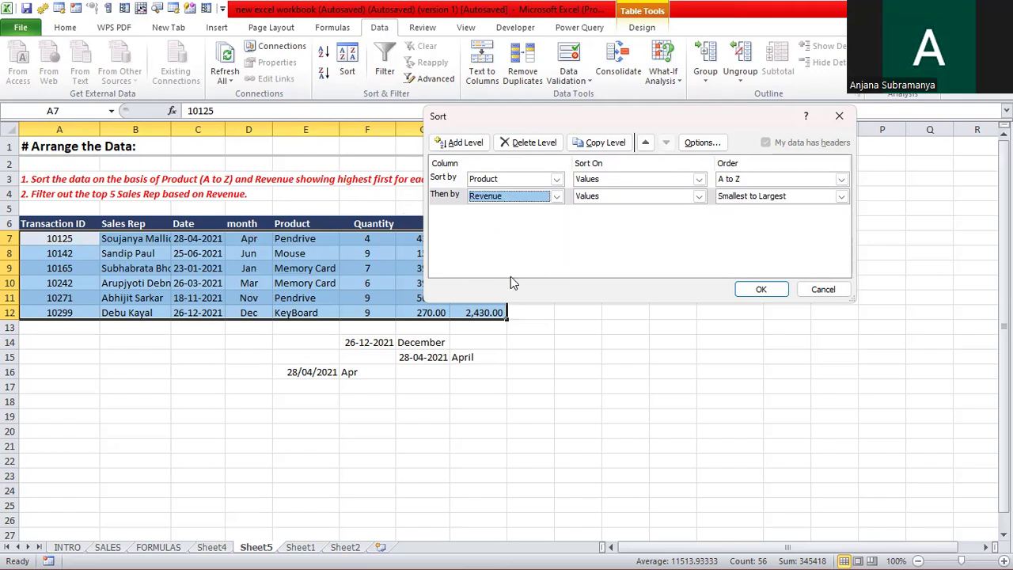
left_click(842, 200)
left_click(797, 219)
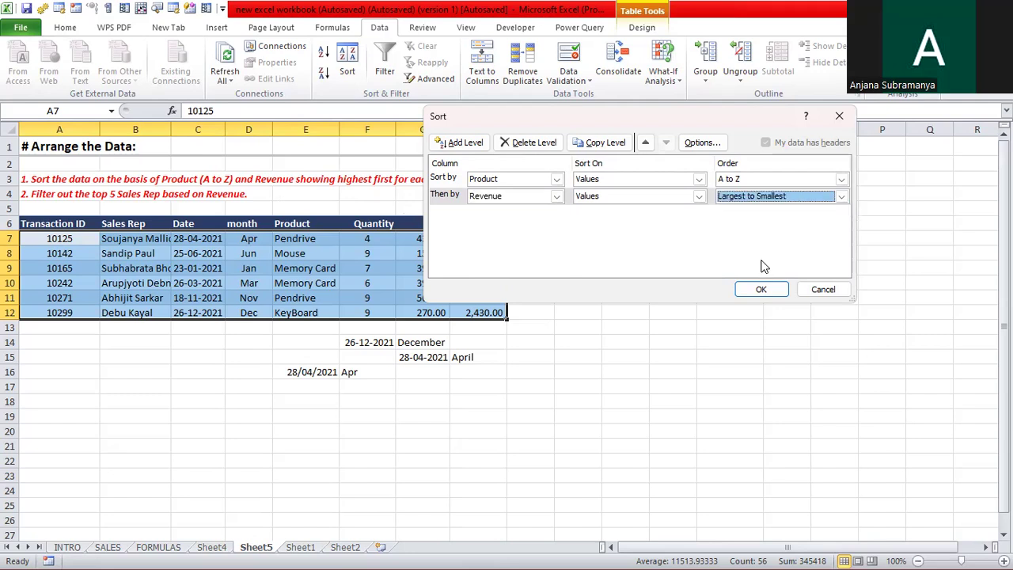
left_click(769, 290)
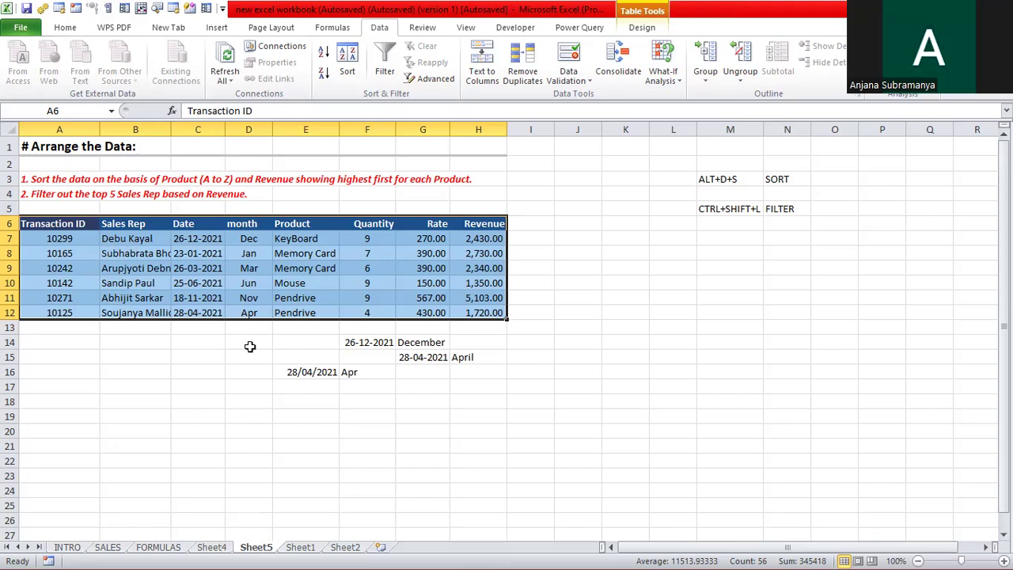
Toggle the filter on the transaction table's header row on and off repeatedly, leaving it on
left_click(391, 63)
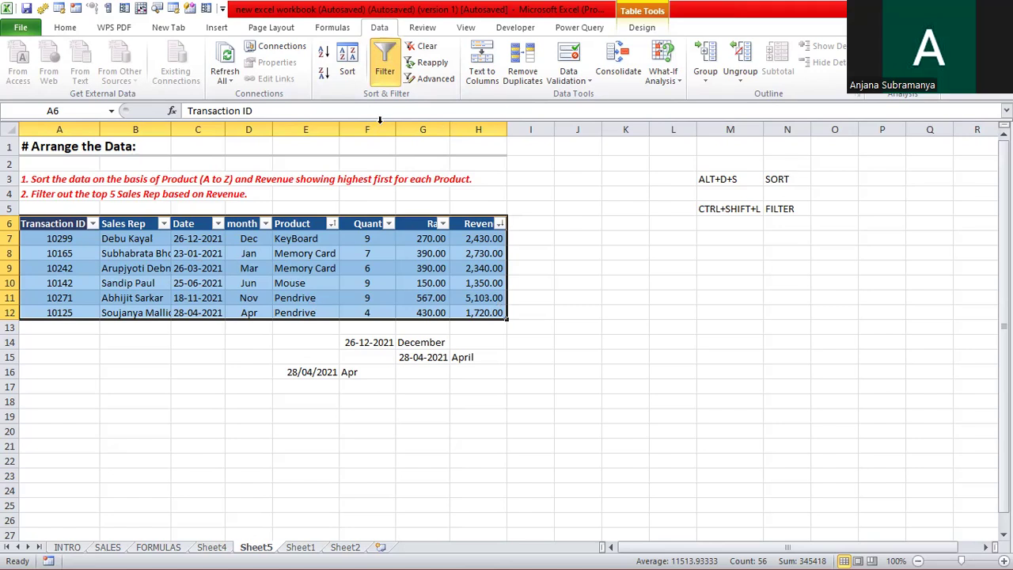
left_click(397, 65)
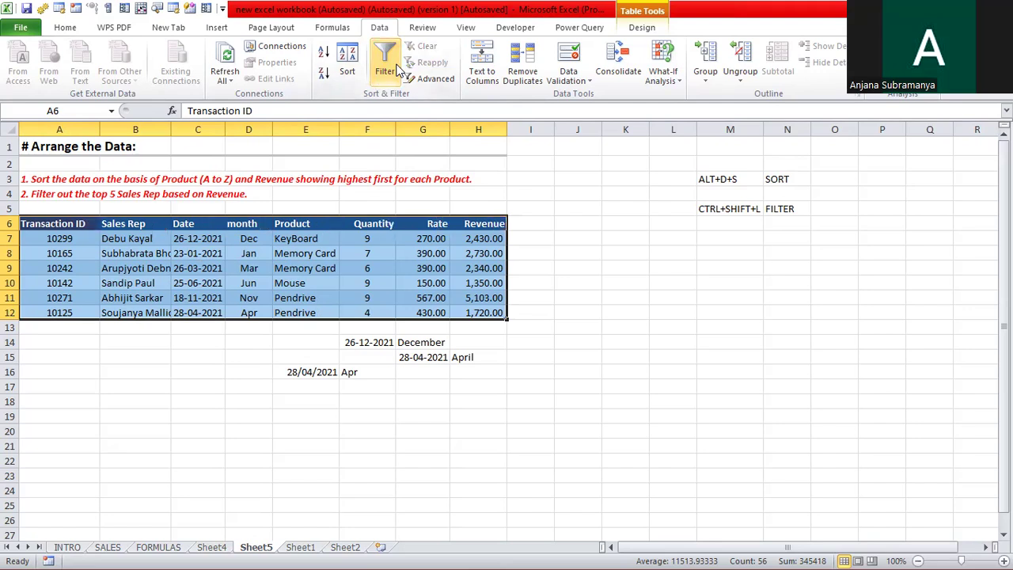
left_click(398, 70)
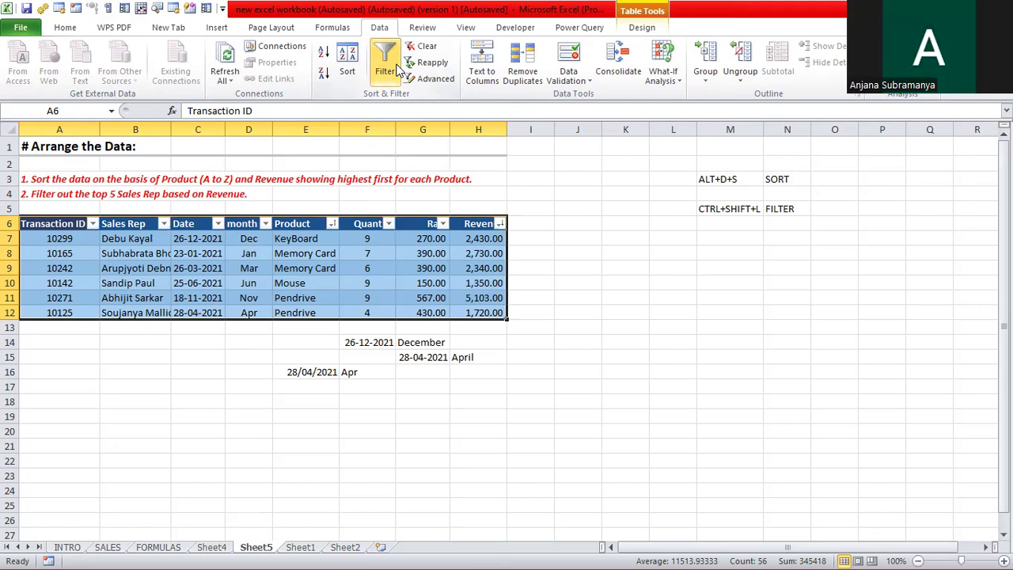
left_click(398, 70)
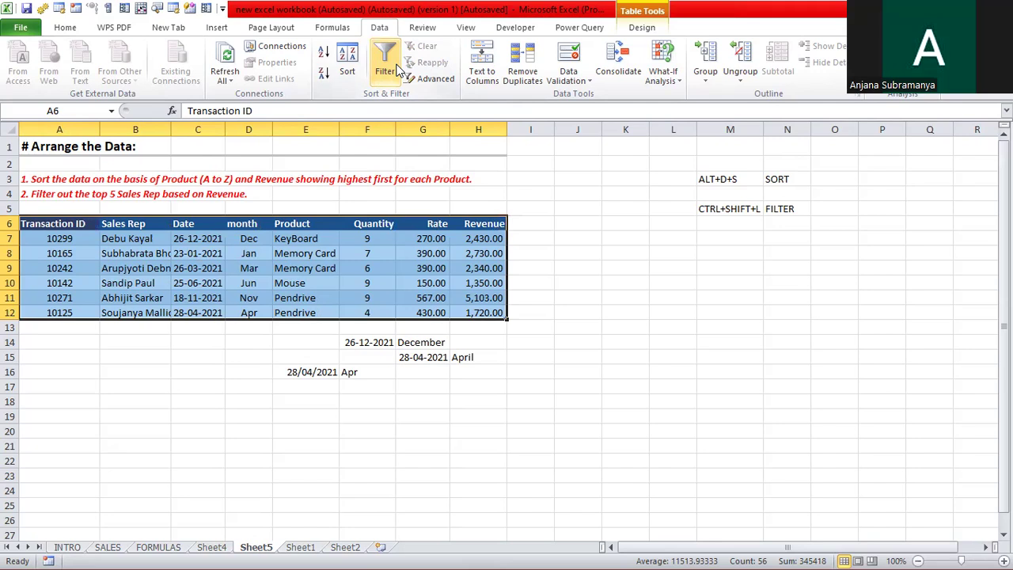
left_click(398, 70)
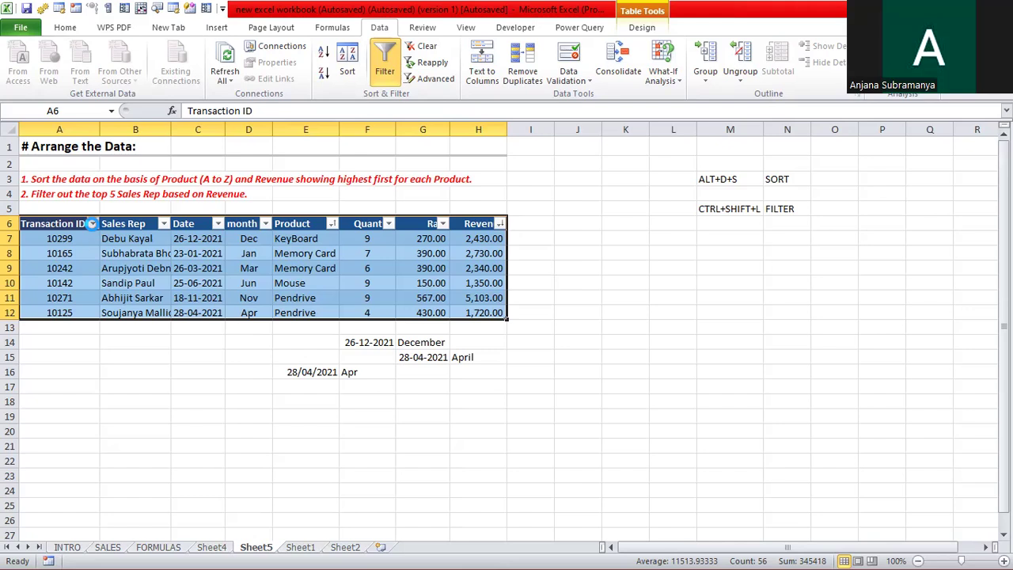
Filter the Transaction ID column to only the fourth ID in the filter list, and undo that filter
left_click(93, 223)
left_click(46, 360)
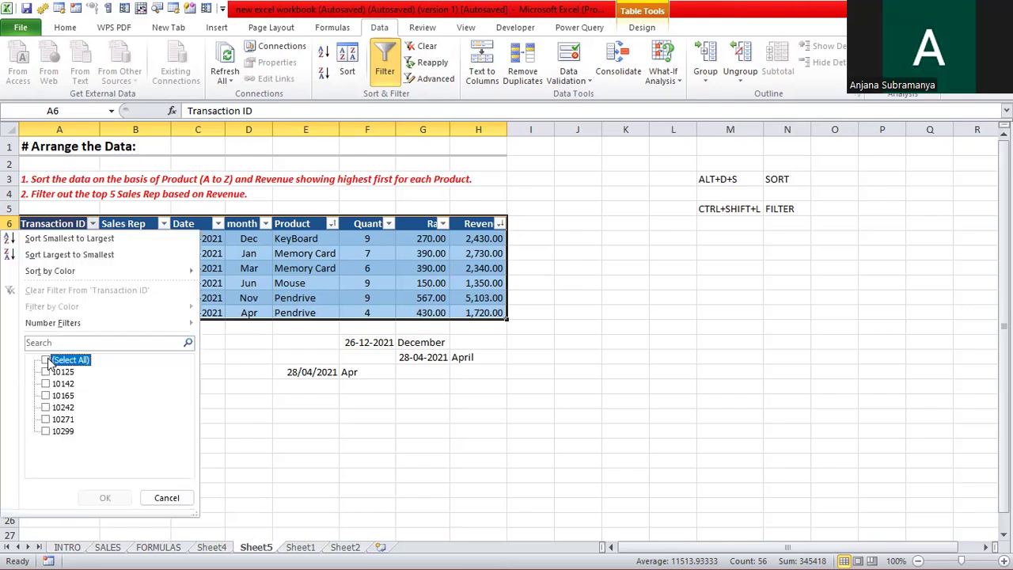
left_click(45, 408)
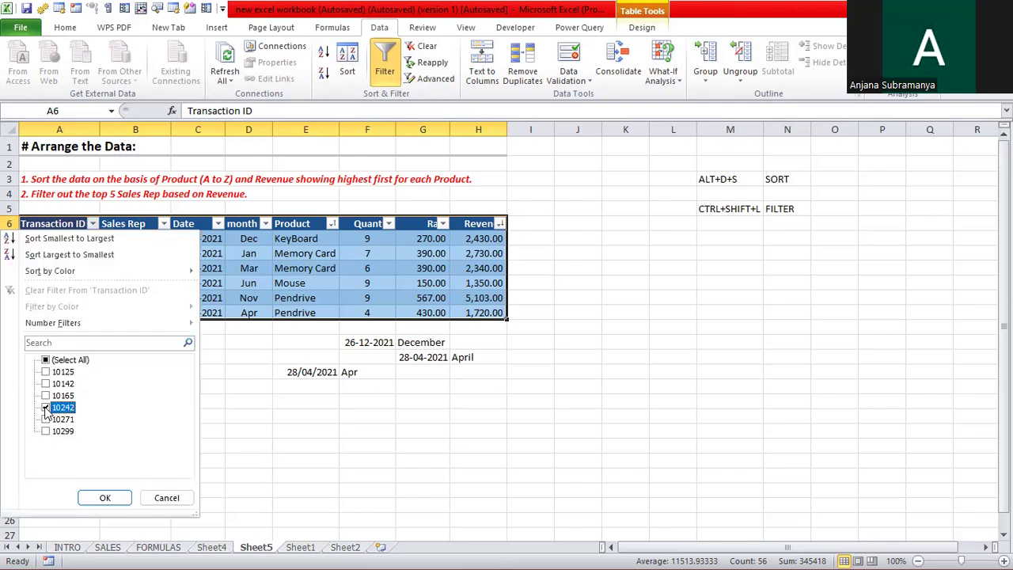
left_click(45, 360)
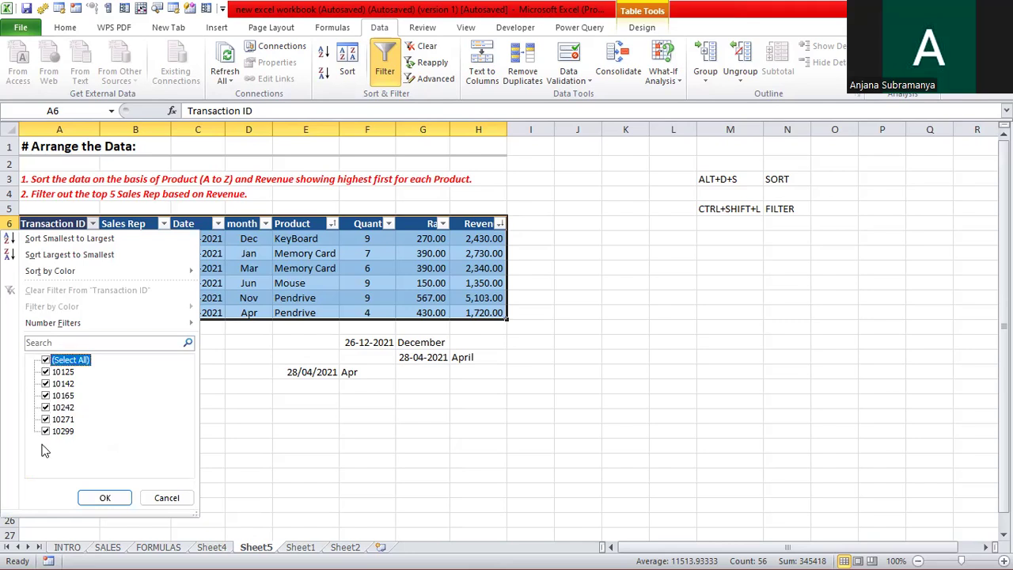
left_click(46, 362)
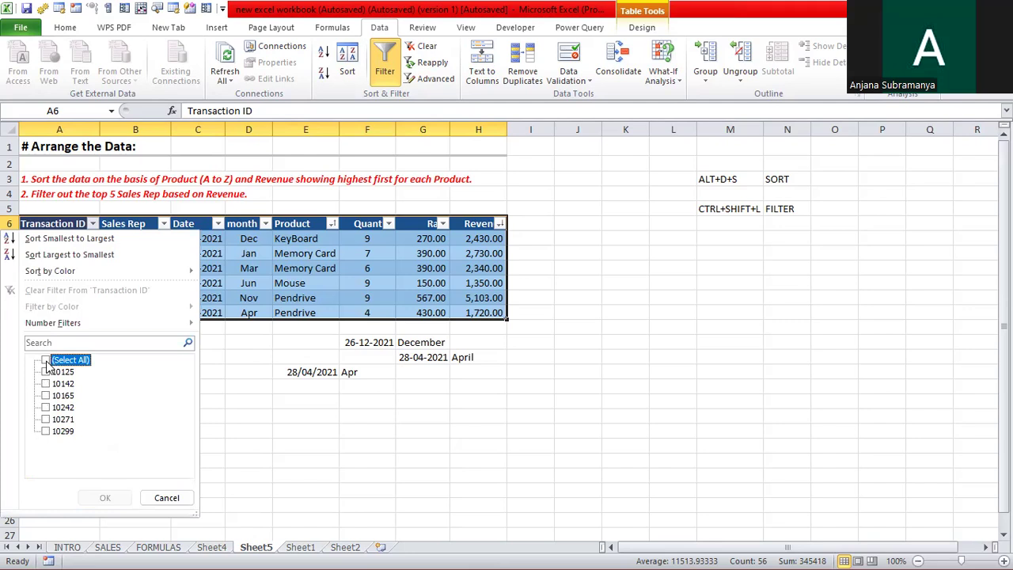
left_click(46, 406)
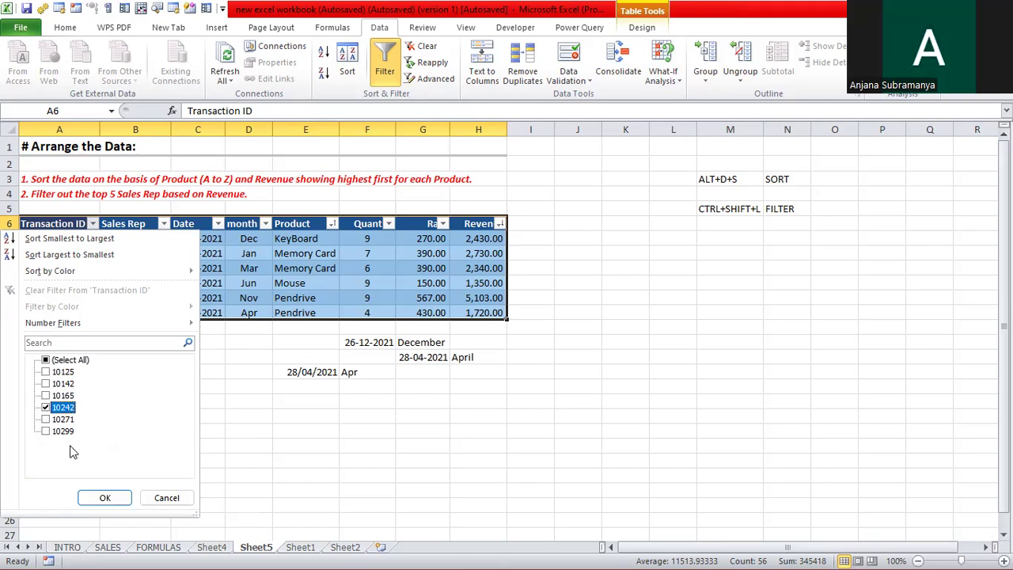
left_click(105, 498)
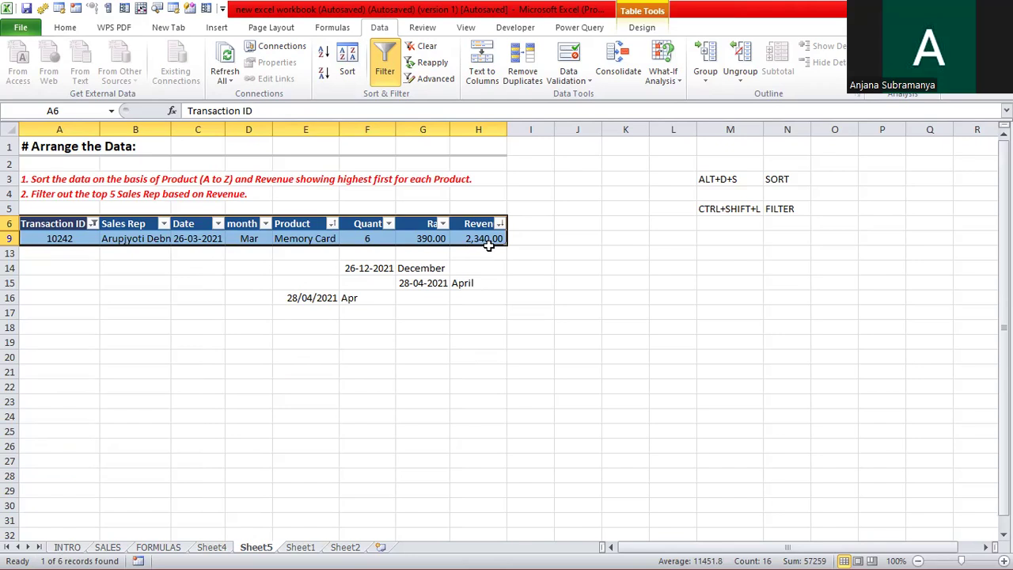
key("ctrl+z")
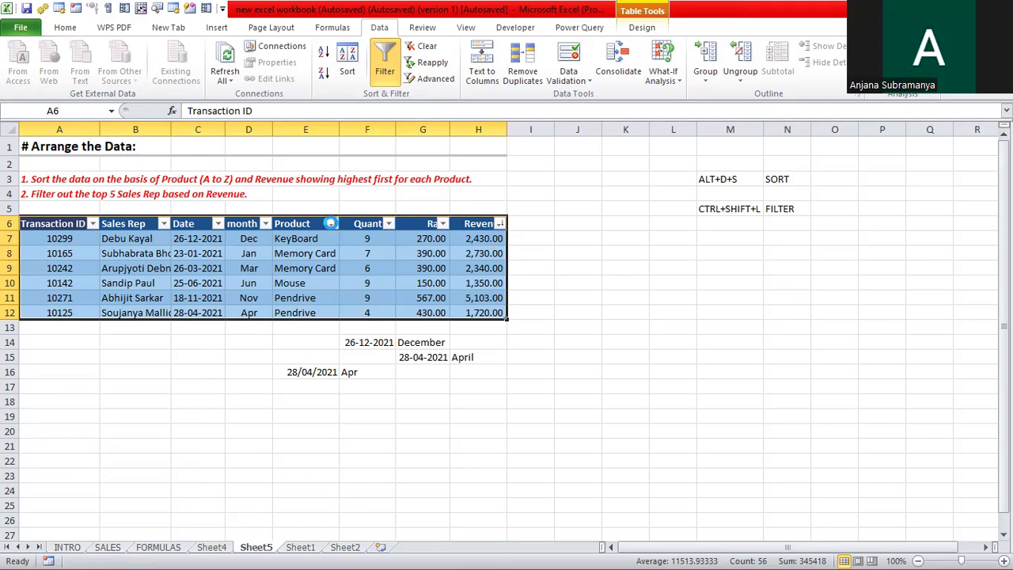
Filter the Product column to show only Memory Card, and undo that filter
left_click(331, 223)
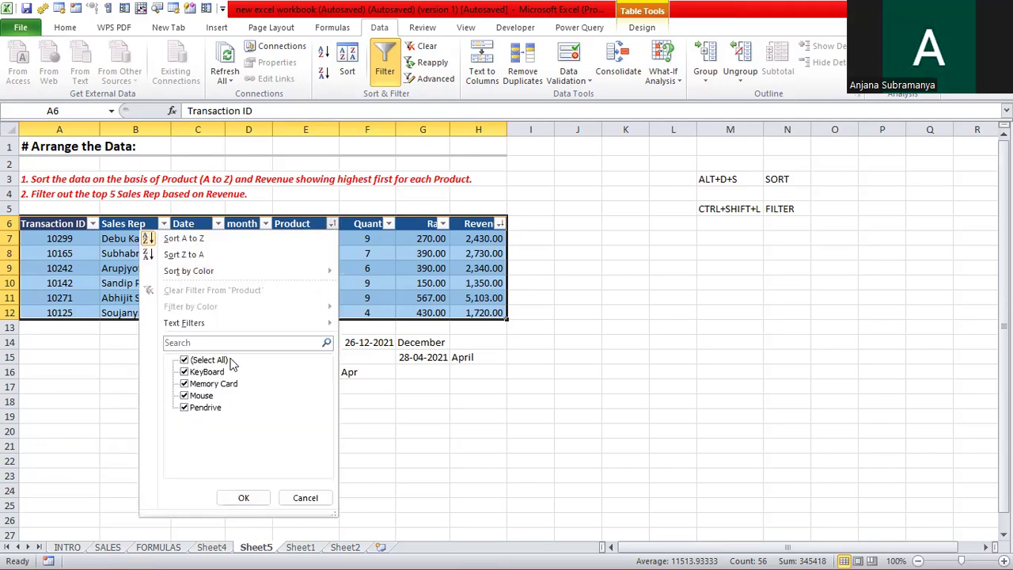
left_click(185, 360)
left_click(185, 385)
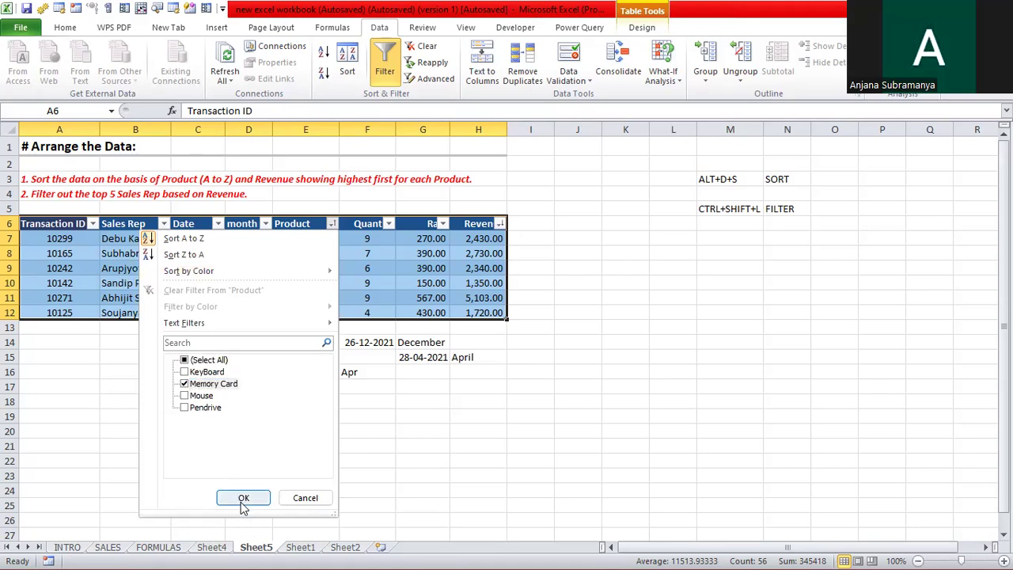
left_click(243, 500)
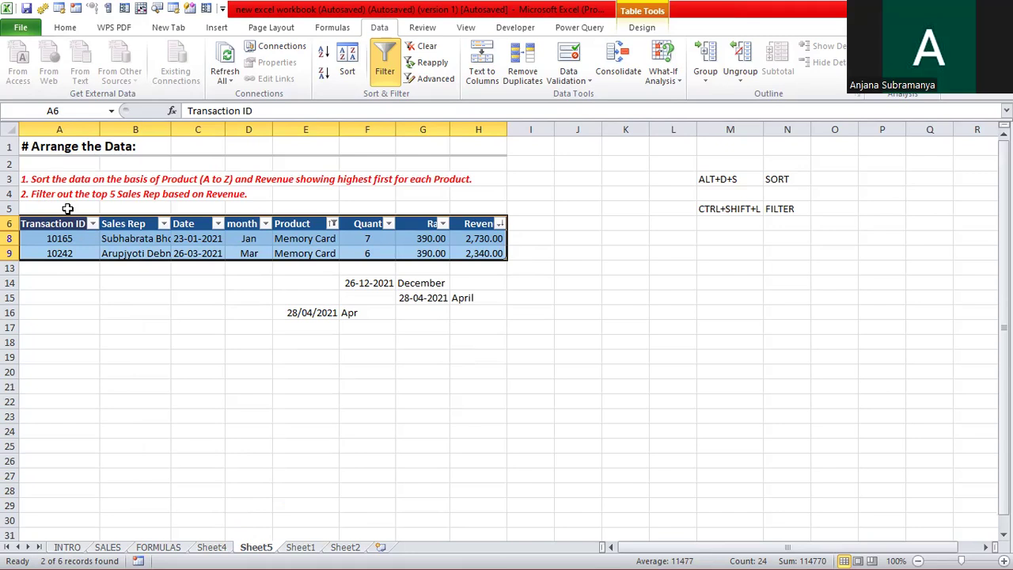
key("ctrl+z")
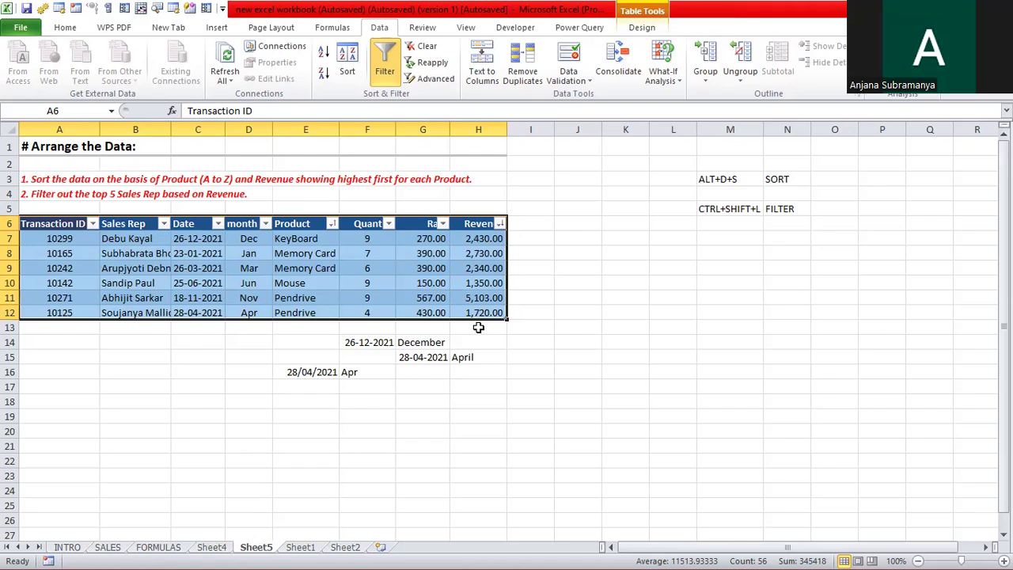
Filter the Revenue column to the top 5 items using the Top 10 number filter
left_click(500, 225)
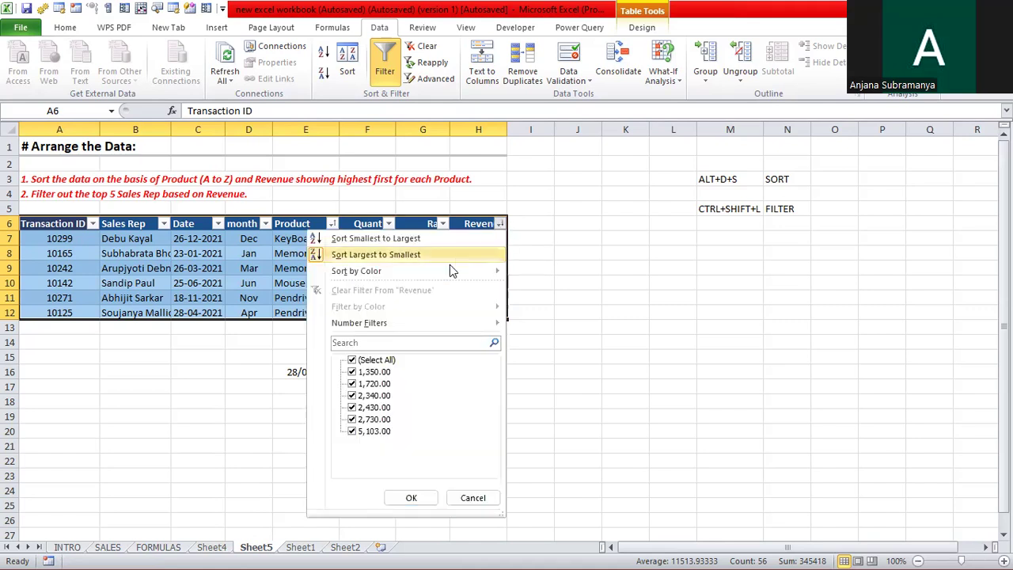
mouse_move(441, 326)
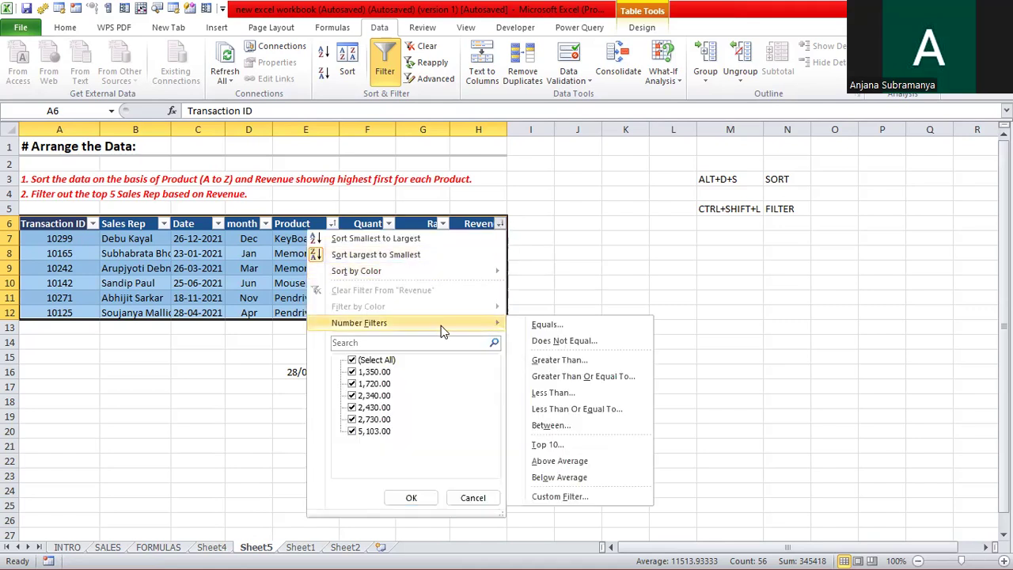
left_click(599, 451)
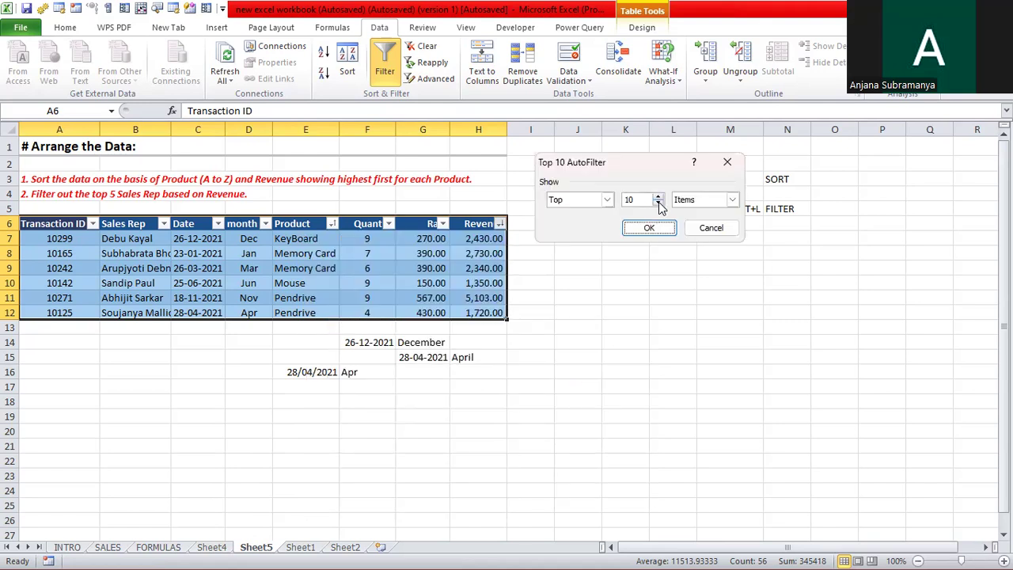
left_click(658, 202)
left_click(649, 228)
left_click(651, 227)
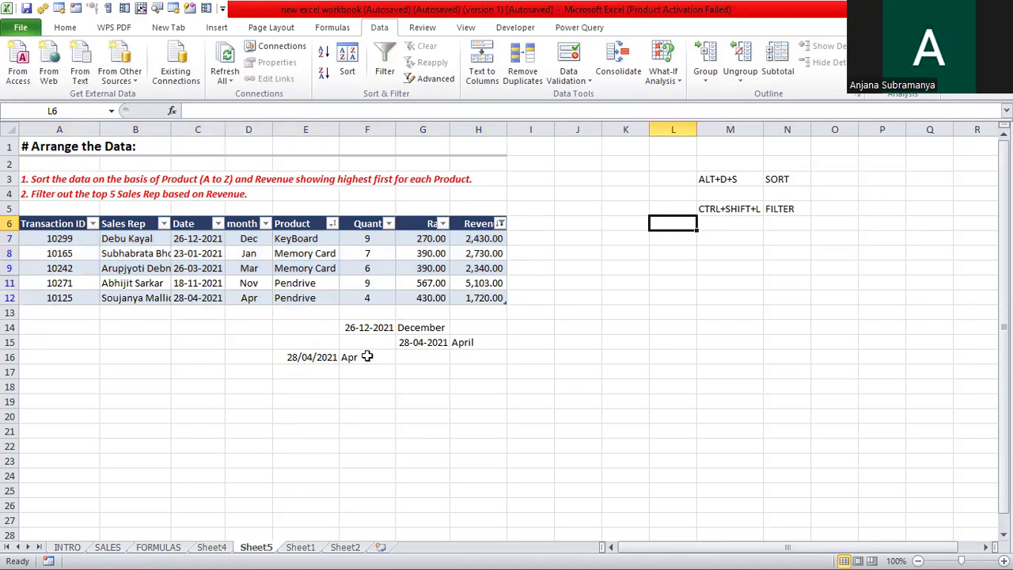
Look through the SALES, FORMULAS, Sheet4, Sheet5, Sheet1 and Sheet2 worksheets to review their formulas and exercises
left_click(108, 547)
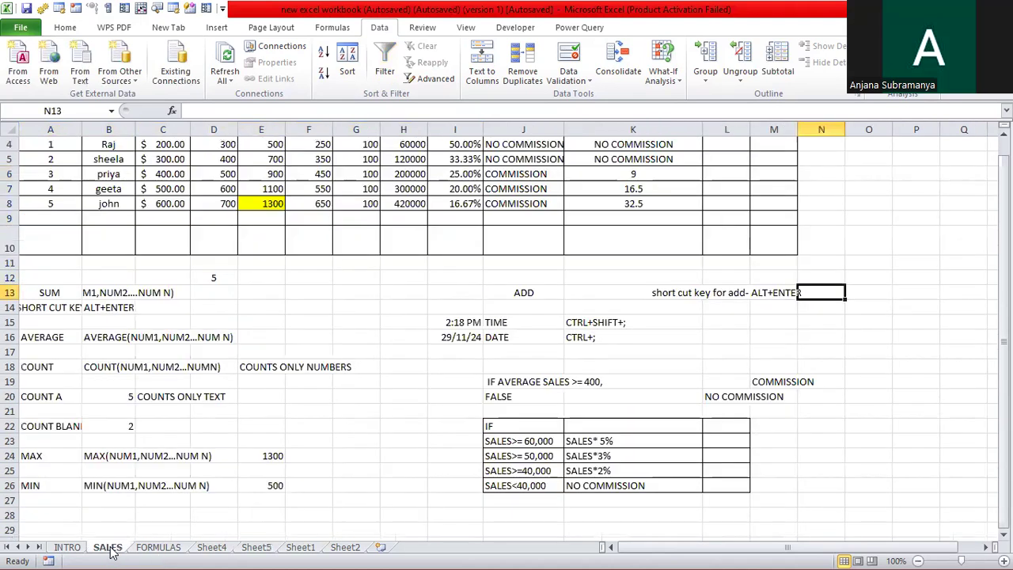
left_click(176, 551)
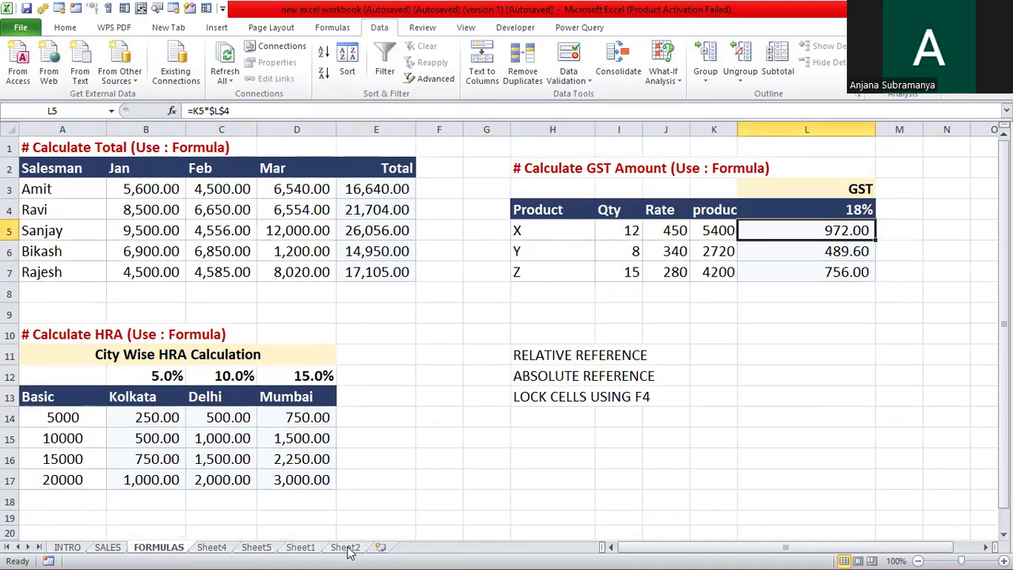
left_click(347, 550)
left_click(303, 550)
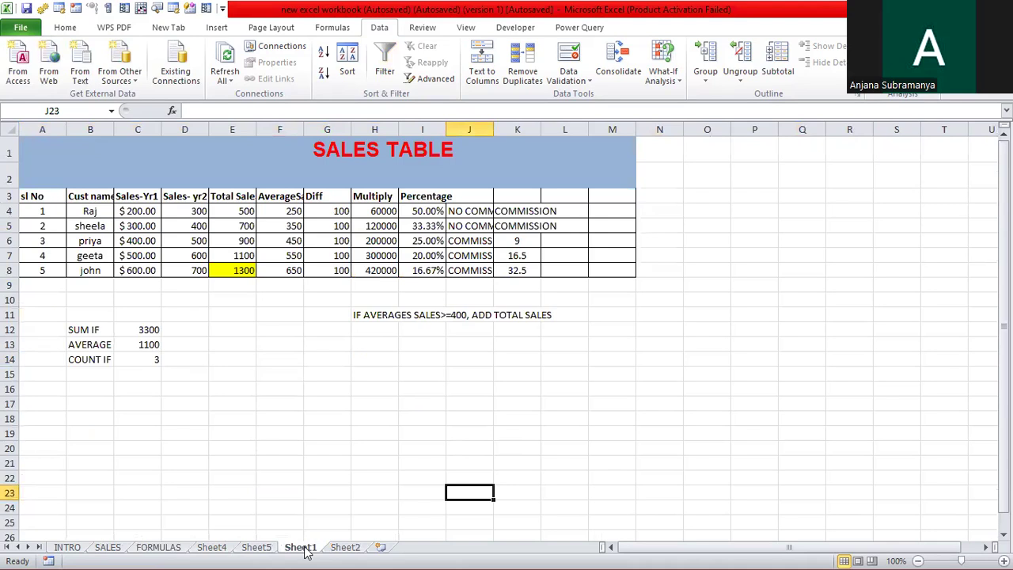
left_click(346, 549)
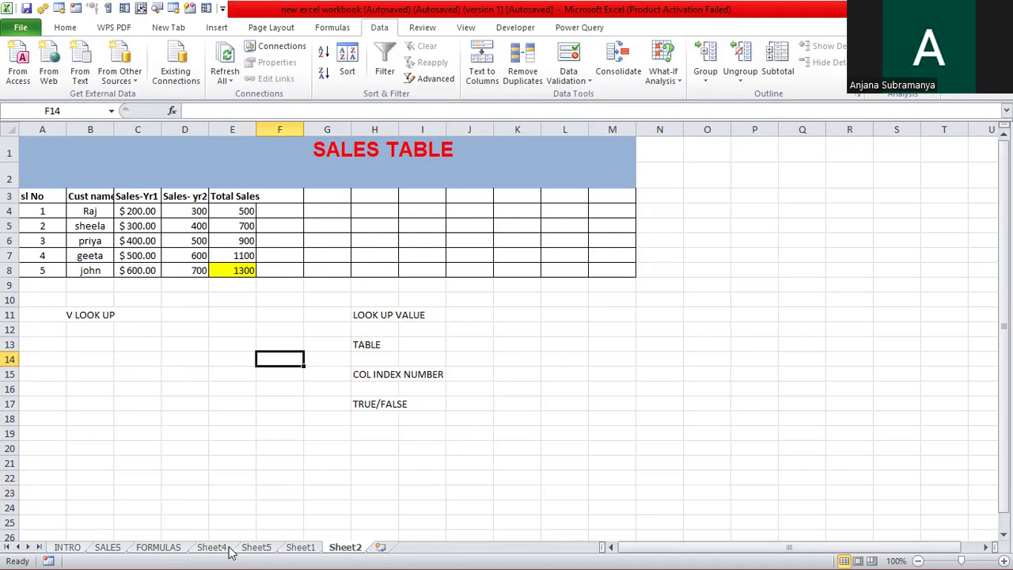
left_click(117, 549)
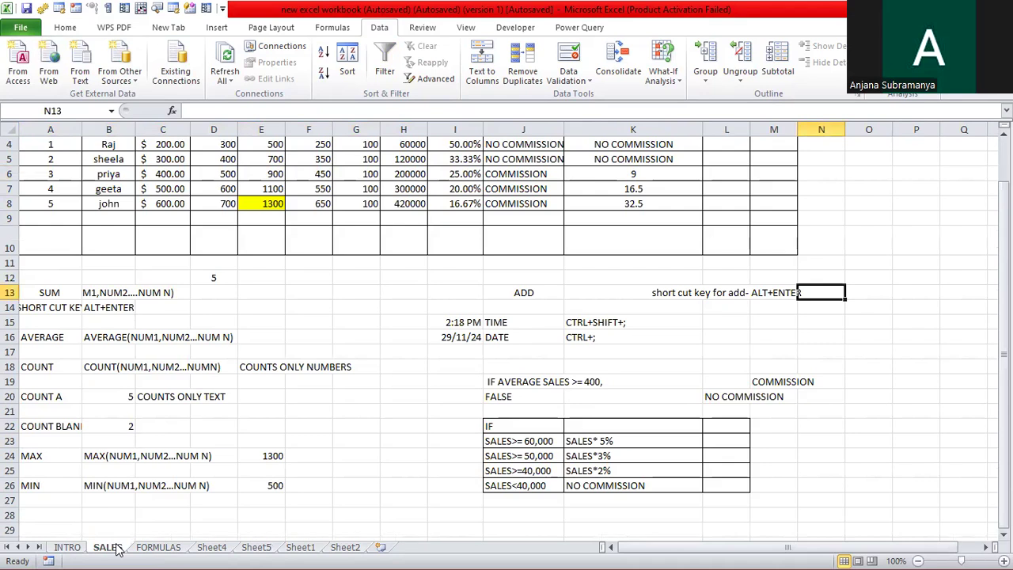
left_click(175, 551)
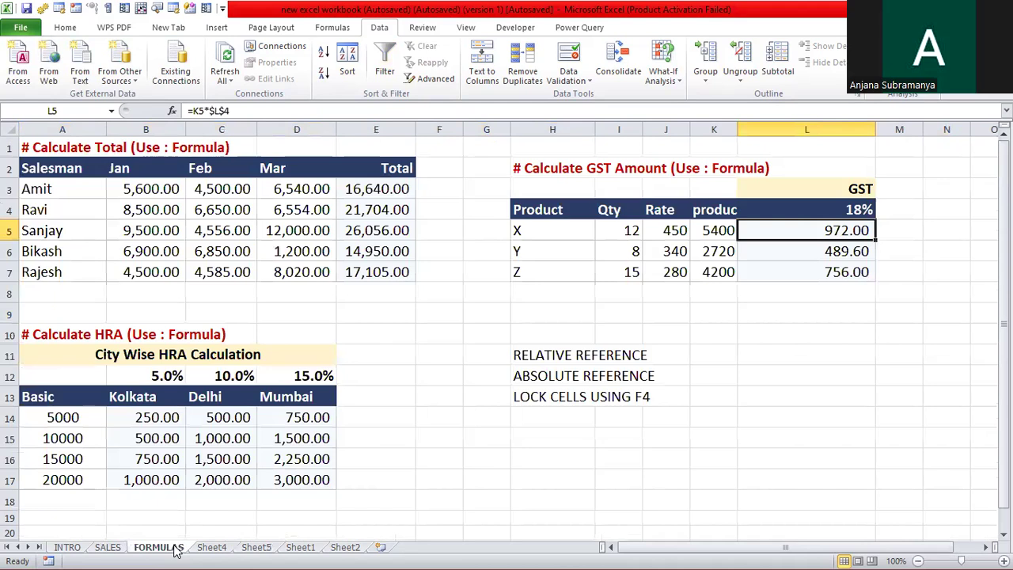
left_click(211, 549)
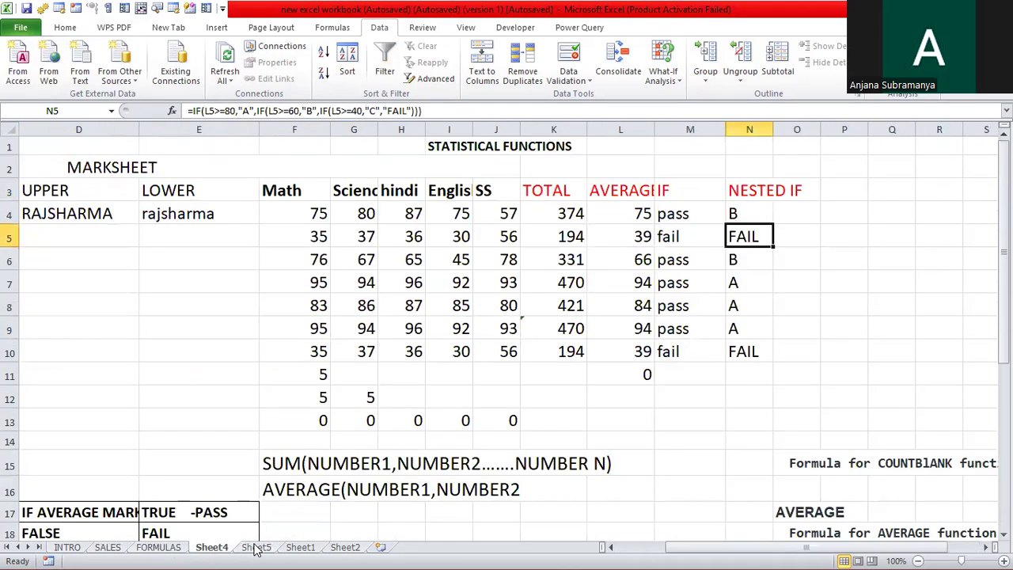
left_click(255, 549)
left_click(304, 550)
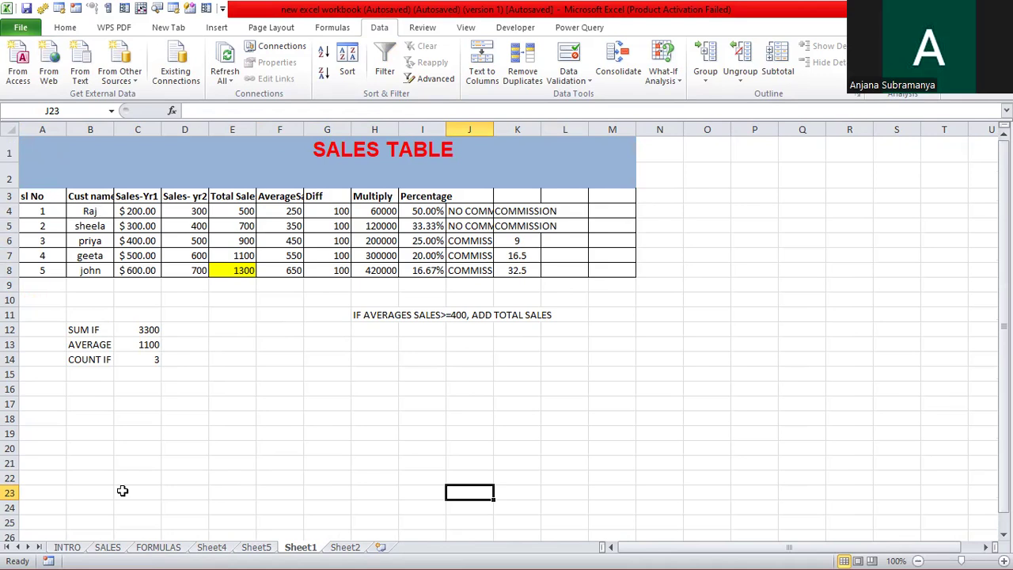
left_click(108, 548)
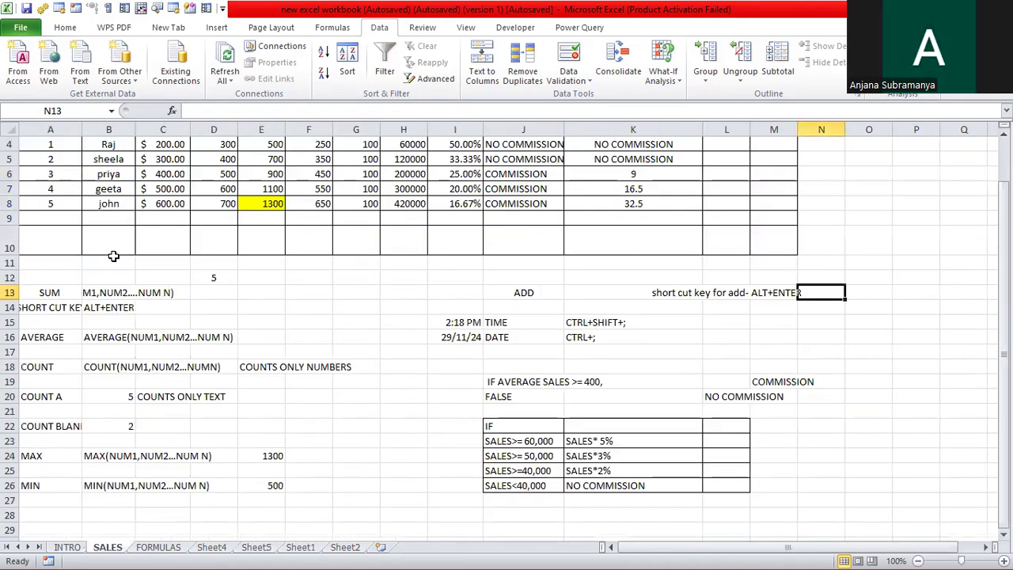
left_click_drag(1004, 200, 1004, 153)
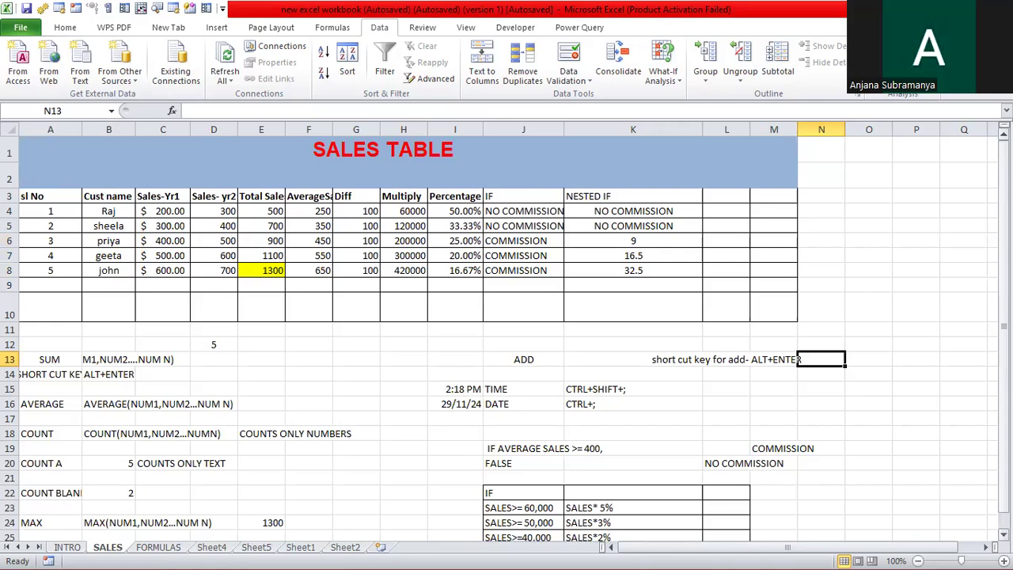
left_click(66, 157)
key("ctrl+c")
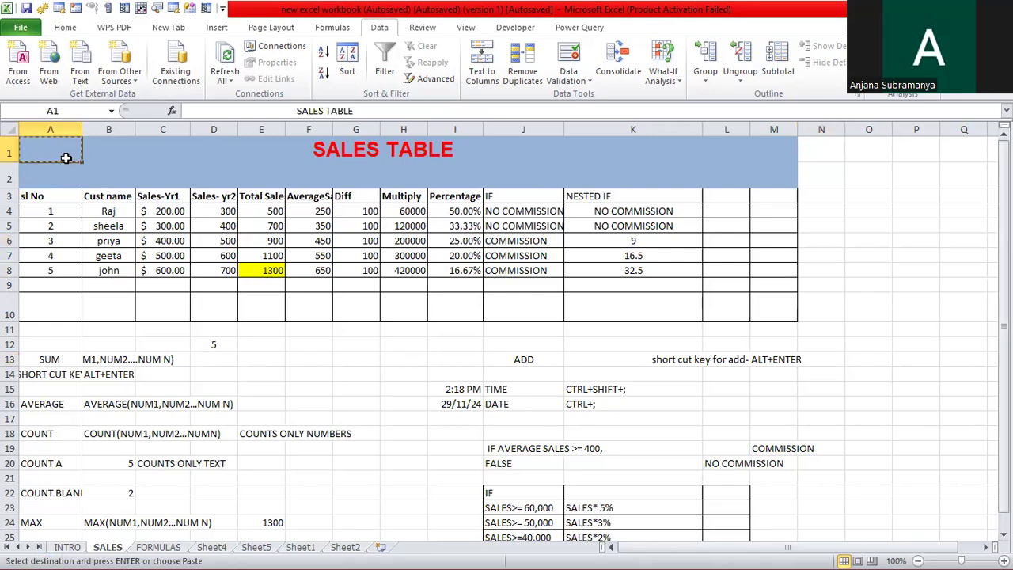
left_click_drag(68, 156, 768, 308)
key("ctrl+c")
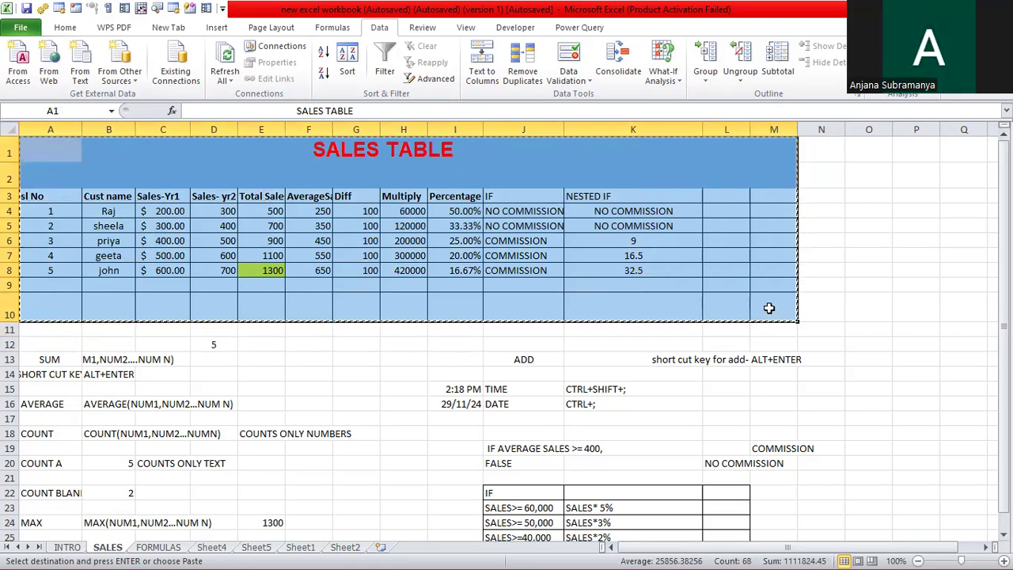
left_click(256, 548)
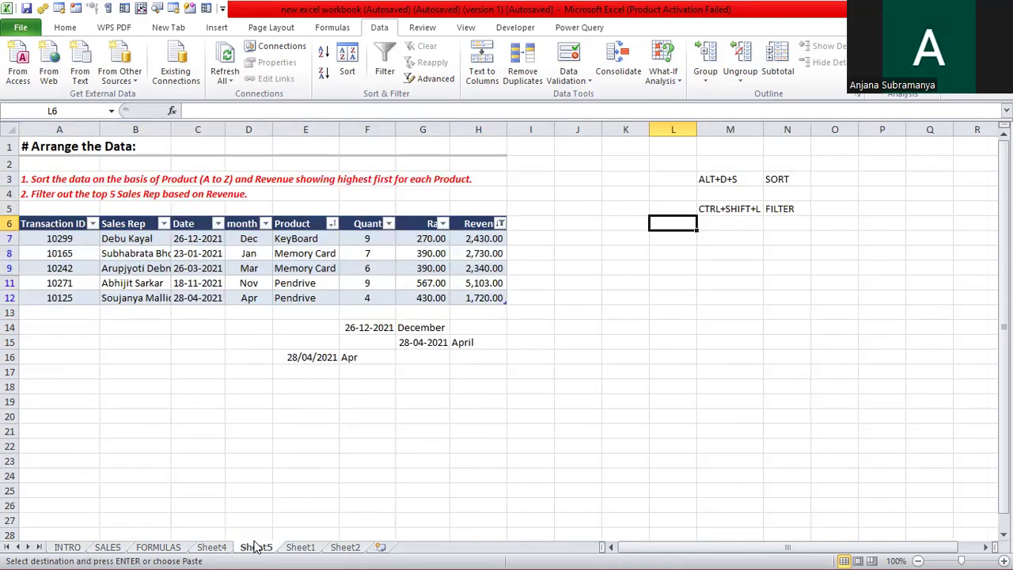
left_click(301, 548)
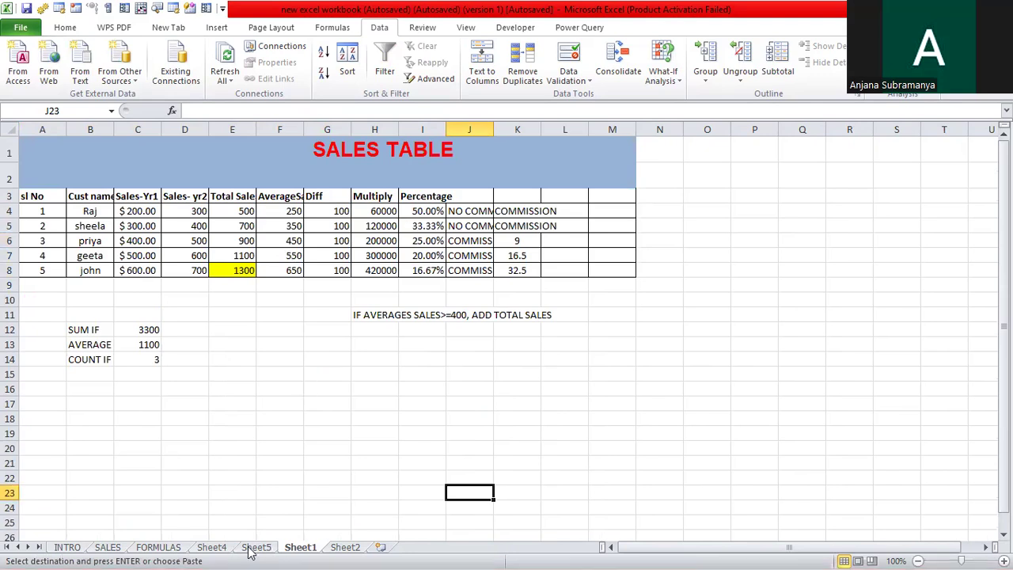
left_click(108, 547)
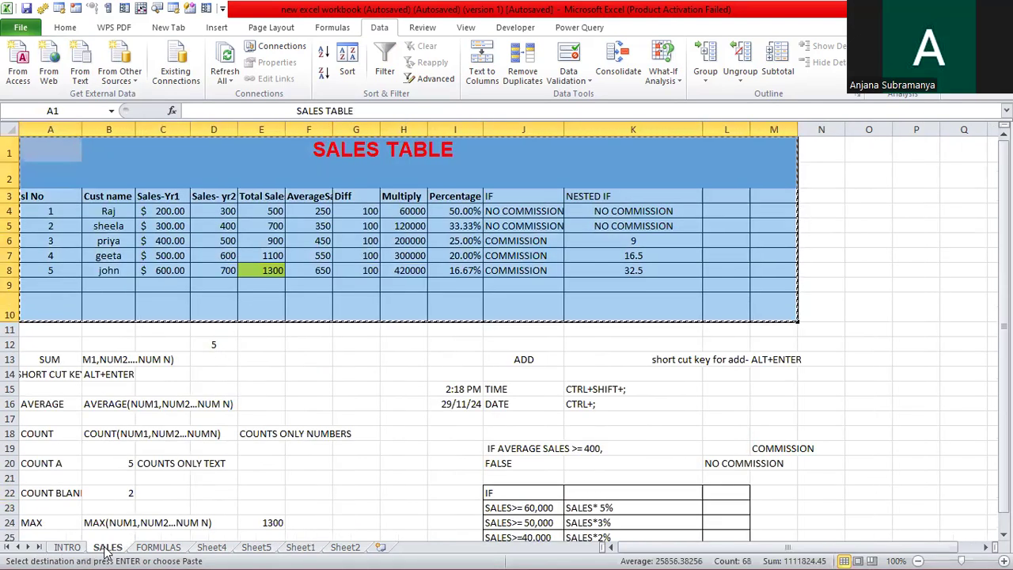
key("Escape")
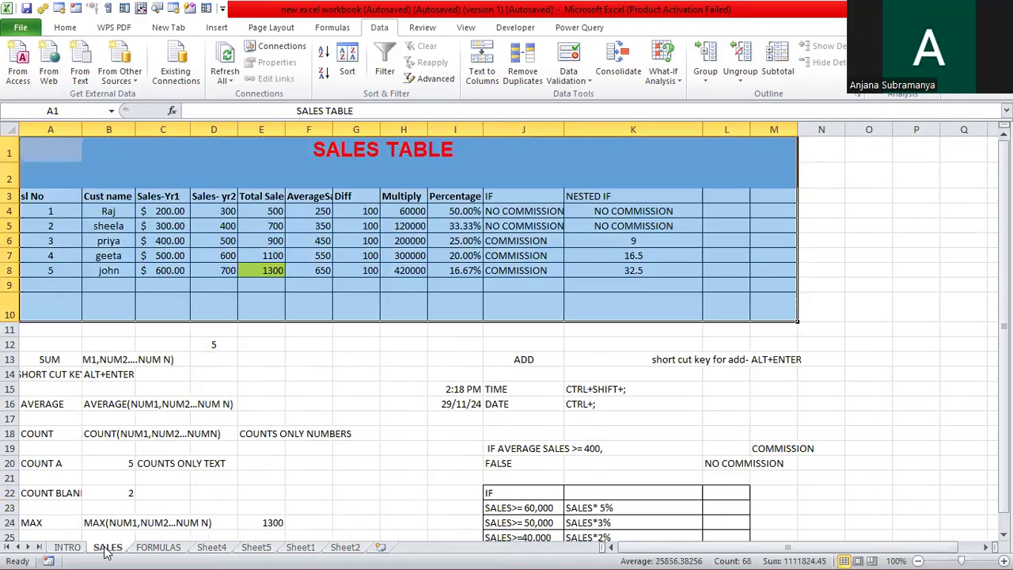
Re-enter the SUM IF formula in cell C12 of Sheet1 as =SUMIF(F4:F8,">400",E4:E8)
left_click(302, 548)
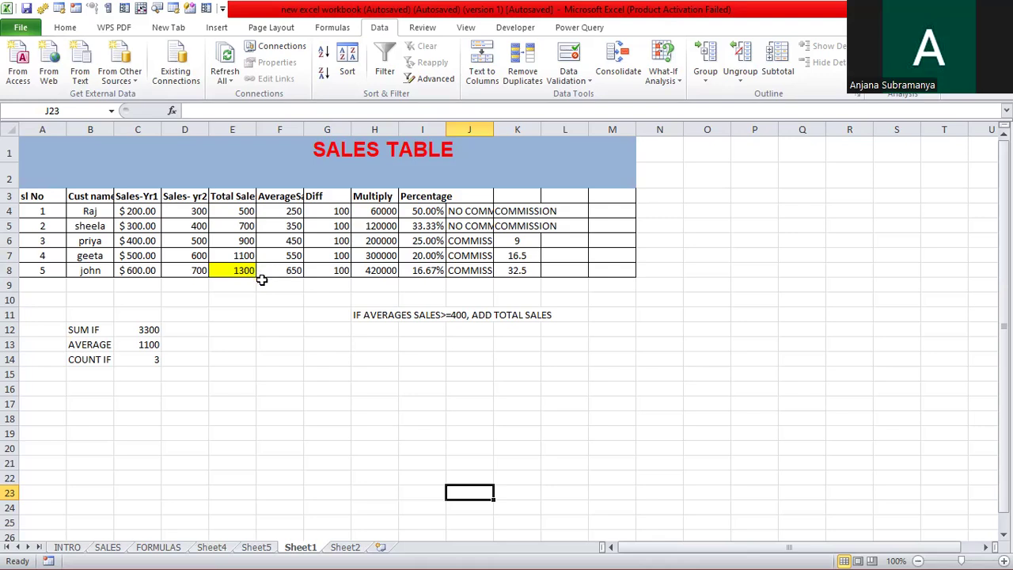
left_click(155, 328)
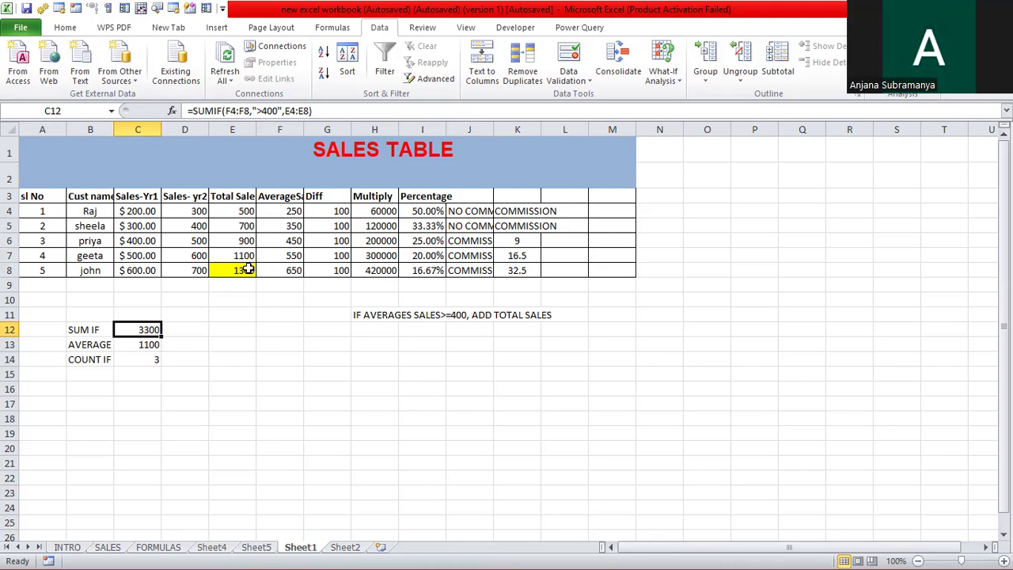
double_click(150, 330)
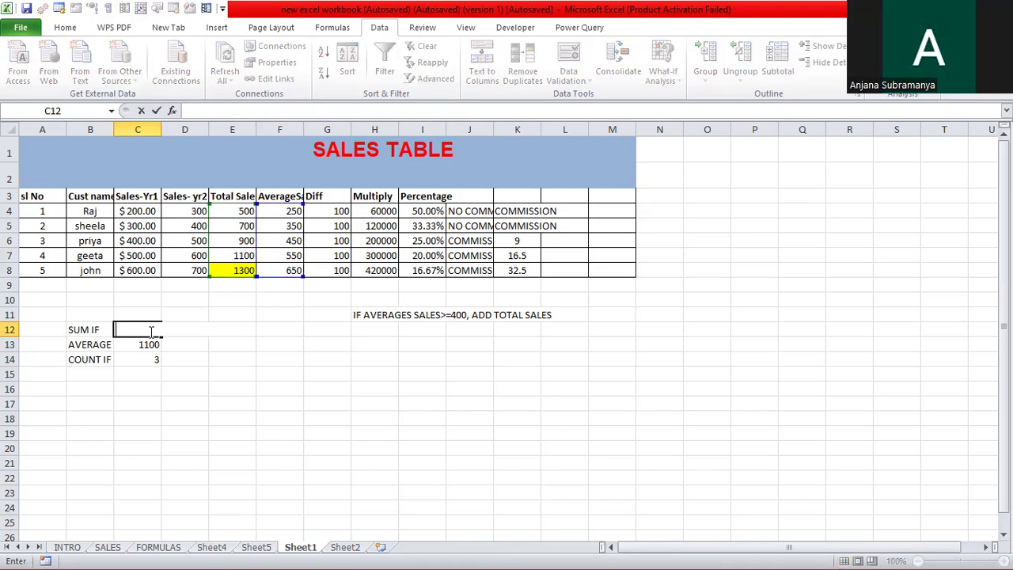
type("=")
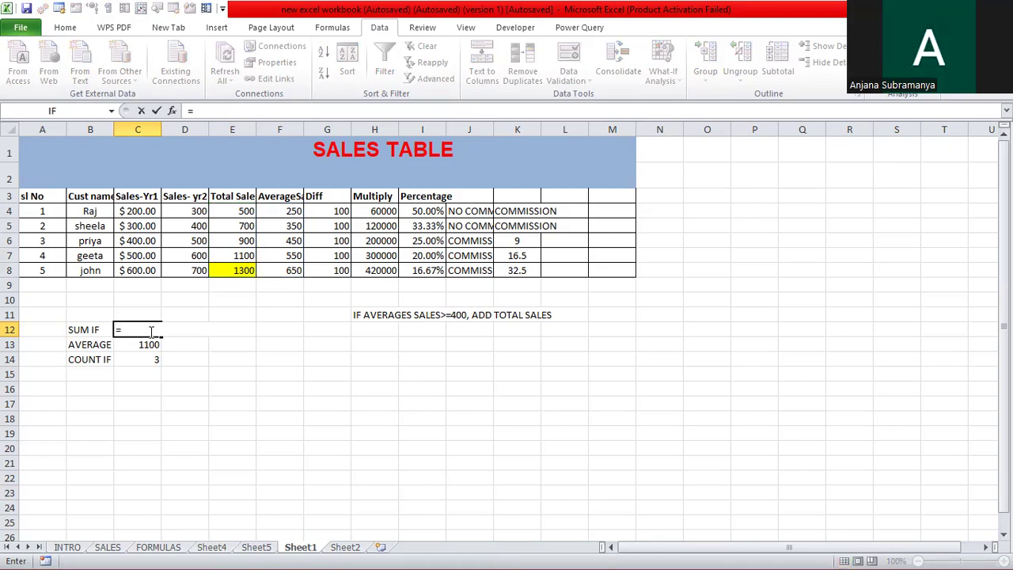
type("SUM")
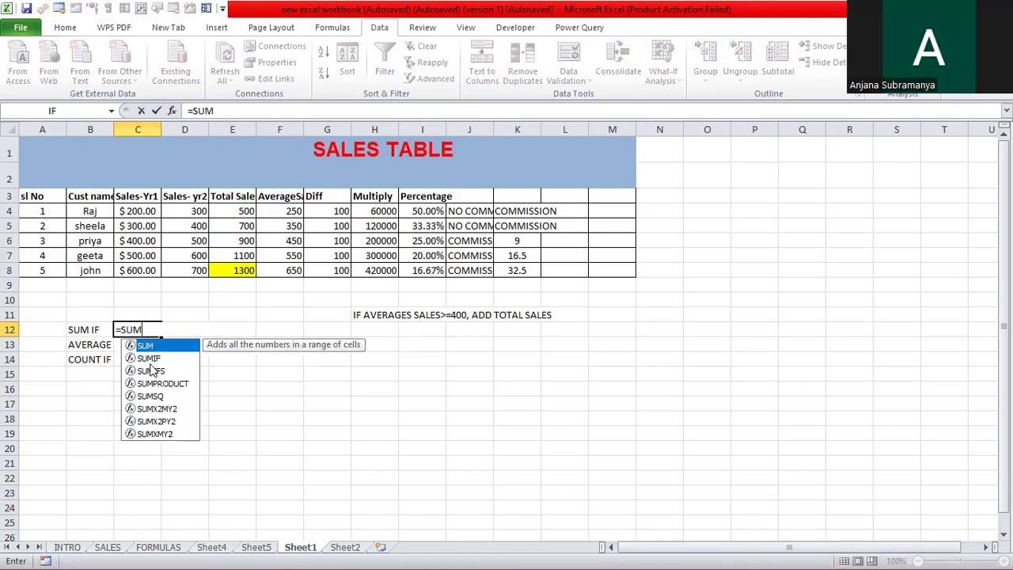
left_click(150, 360)
double_click(151, 360)
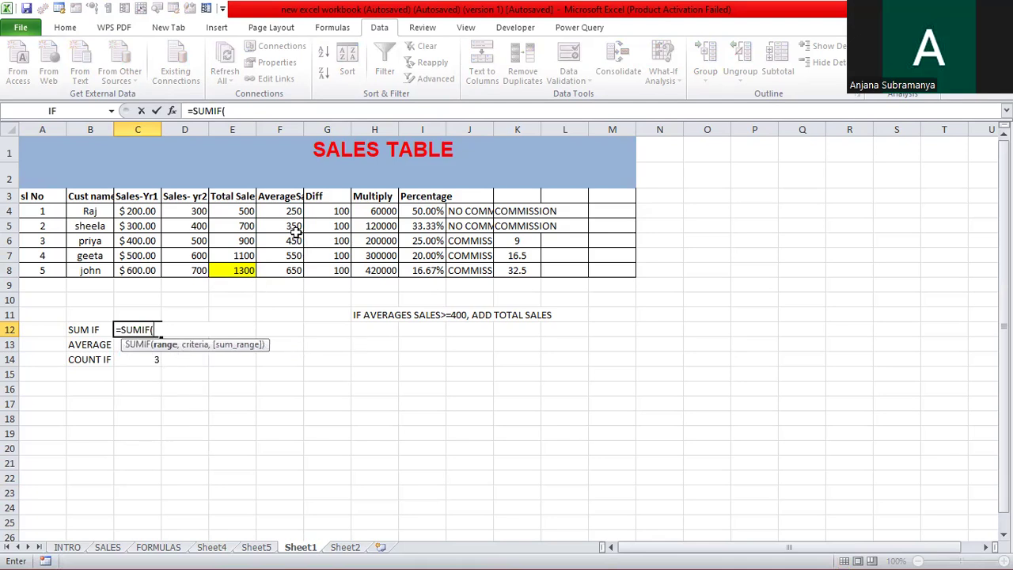
left_click_drag(288, 209, 293, 277)
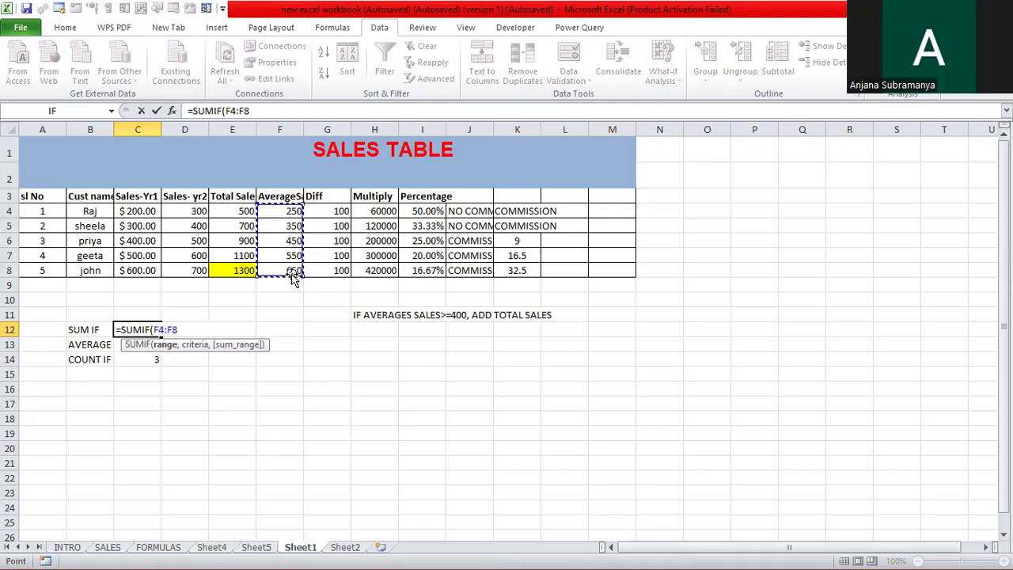
type(",\"")
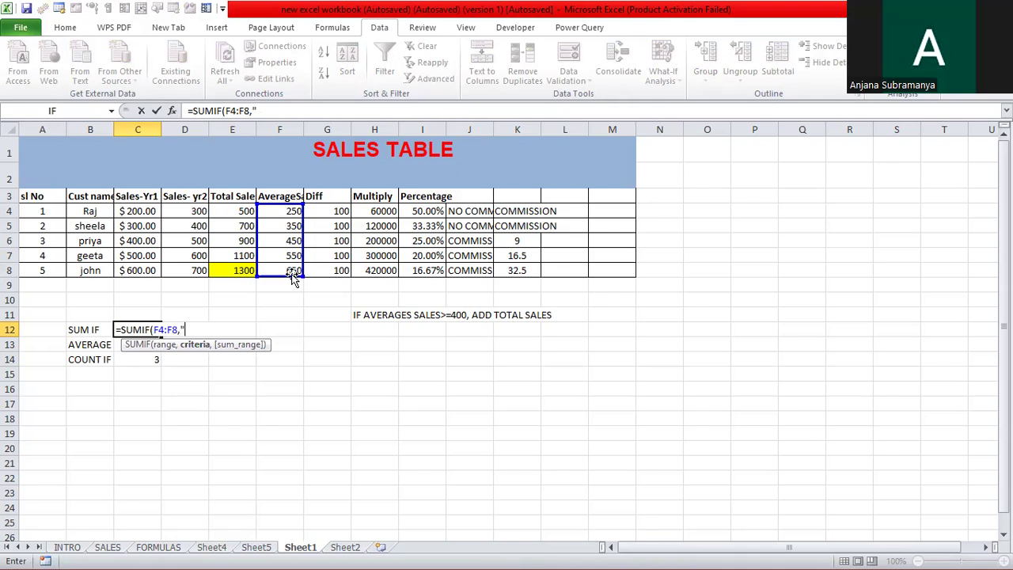
type(">400\",")
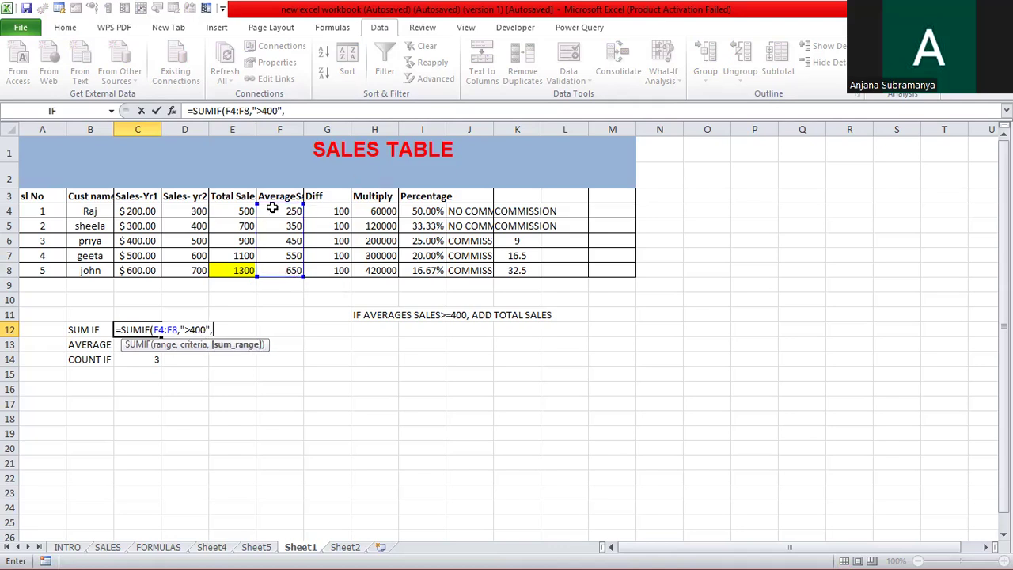
left_click_drag(236, 209, 242, 270)
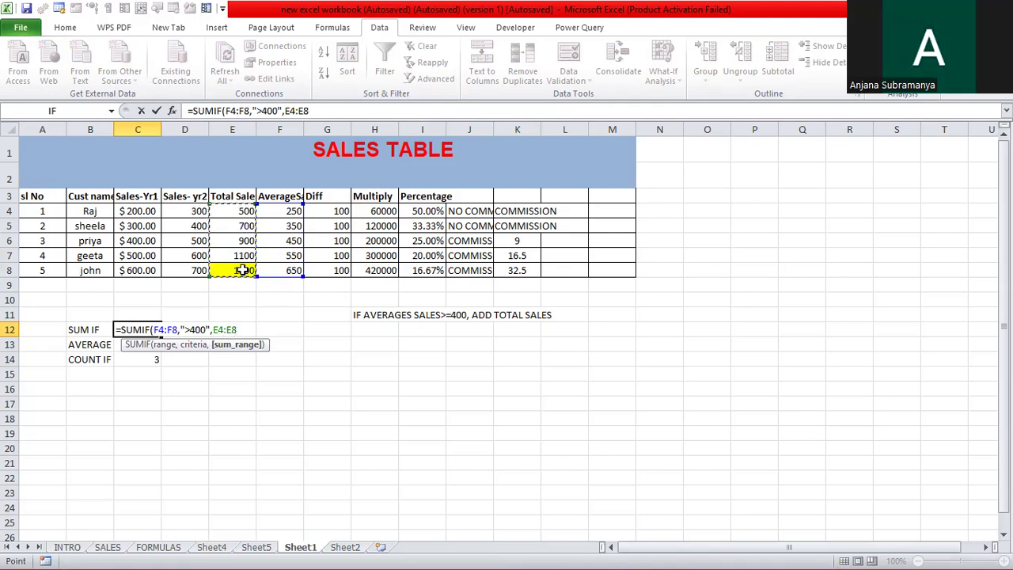
type(")")
key("Return")
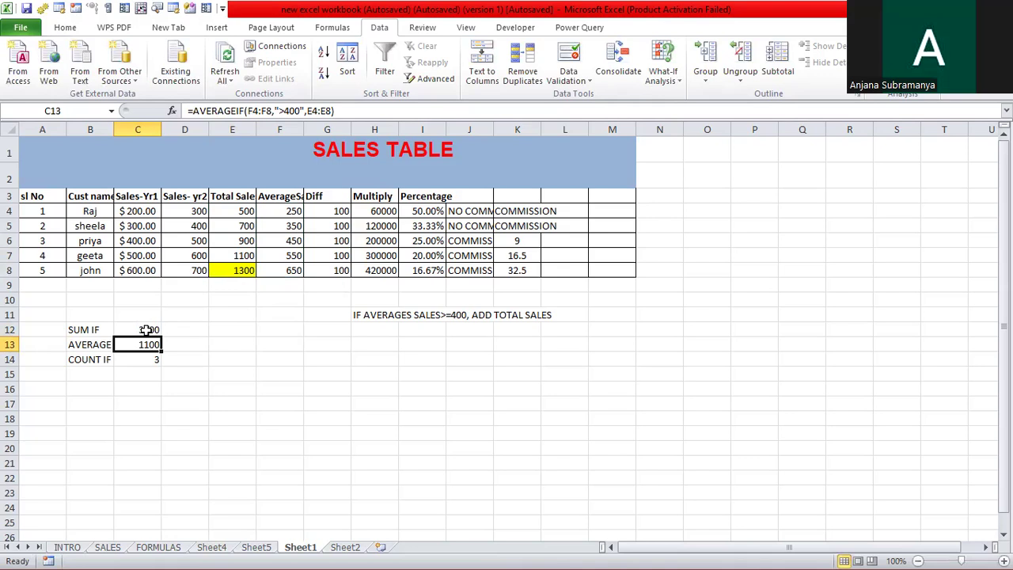
Clear the existing AVERAGE IF and COUNT IF formulas from cells C13 and C14
key("BackSpace")
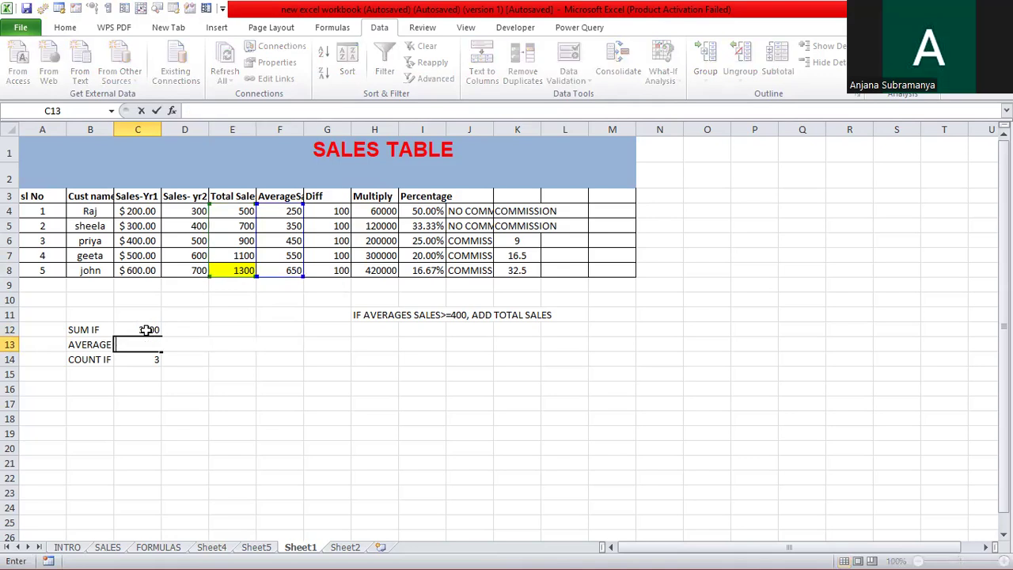
left_click(153, 361)
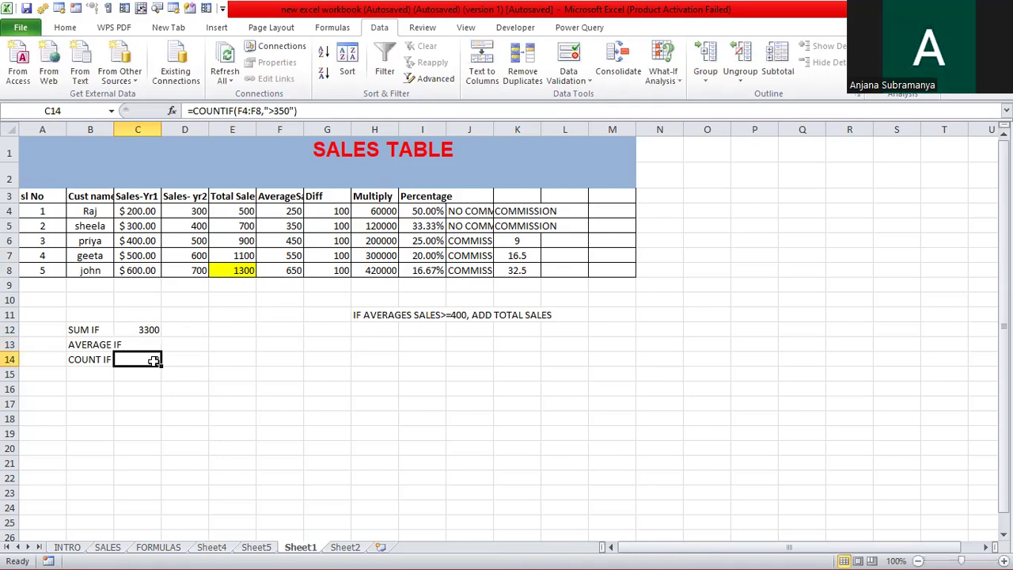
Enter the AVERAGE IF formula =AVERAGEIF(F4:F8,">400",E4:E8) in cell C13
left_click(133, 343)
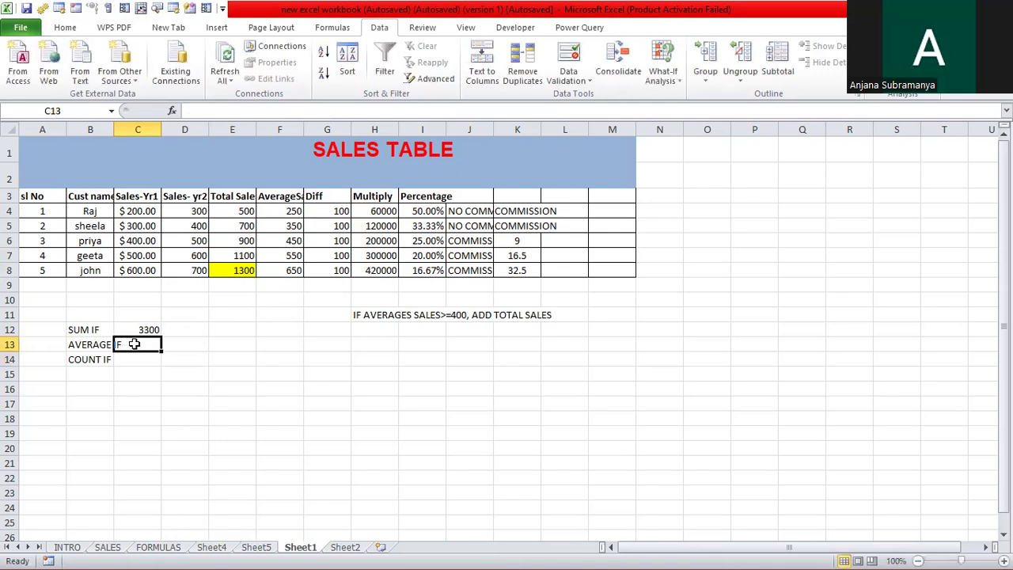
type("=")
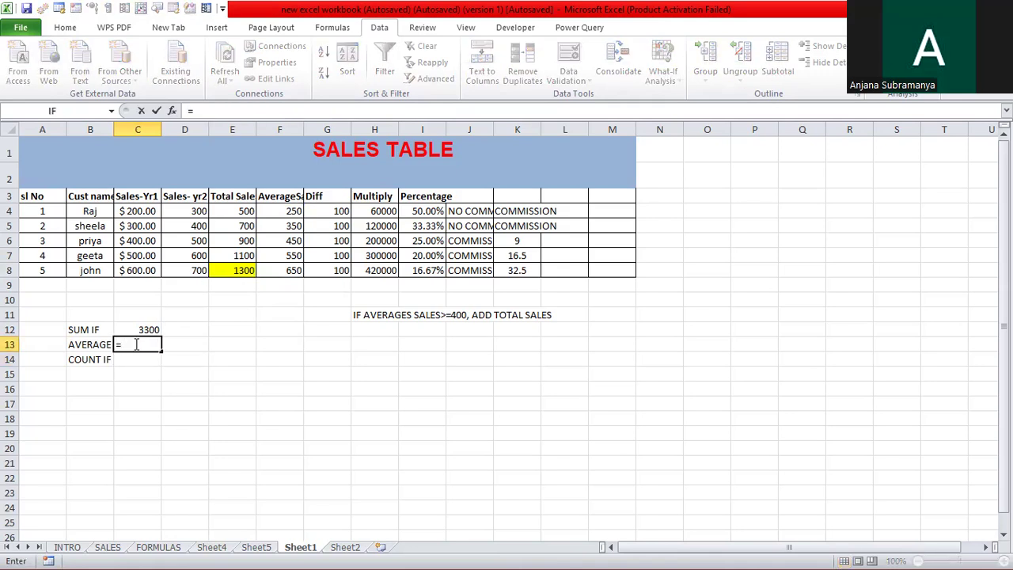
type("AVER")
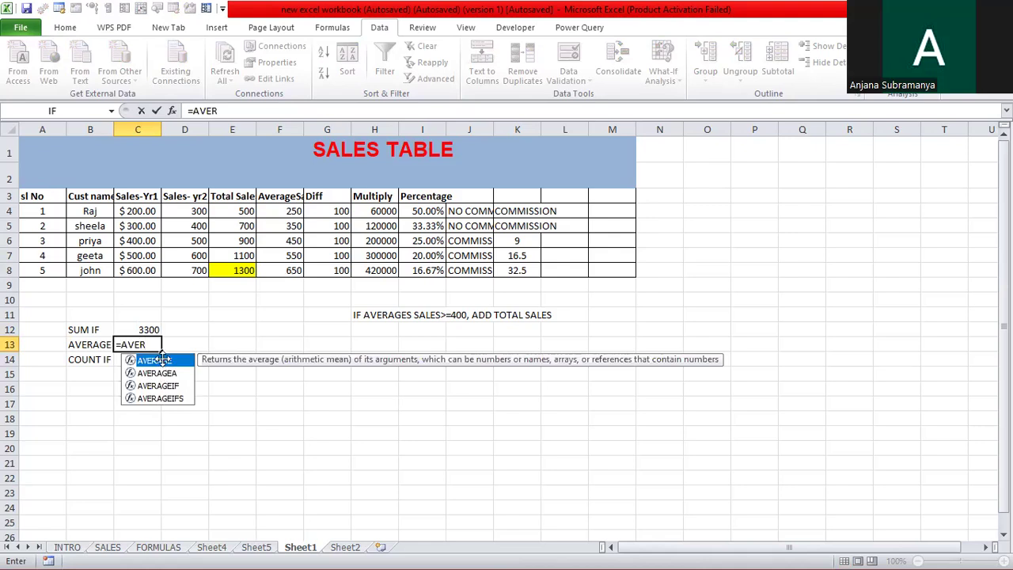
double_click(163, 360)
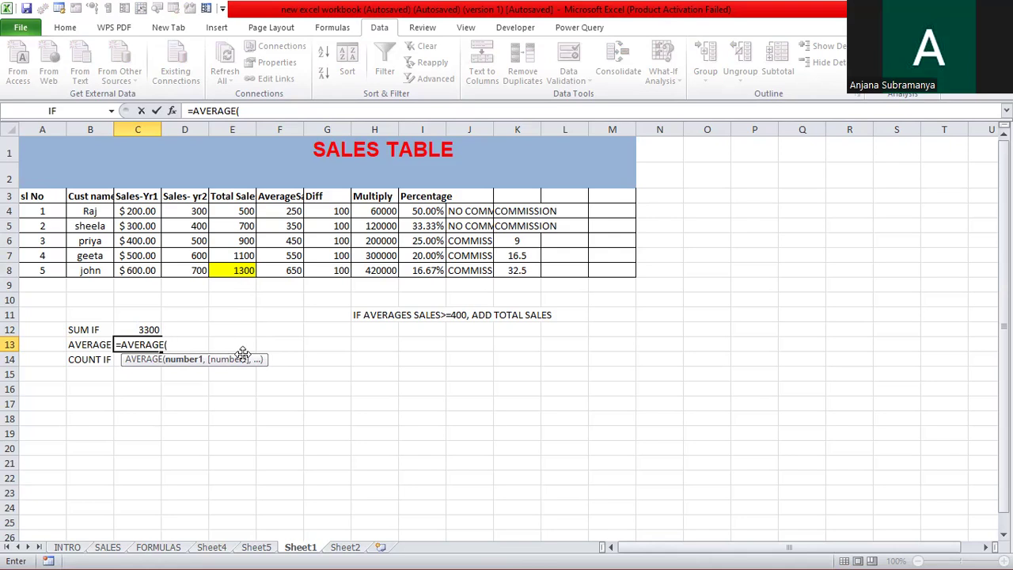
key("BackSpace")
key("BackSpace")
key("BackSpace")
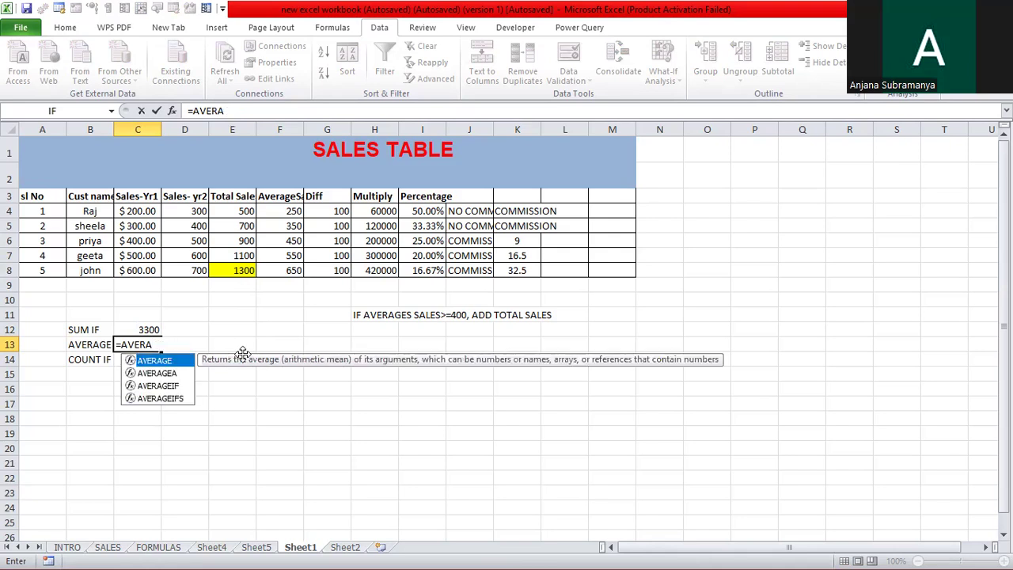
double_click(183, 386)
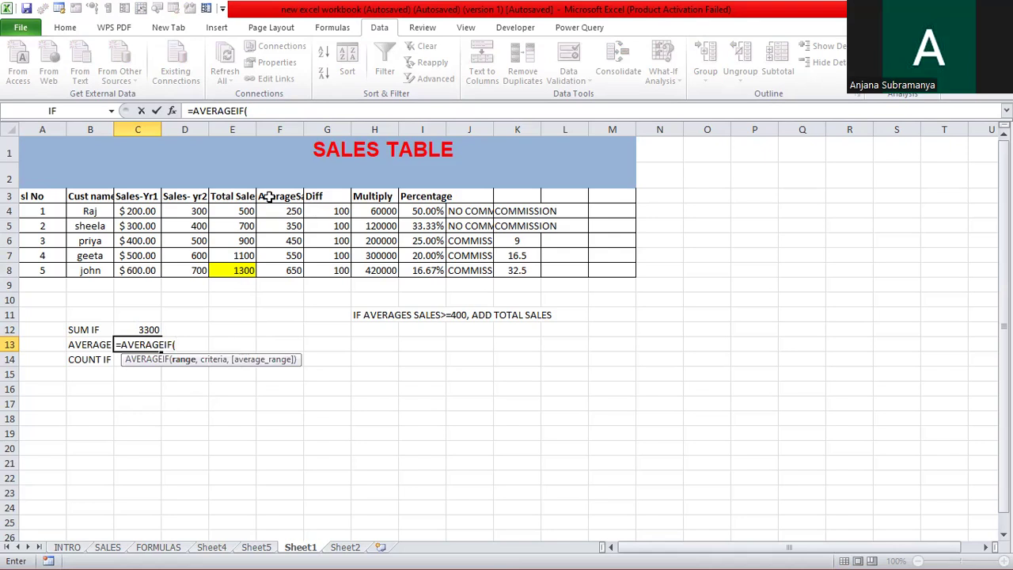
left_click_drag(288, 211, 289, 225)
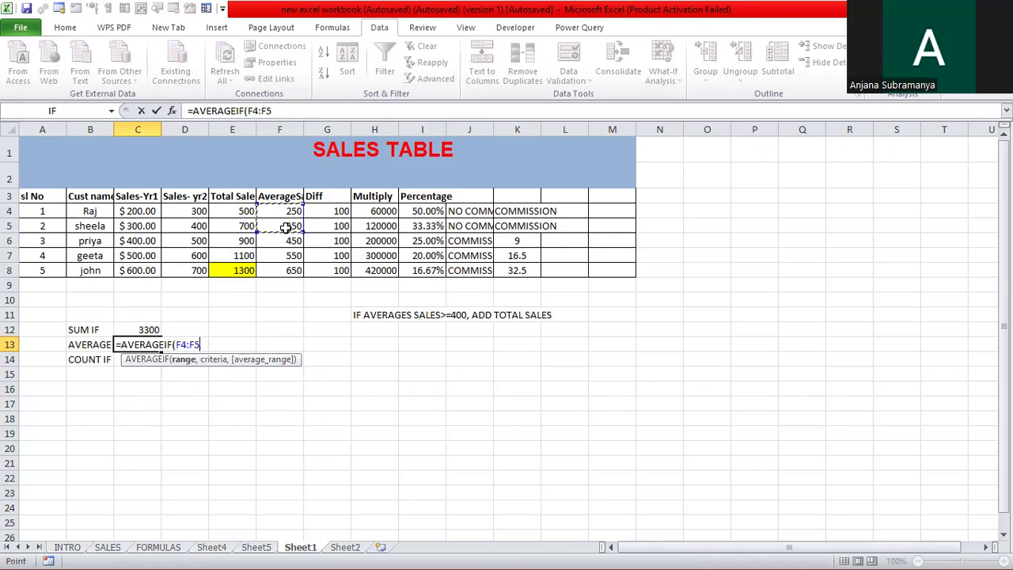
left_click_drag(287, 269, 287, 270)
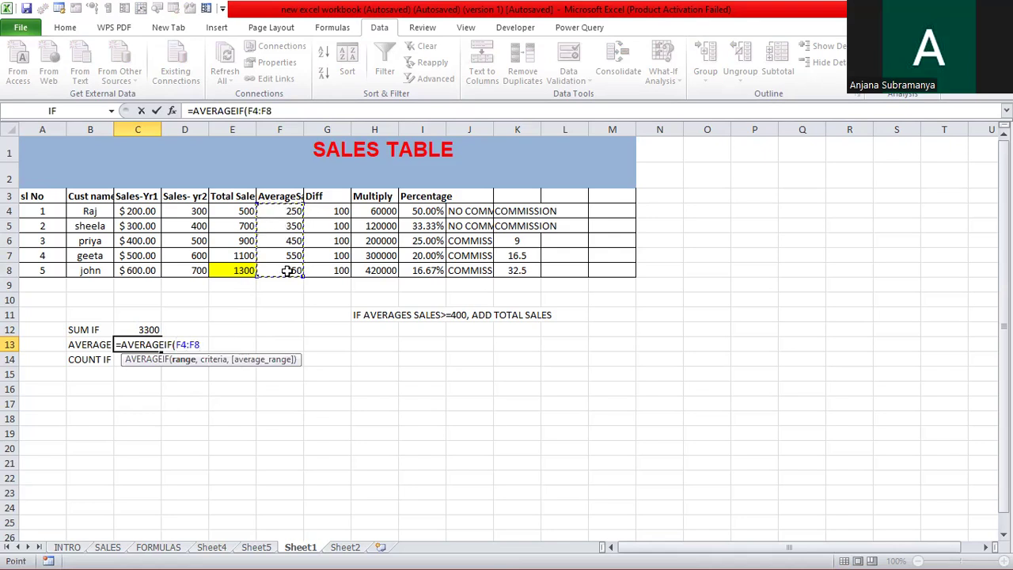
type(",\">")
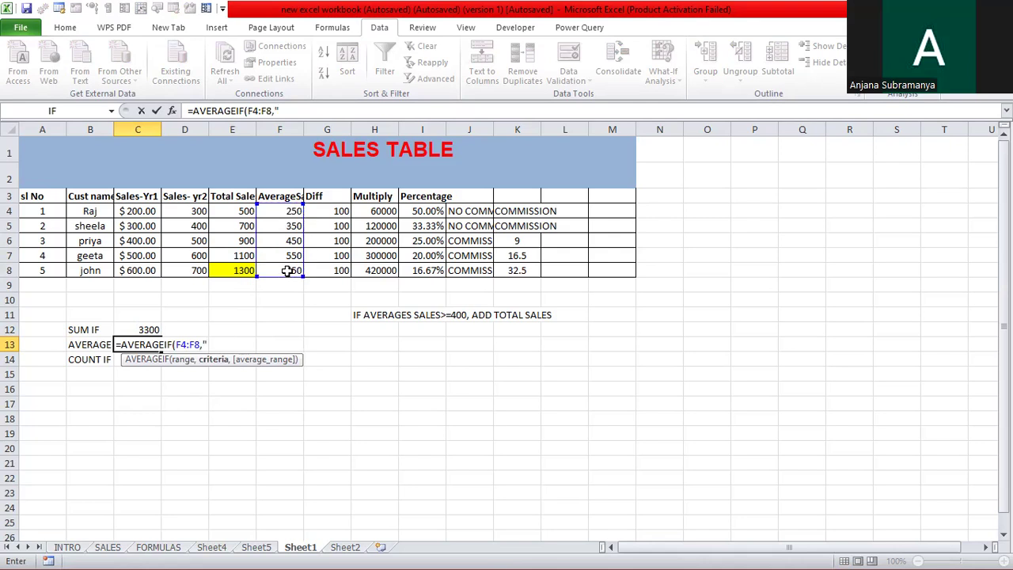
type("400\",")
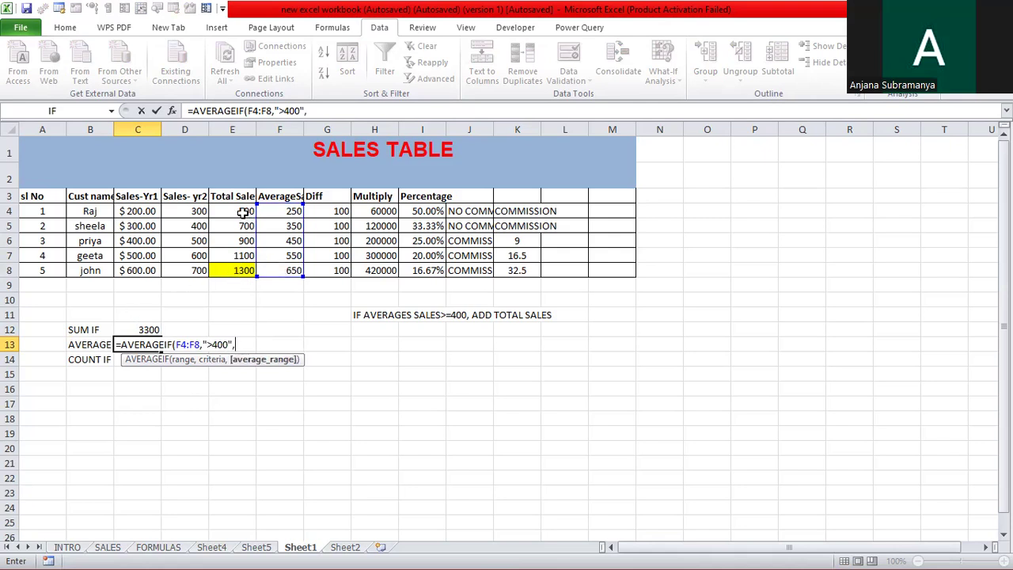
left_click_drag(244, 212, 231, 231)
left_click_drag(235, 268, 234, 270)
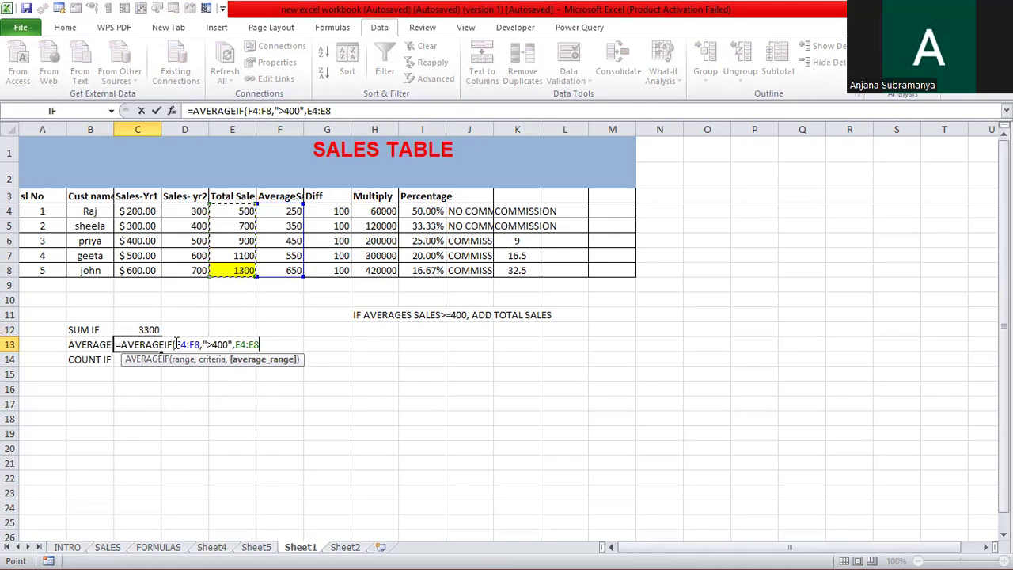
type(")")
key("Return")
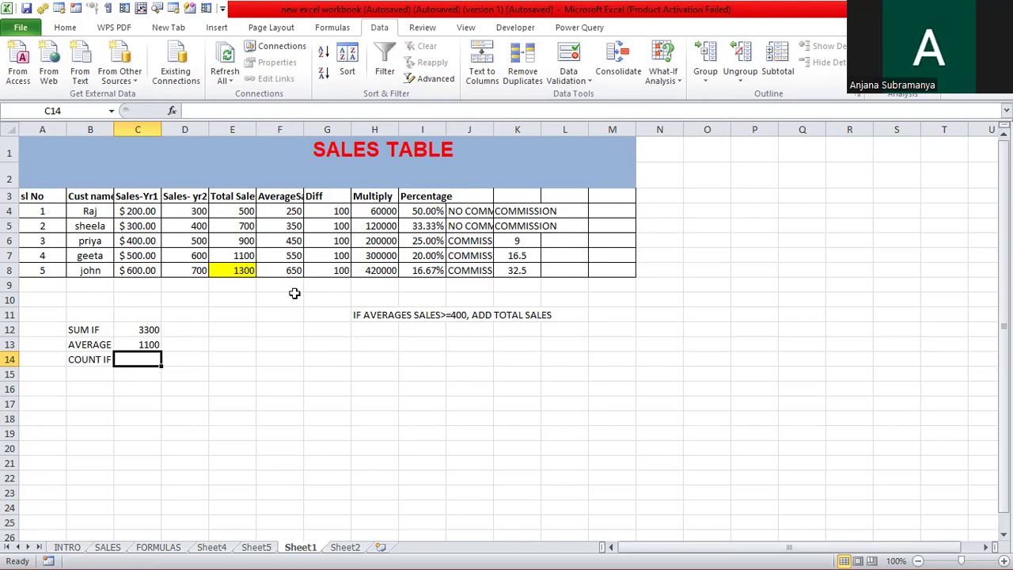
Try to enter the COUNT IF formula in cell C14 as =COUNTIF(F4:F8,>450), without quotation marks around the criterion
type("=C")
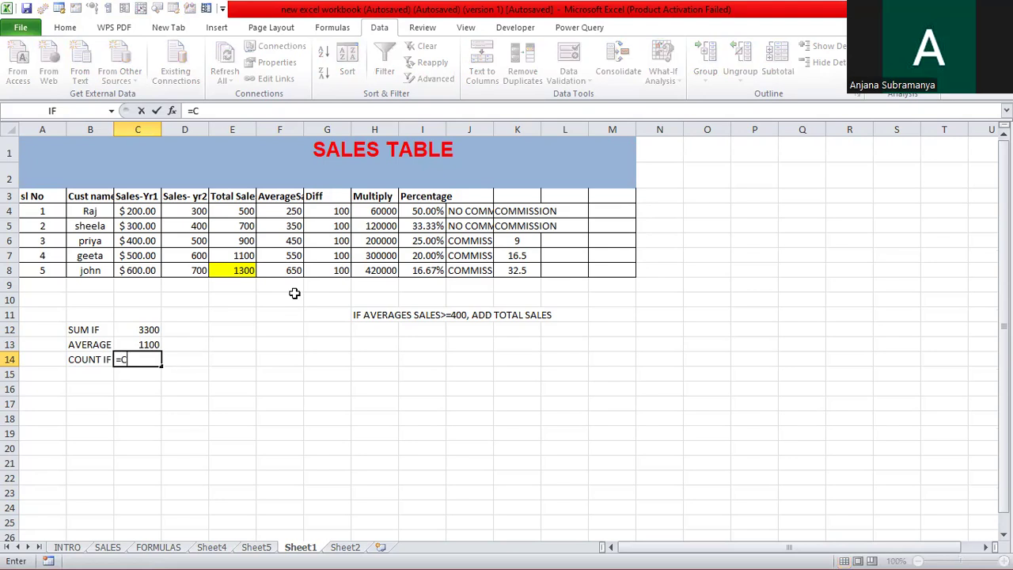
type("OU")
double_click(160, 414)
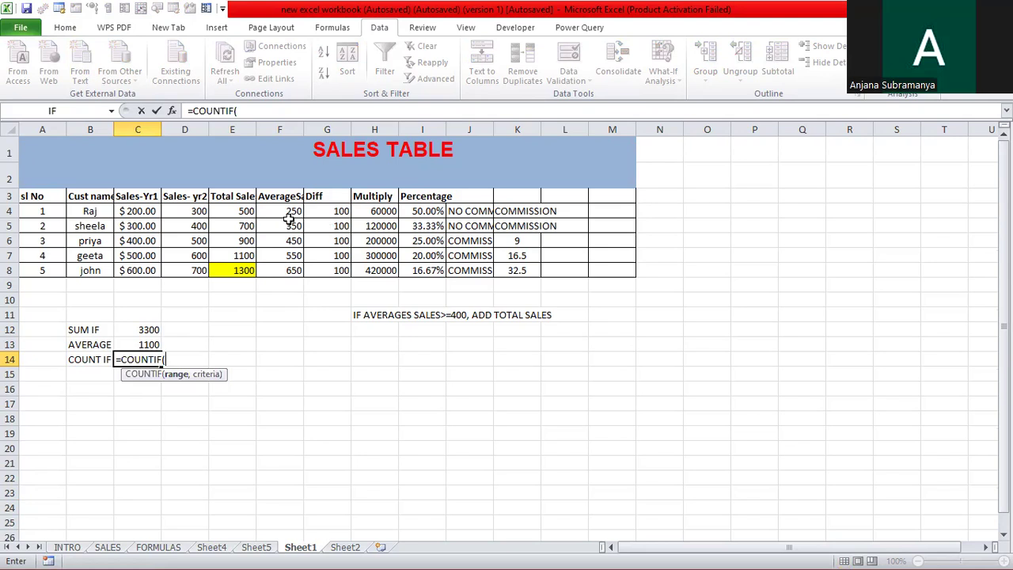
left_click_drag(281, 209, 285, 266)
type(",")
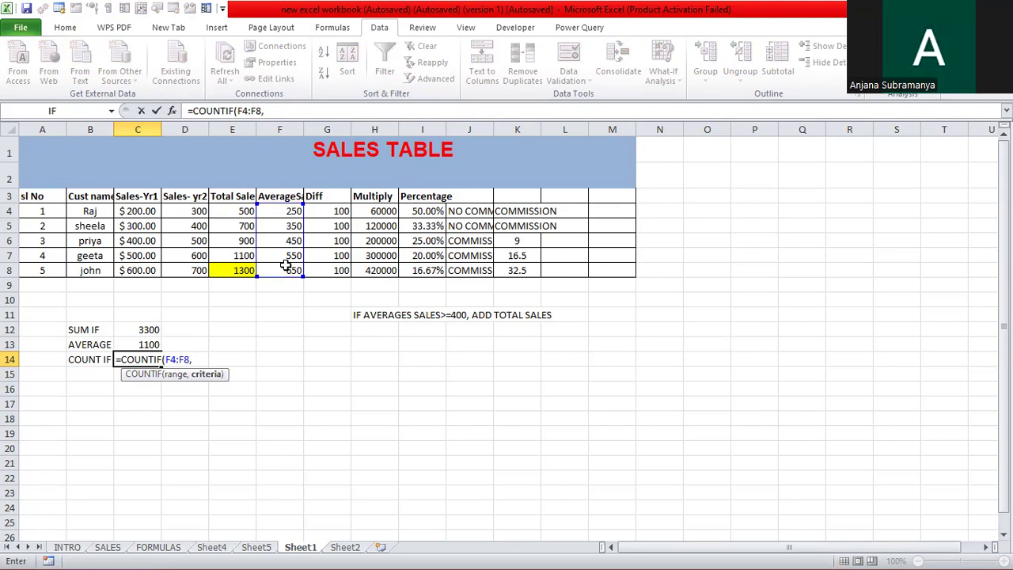
type(">450)")
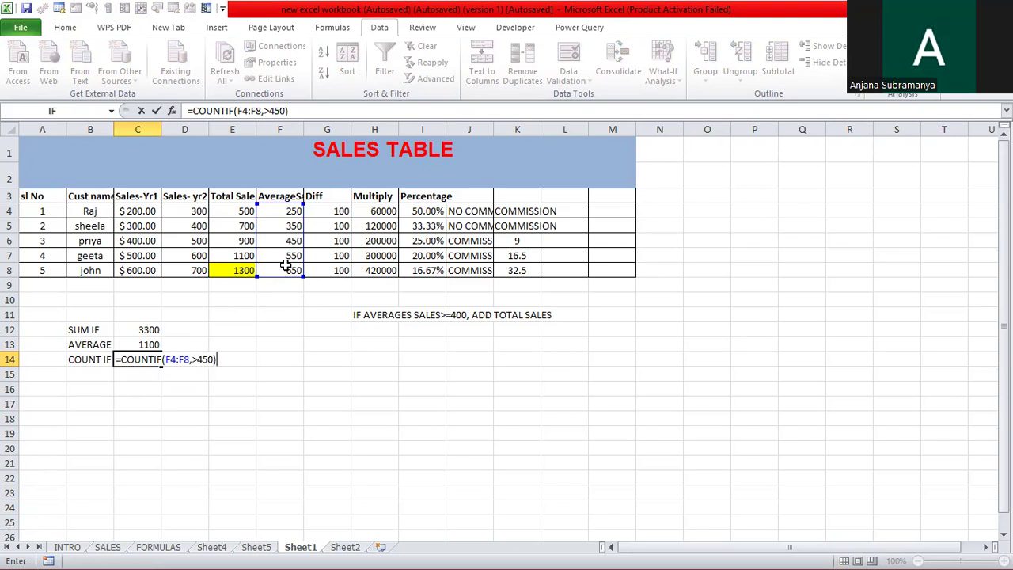
key("Return")
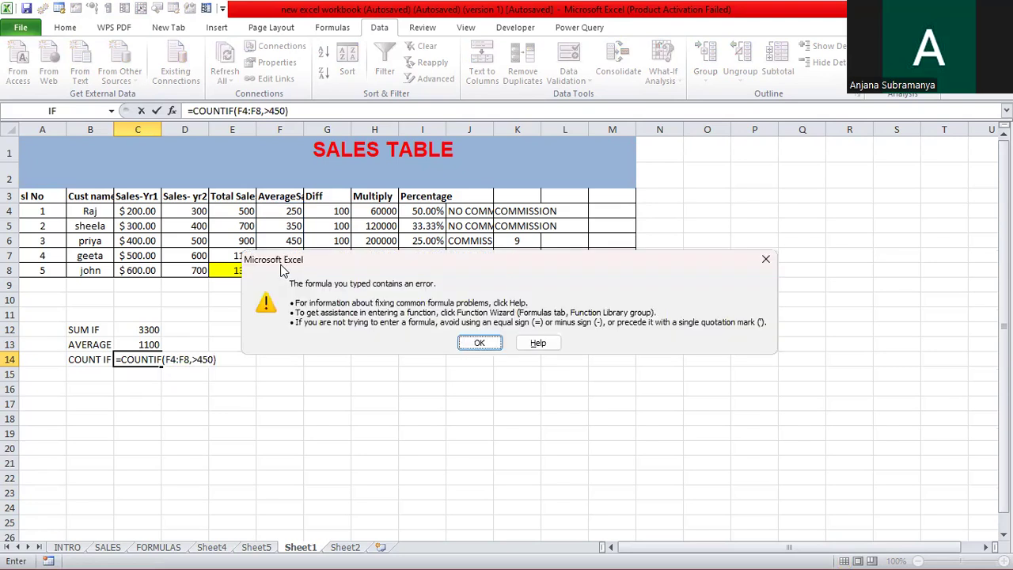
left_click(479, 342)
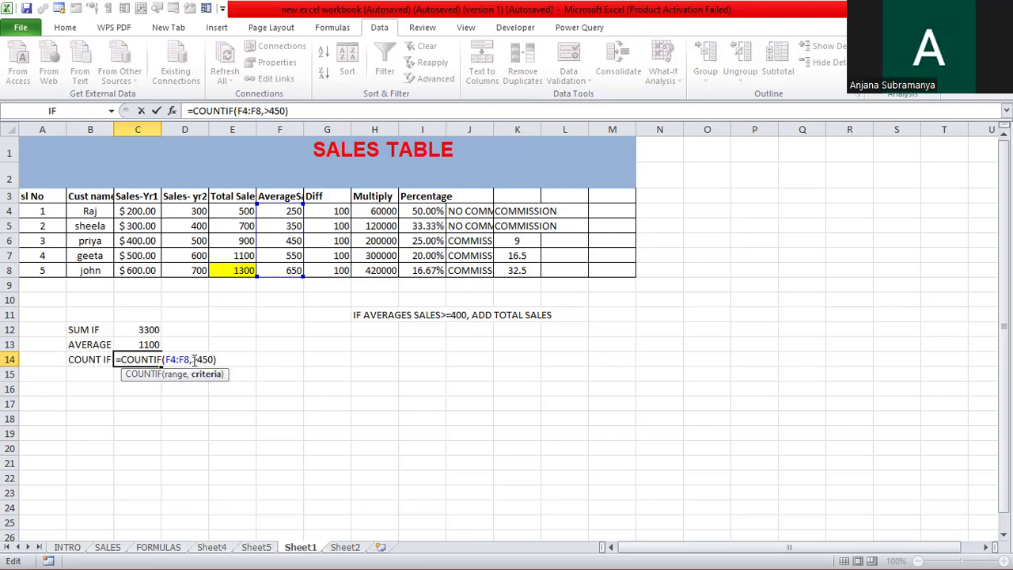
Enclose the criterion in quotation marks so that the C14 formula reads =COUNTIF(F4:F8,">450")
left_click(194, 360)
type("\"")
left_click(220, 359)
type("\")")
key("Return")
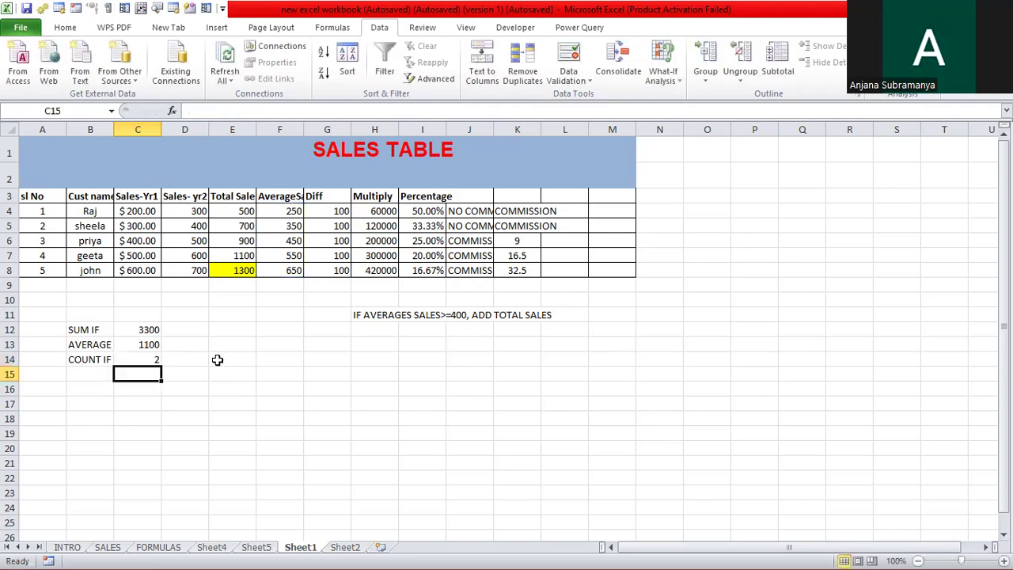
Review the COUNT IF formula in C14, look at the V LOOK UP exercise on Sheet2, and return to Sheet1
left_click(143, 358)
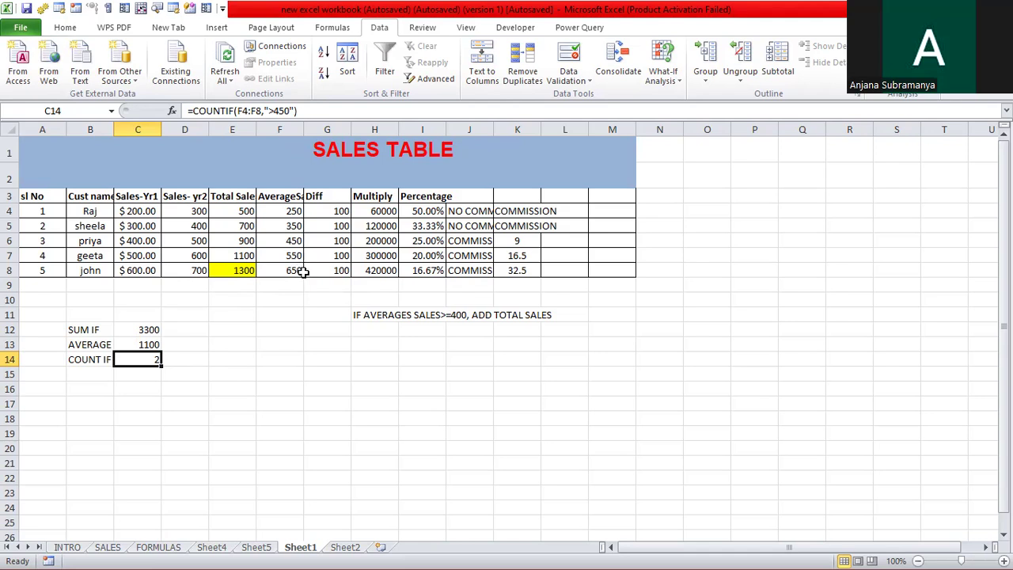
left_click(342, 547)
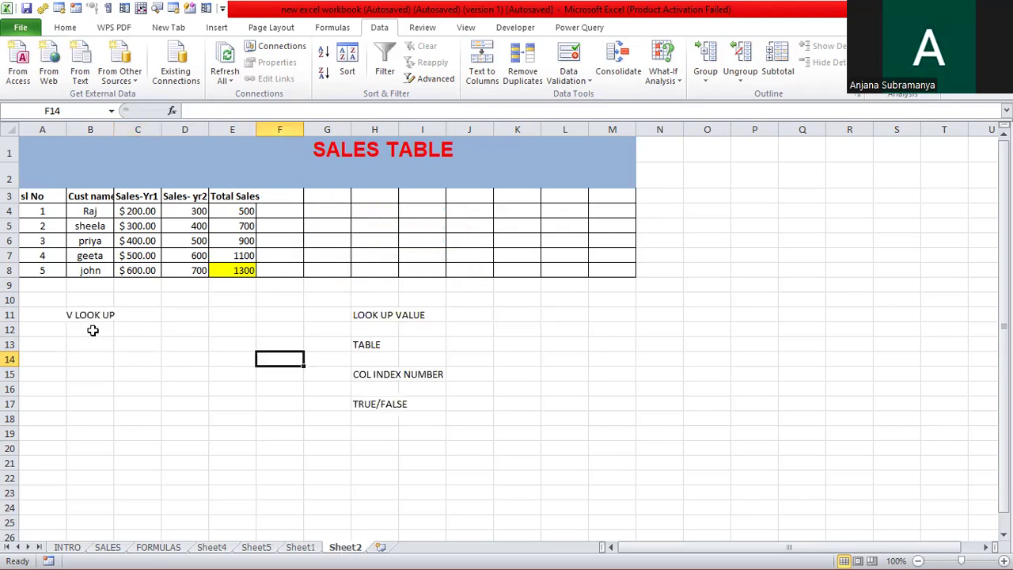
left_click(300, 548)
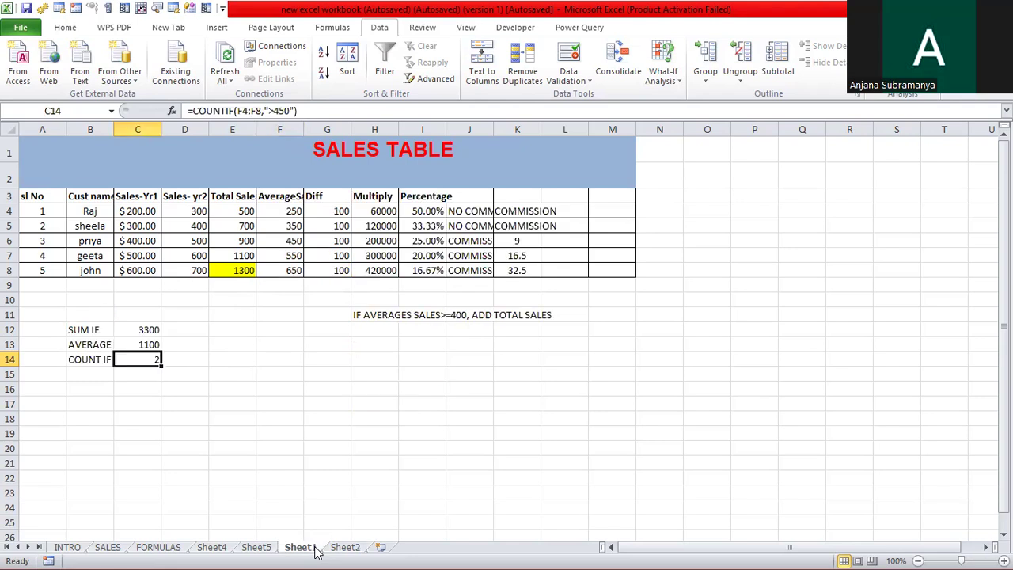